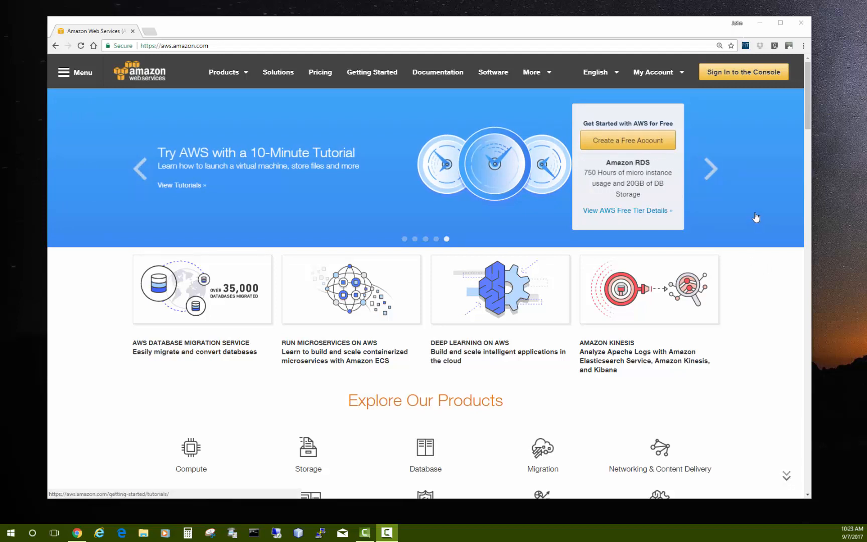
Sign in to the root account with its password and MFA authentication code
click(736, 73)
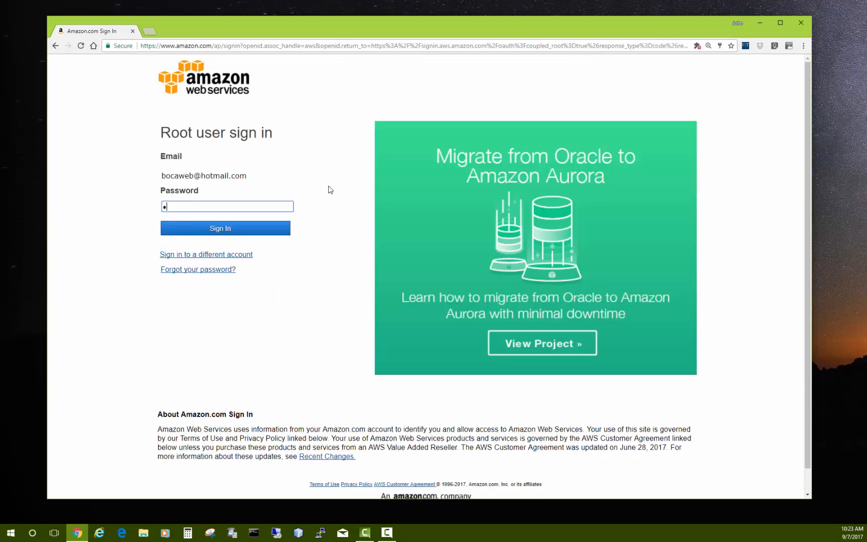
text(••••)
click(254, 229)
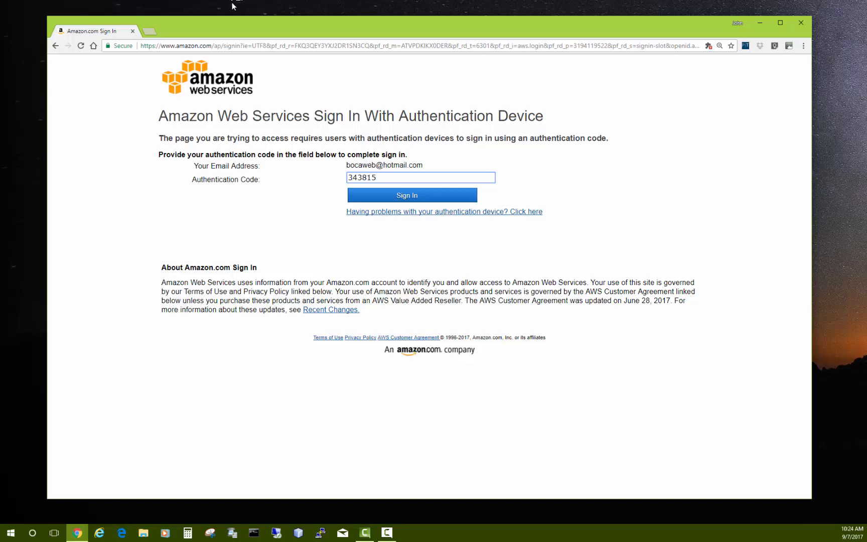
click(411, 196)
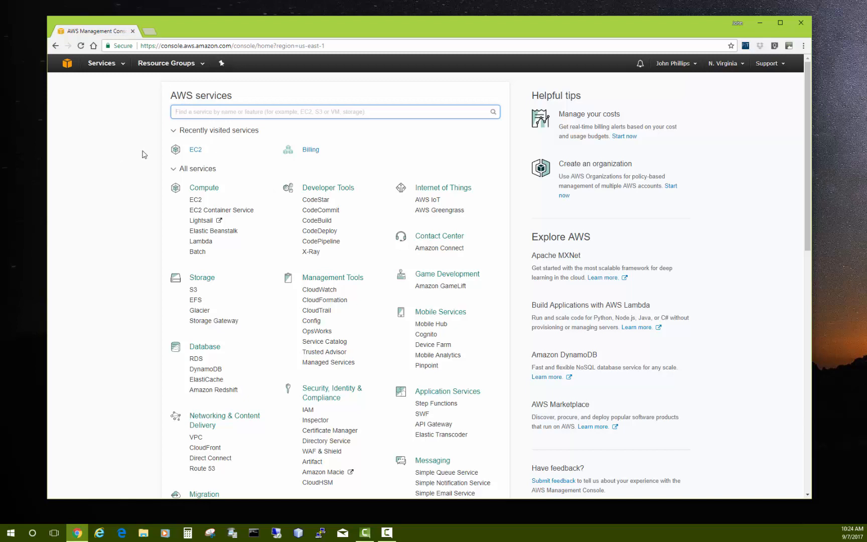
Go from EC2 to the Instances list of six stopped instances and start Launch Instance
click(195, 150)
click(195, 201)
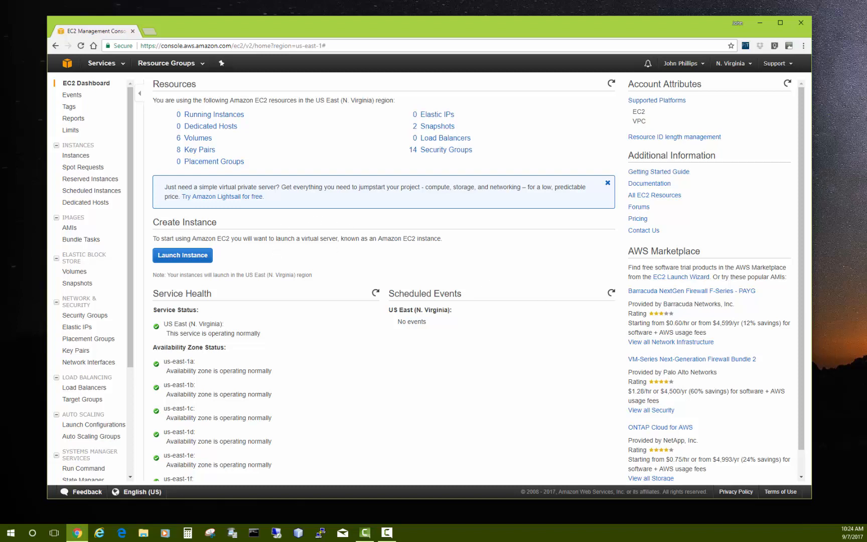
key(F10)
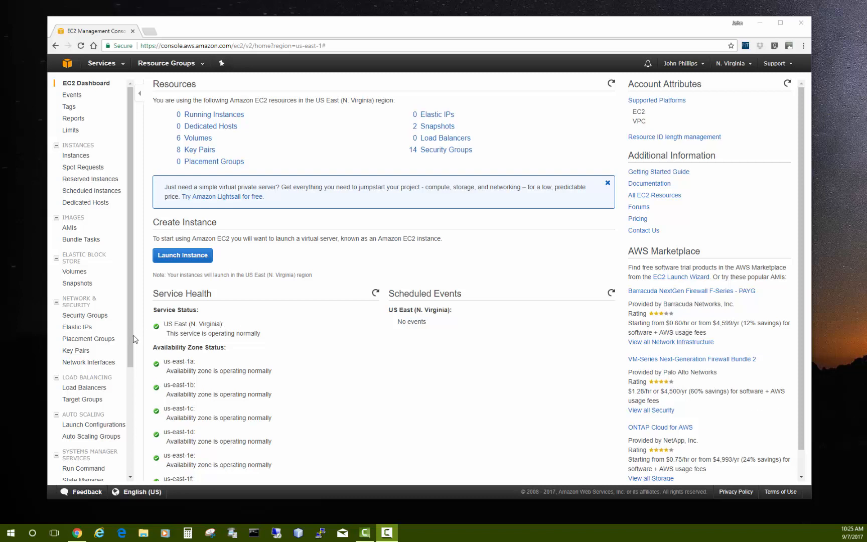
click(78, 156)
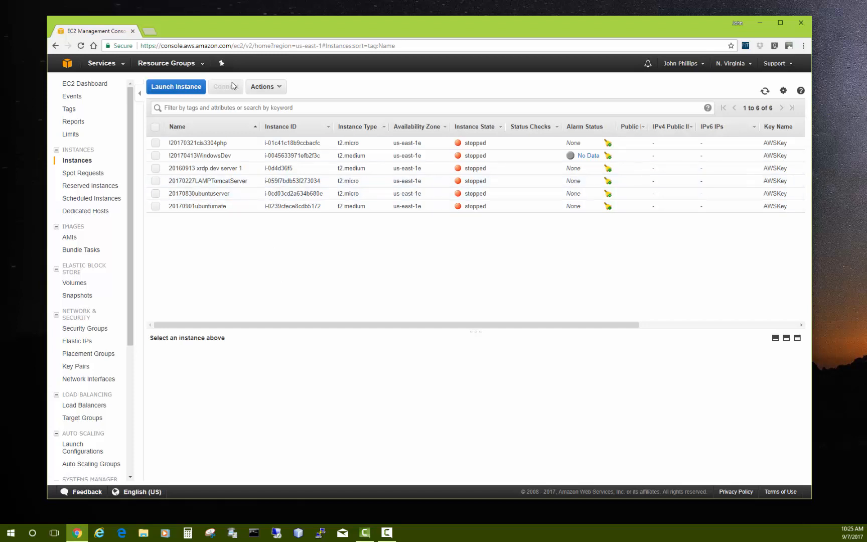
click(174, 88)
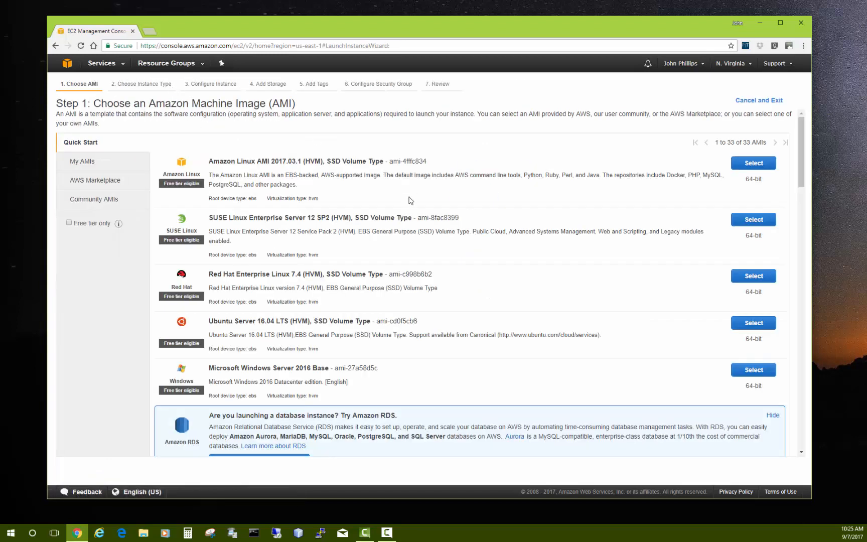
Select the Microsoft Windows Server 2016 Base AMI from the Quick Start list
scroll(393, 232, down, 1)
scroll(345, 214, down, 6)
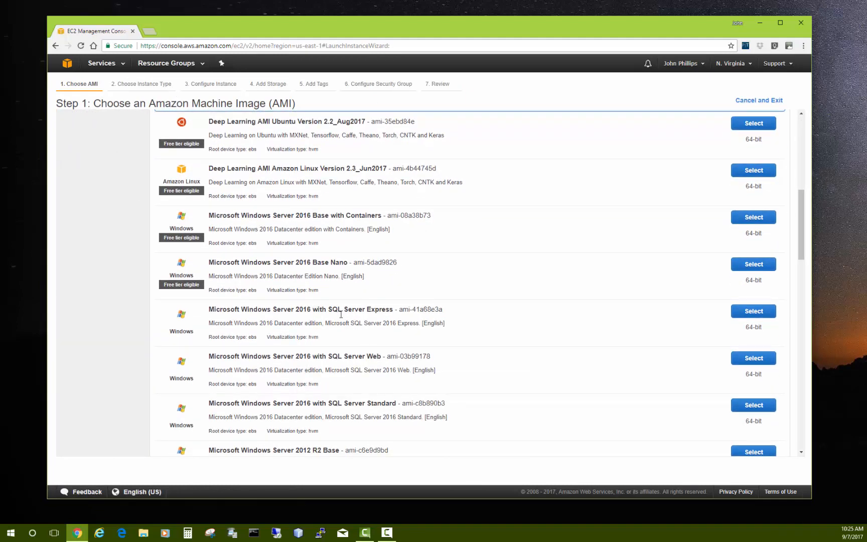
scroll(311, 276, up, 4)
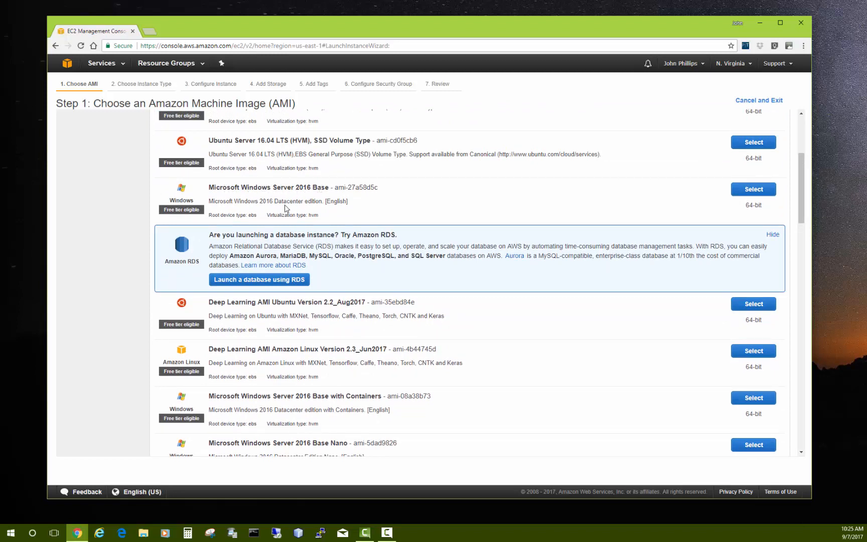
click(752, 192)
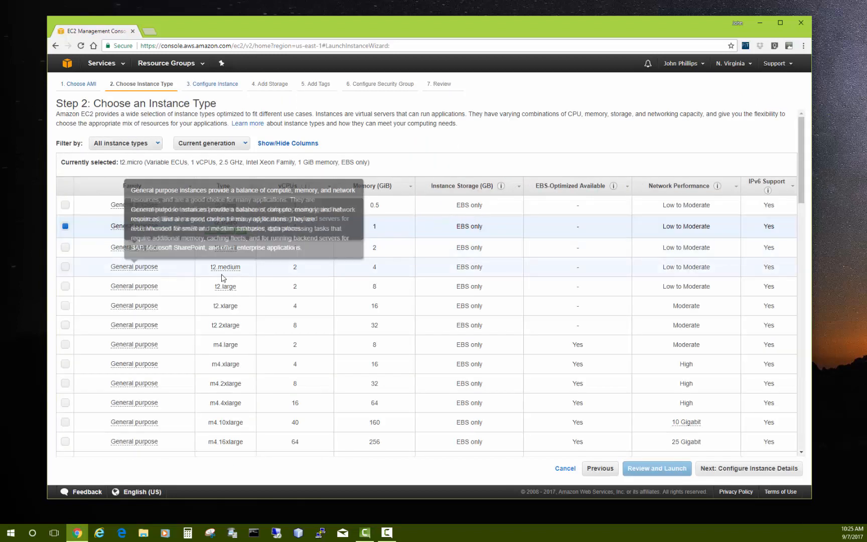
Pick the t2.medium instance type (2 vCPUs, 4 GiB memory) instead of t2.micro
scroll(266, 283, down, 1)
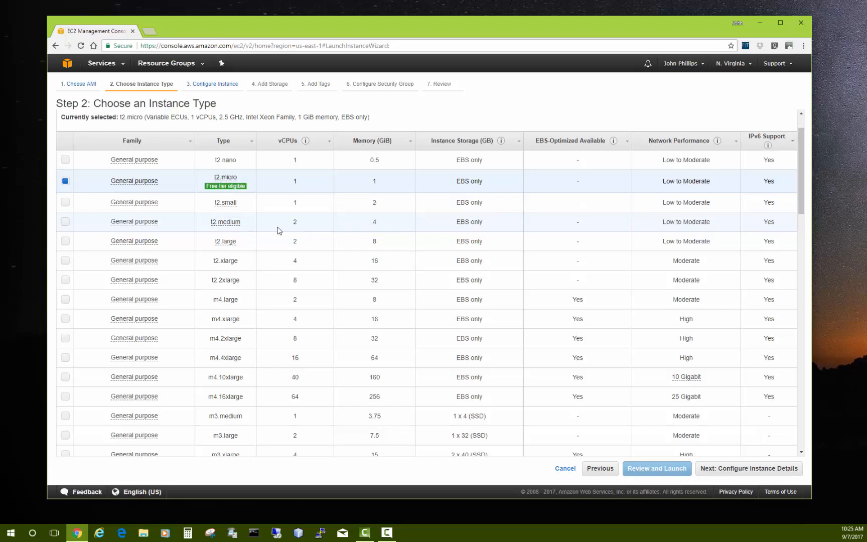
scroll(238, 229, down, 3)
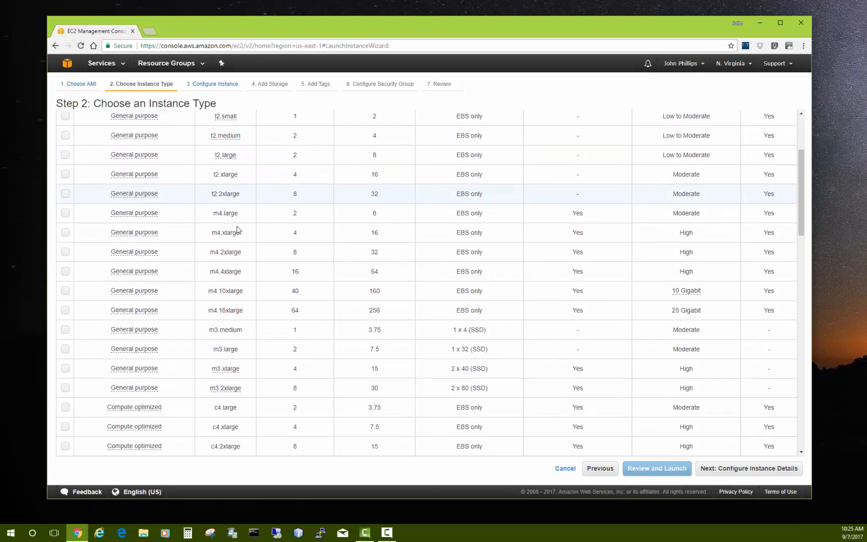
scroll(240, 232, down, 7)
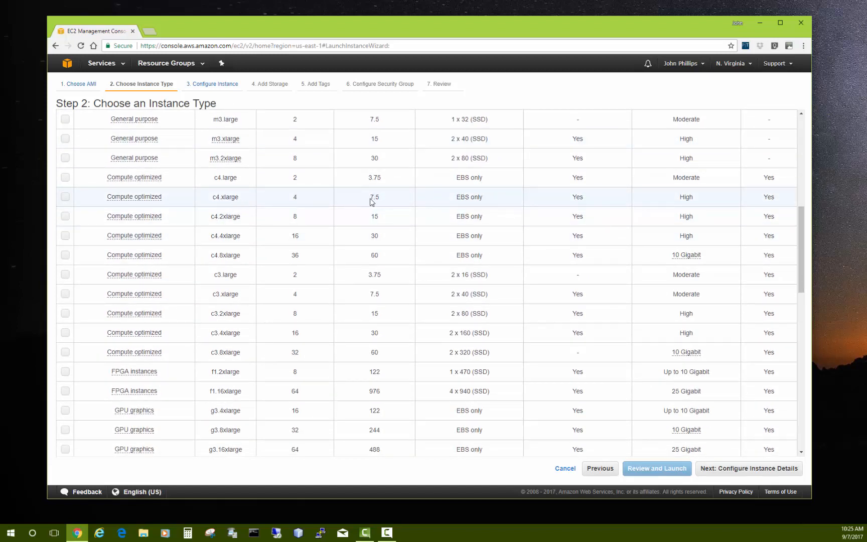
scroll(223, 198, up, 5)
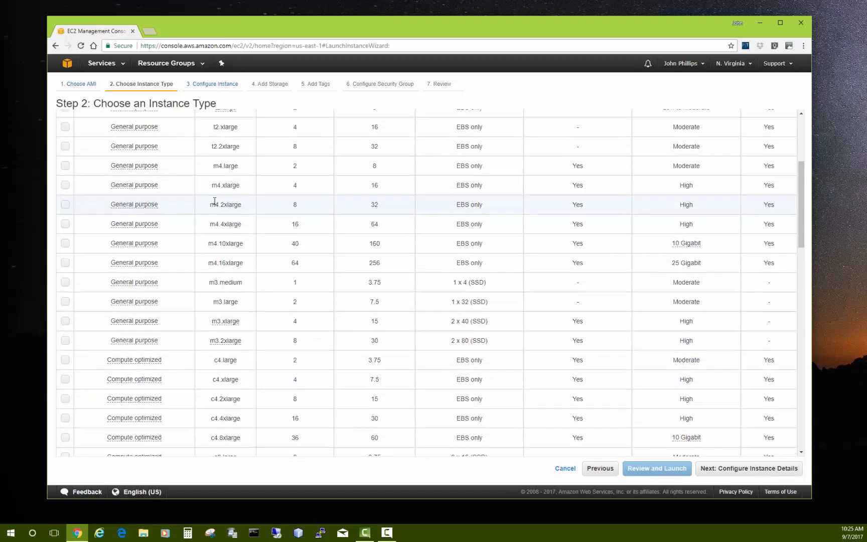
scroll(214, 204, up, 2)
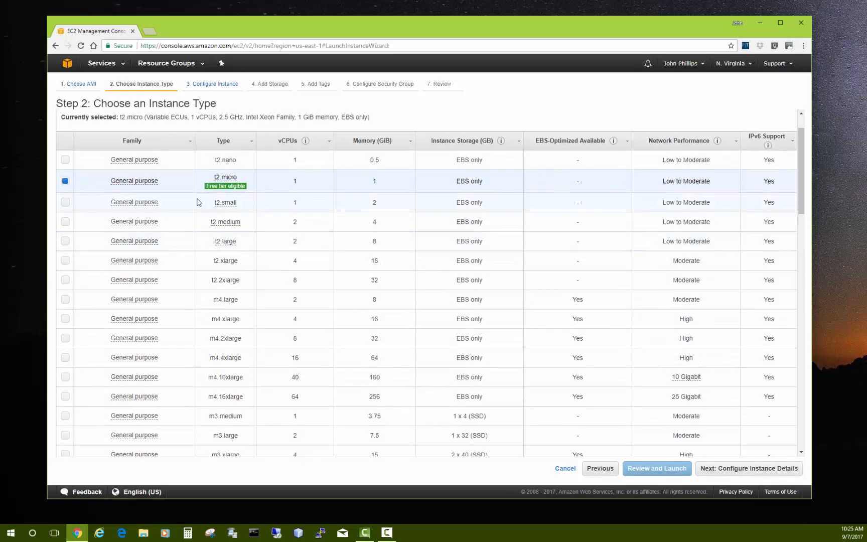
click(65, 222)
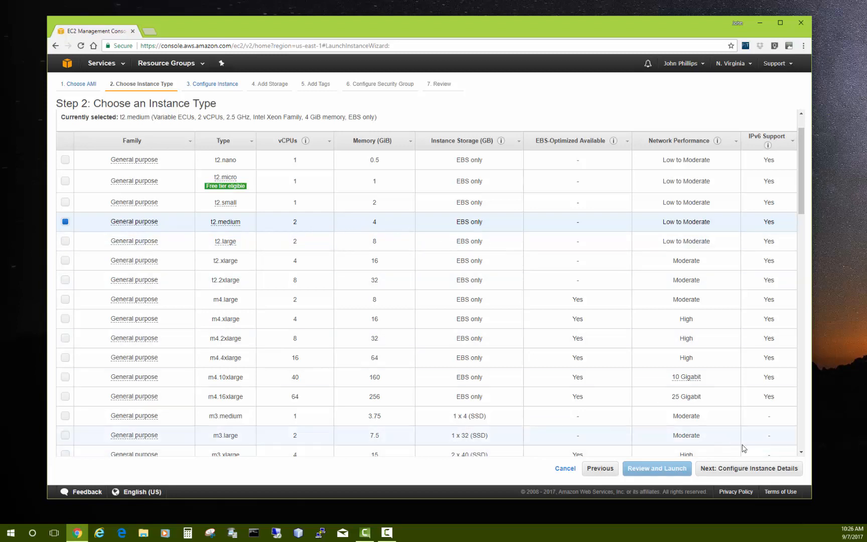
click(741, 469)
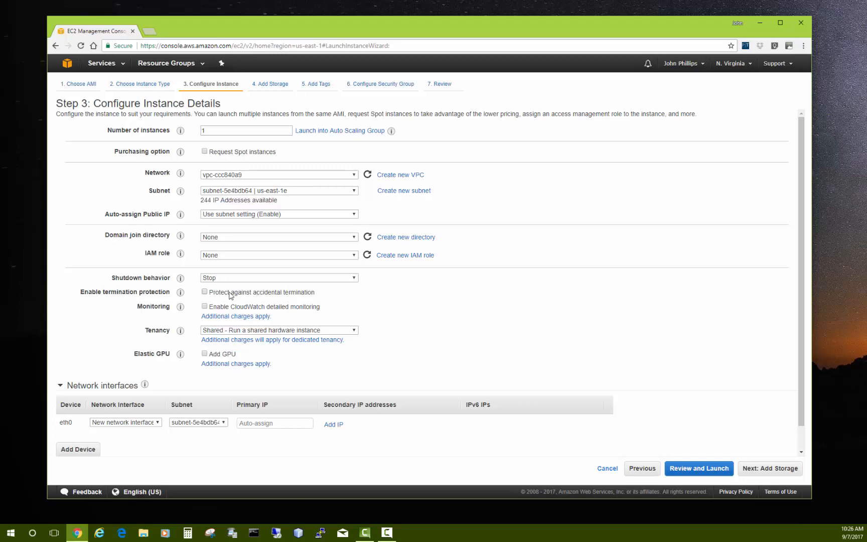
Turn on termination protection, keep the 30 GiB root volume, and advance to Add Tags
click(204, 291)
click(766, 470)
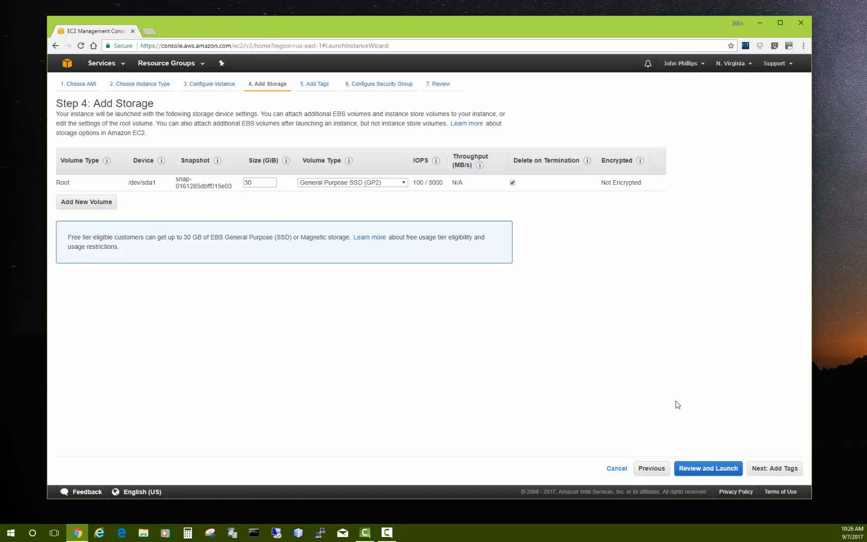
click(771, 469)
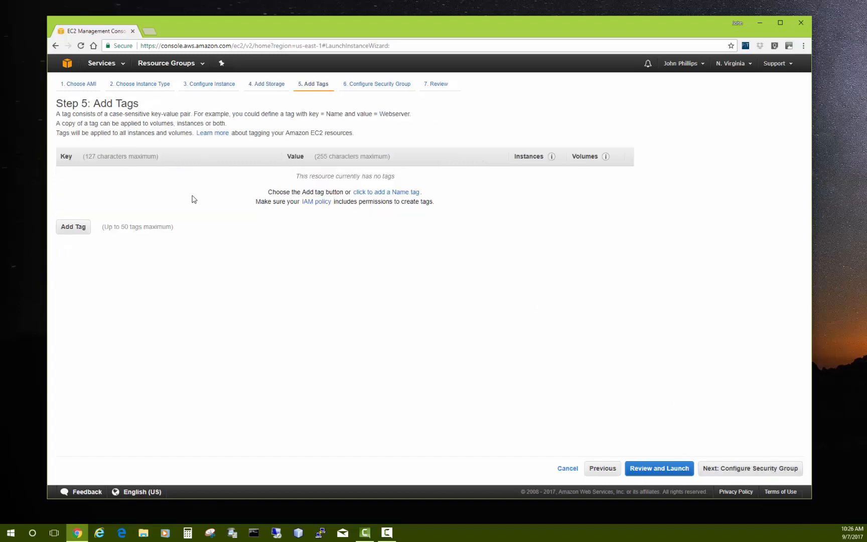
Add a Name tag with value 20170907windowsdevserver, then continue to the security group
click(81, 224)
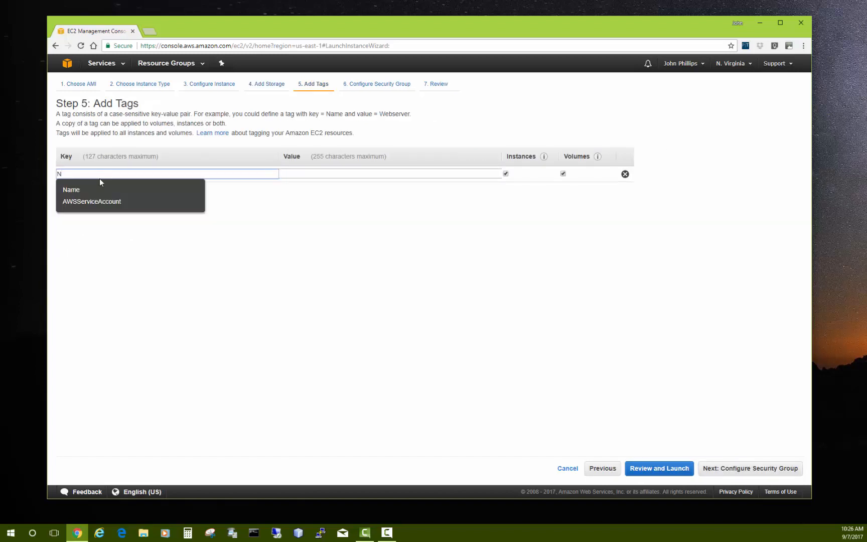
text(N)
click(78, 189)
click(318, 174)
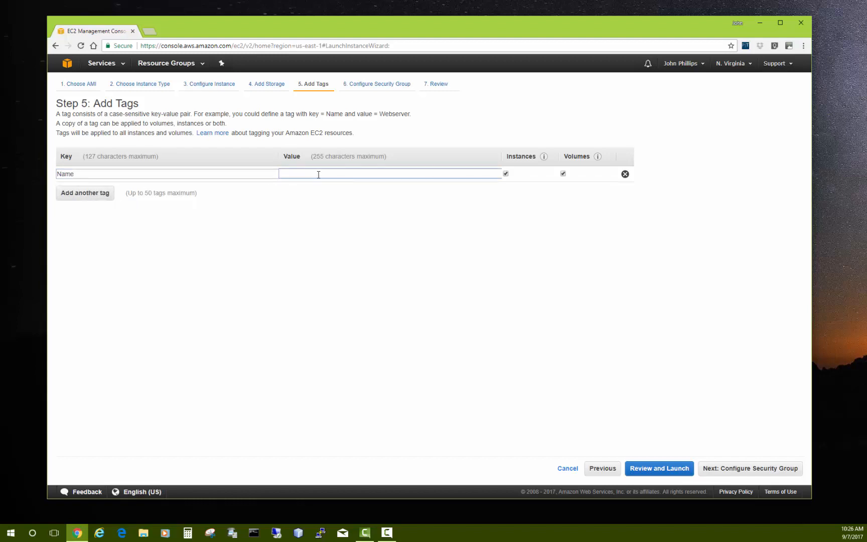
text(2017)
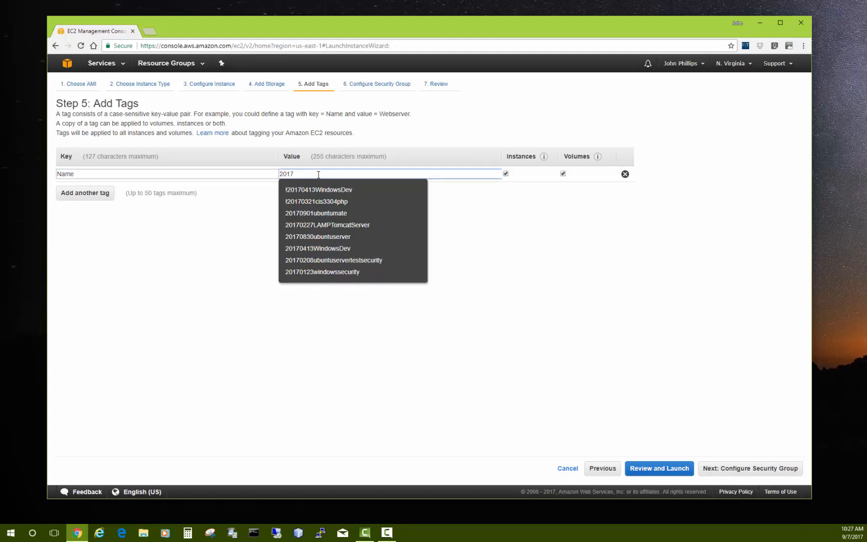
text(090)
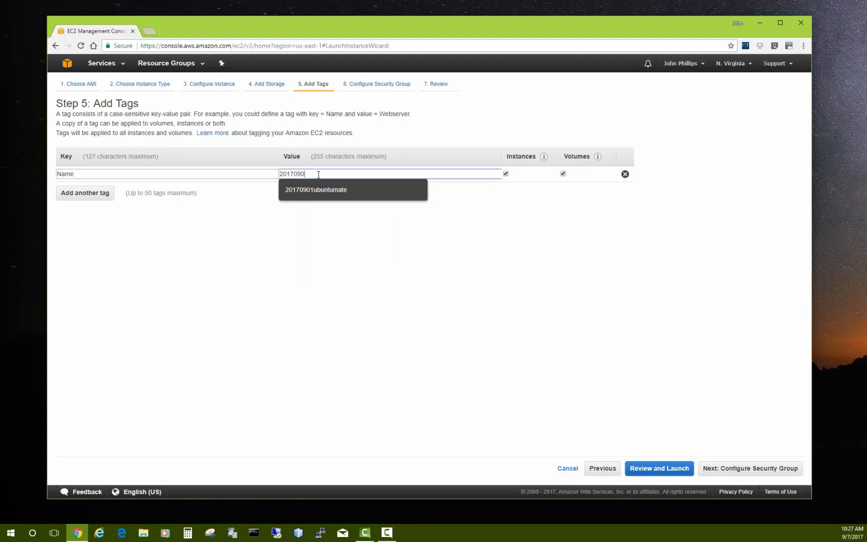
text(7)
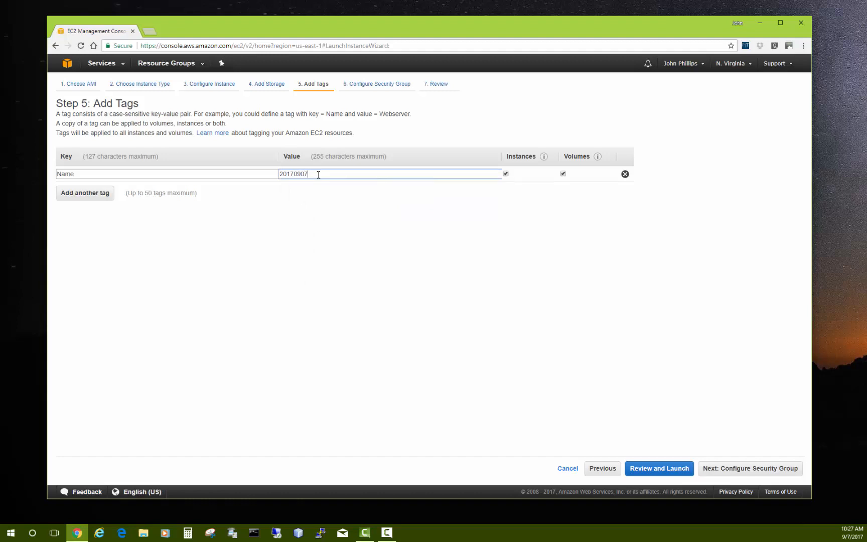
text(windowsdevserver)
click(746, 470)
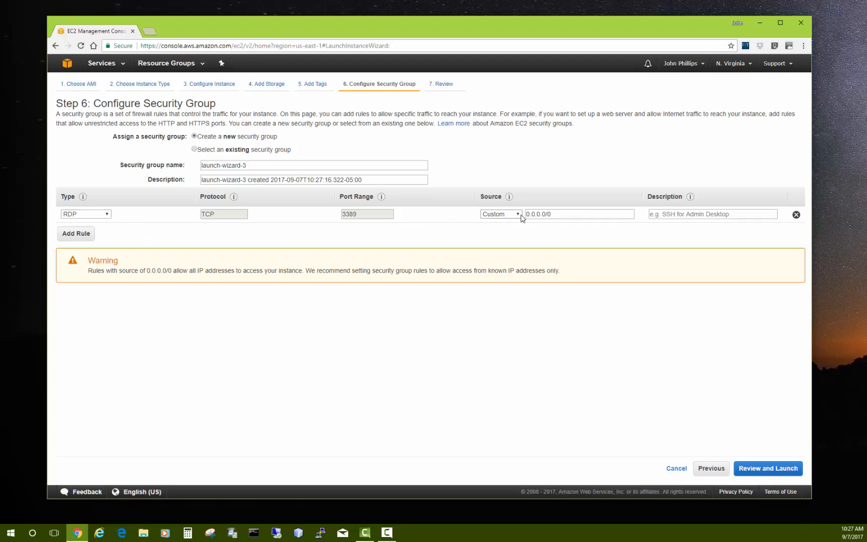
Restrict the RDP rule's source to My IP, describe it 'Home ip for rdp', and add a rule
drag(556, 214, 528, 217)
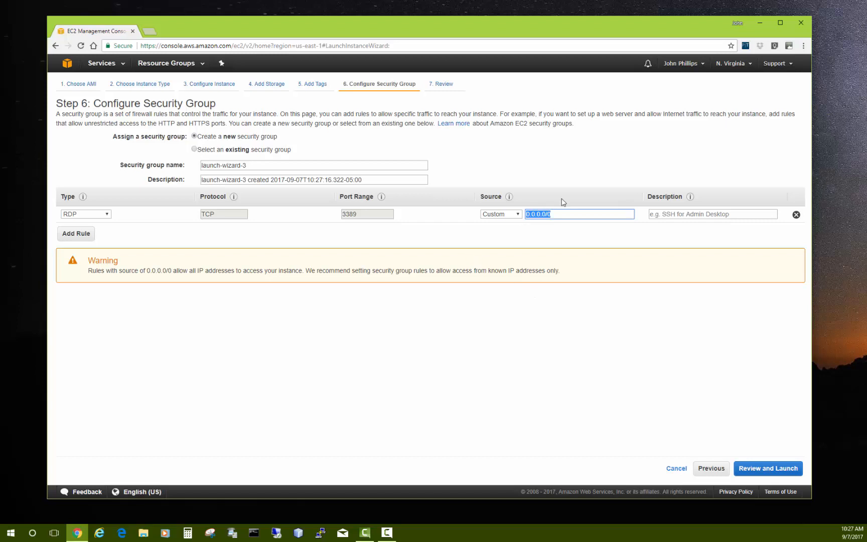
click(516, 214)
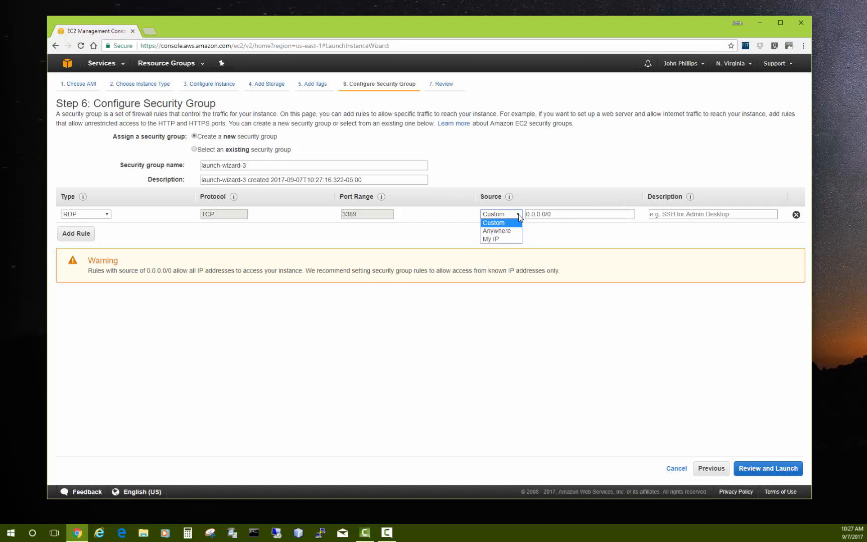
click(500, 240)
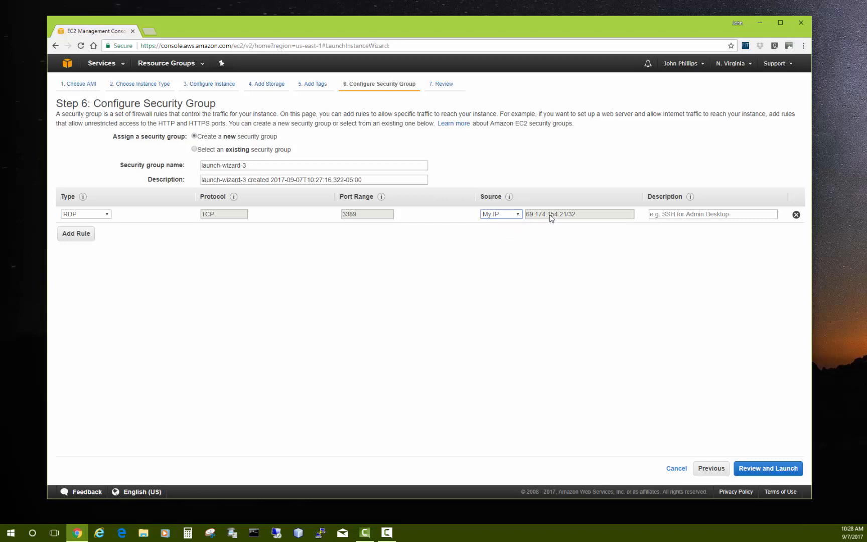
click(663, 213)
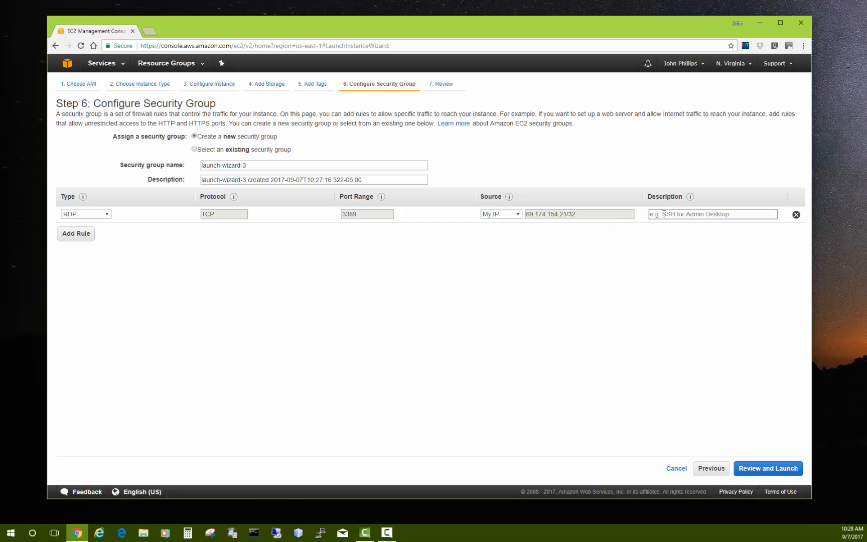
text(Home ip for rdp)
click(74, 232)
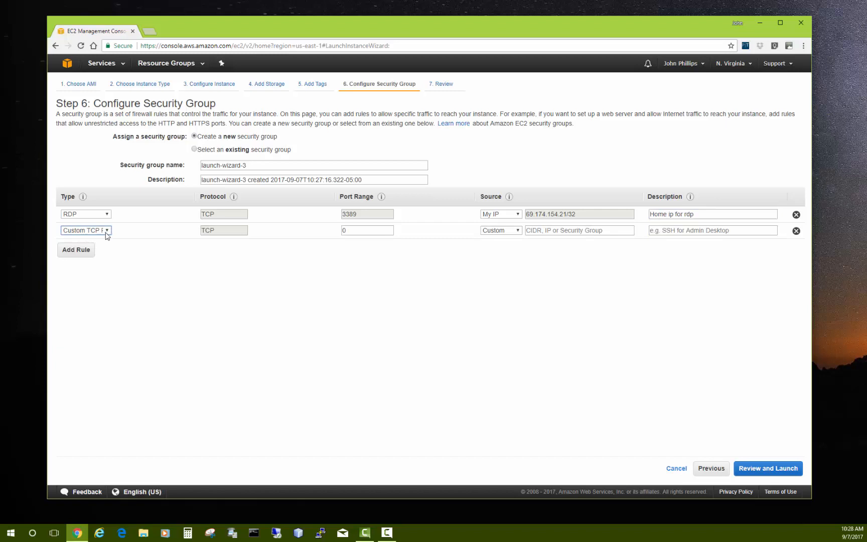
Set the second rule to RDP from 157.62.0.0/16 and begin its 'MU campus rdp' description
click(107, 231)
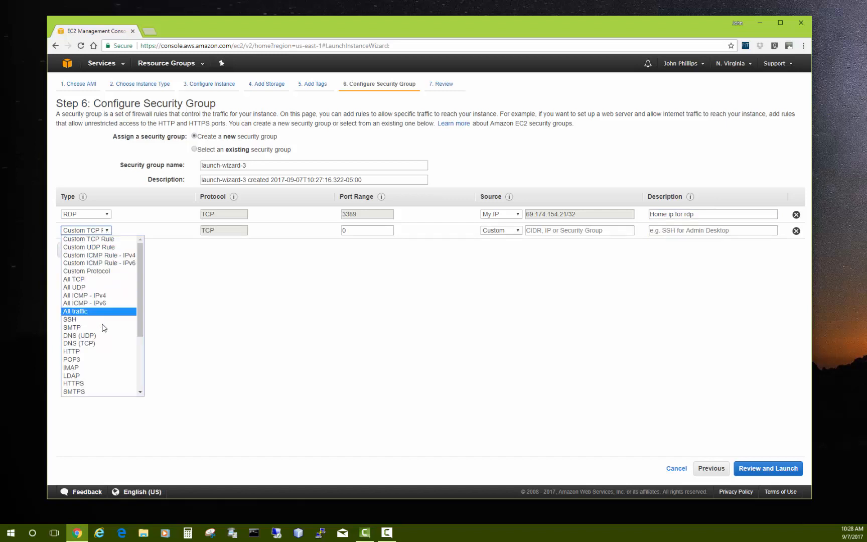
scroll(100, 326, down, 5)
click(76, 353)
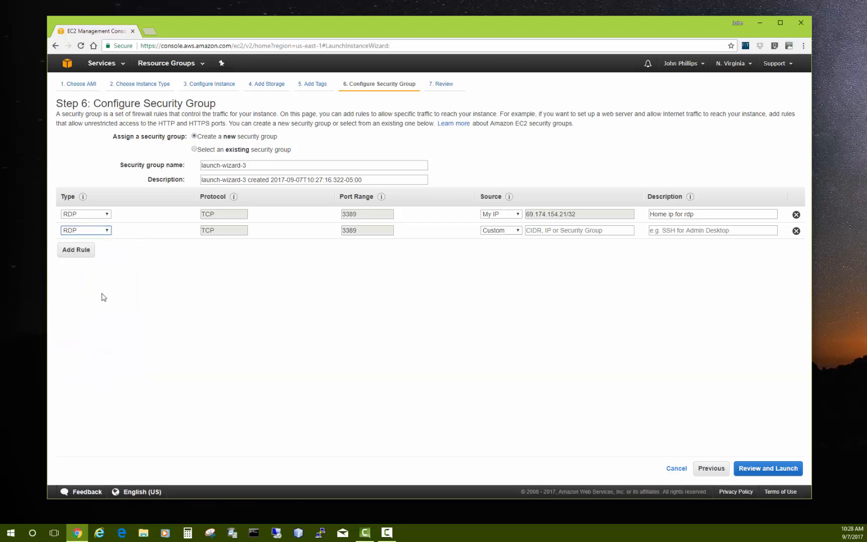
click(552, 231)
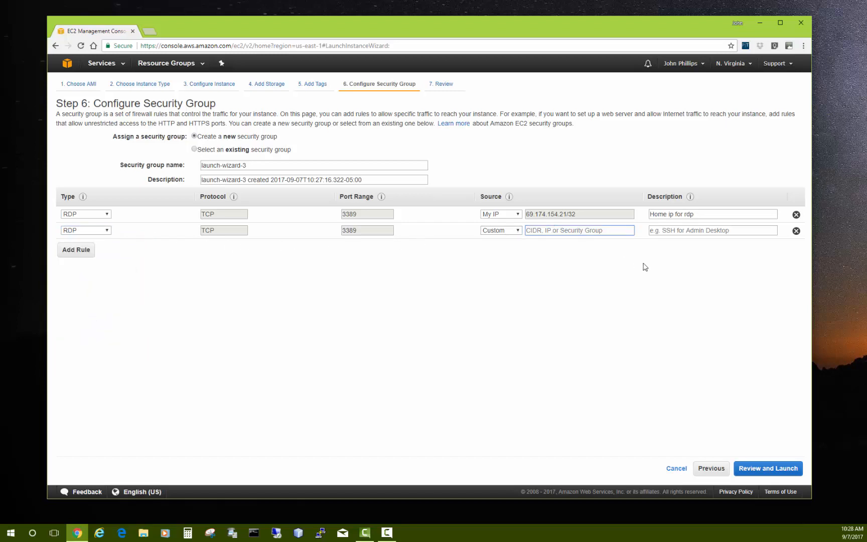
text(157)
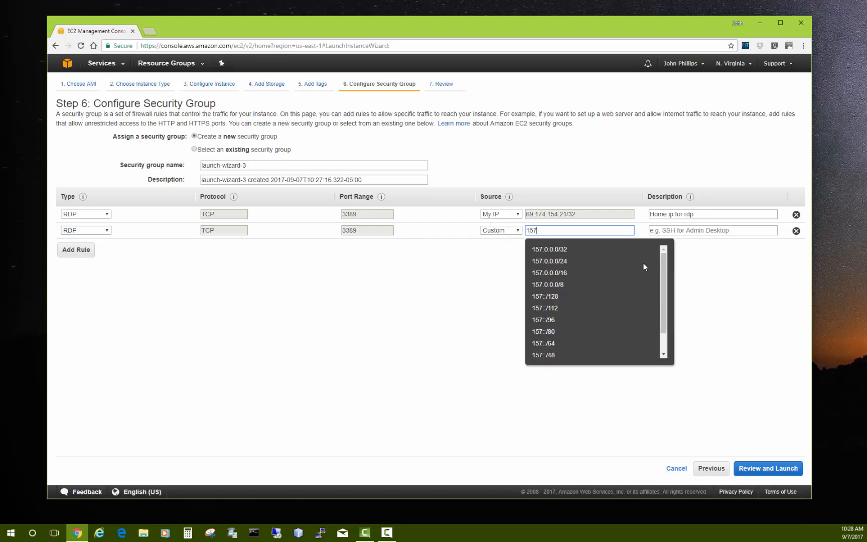
text(.62)
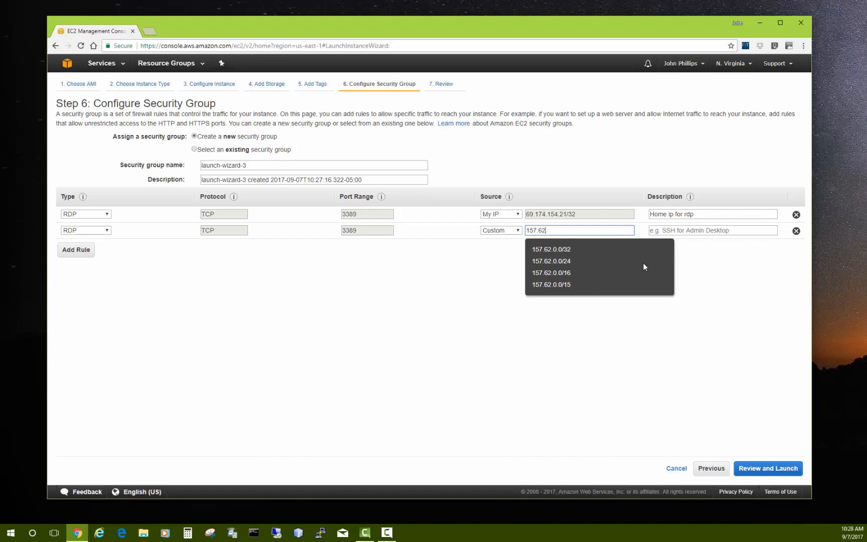
click(565, 273)
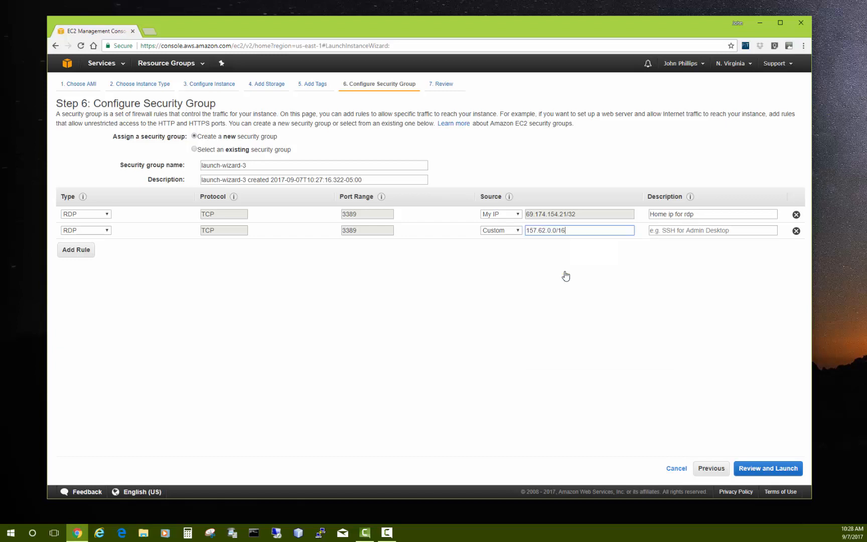
click(666, 231)
text(MU)
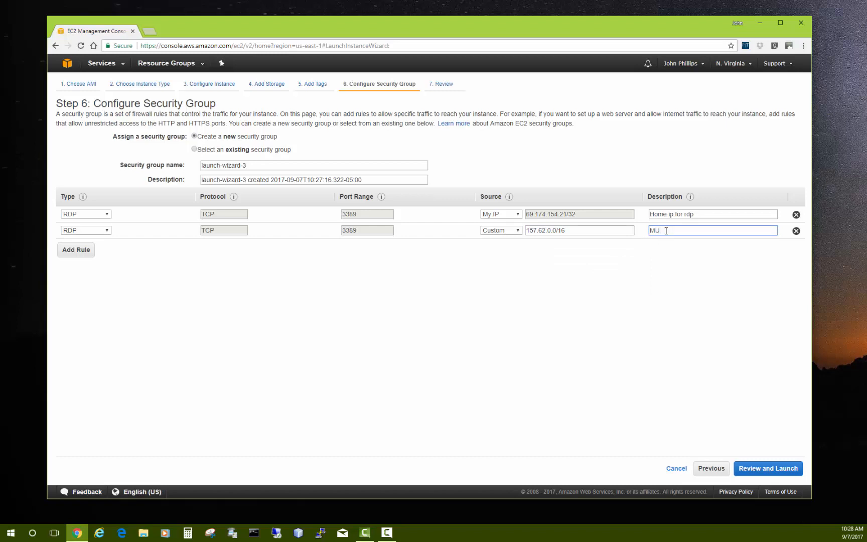
text( campus rdp)
Review the launch settings, with both RDP rules confirmed, and proceed to launch
click(761, 469)
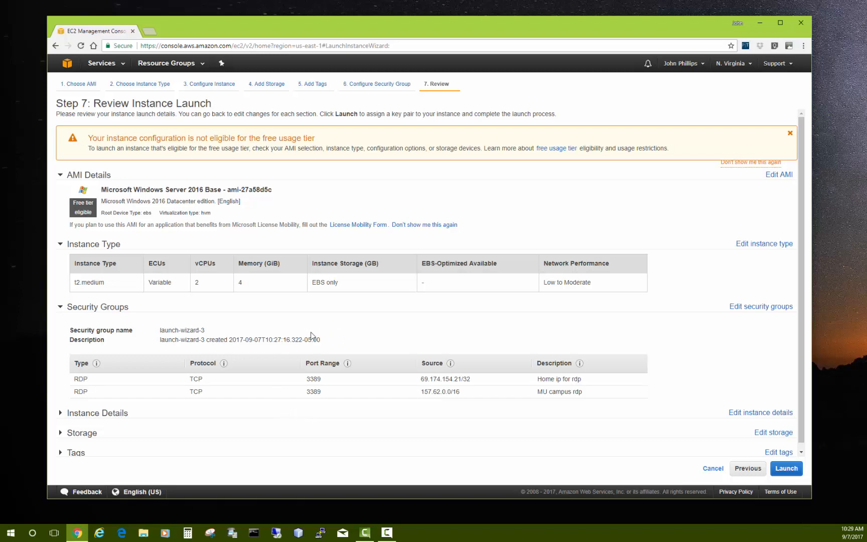
click(786, 468)
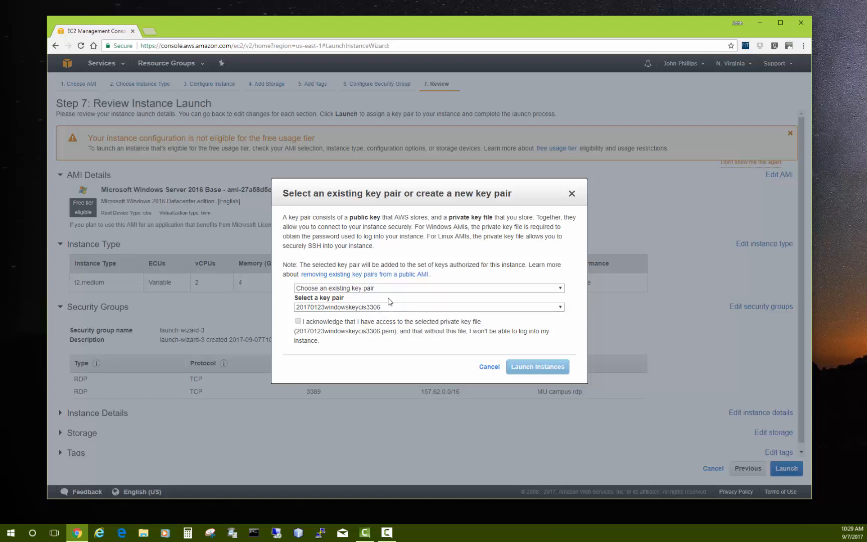
Choose 'Create a new key pair' from the key pair dialog's dropdown
click(561, 289)
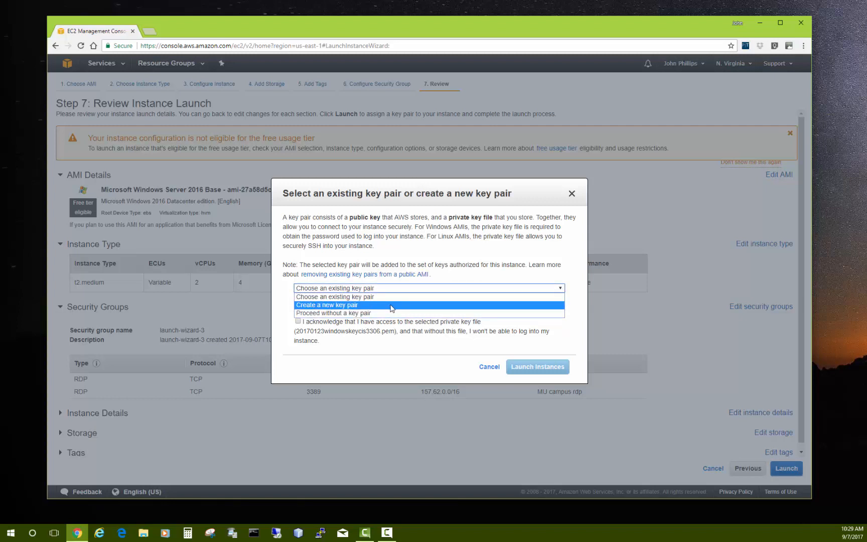
click(322, 306)
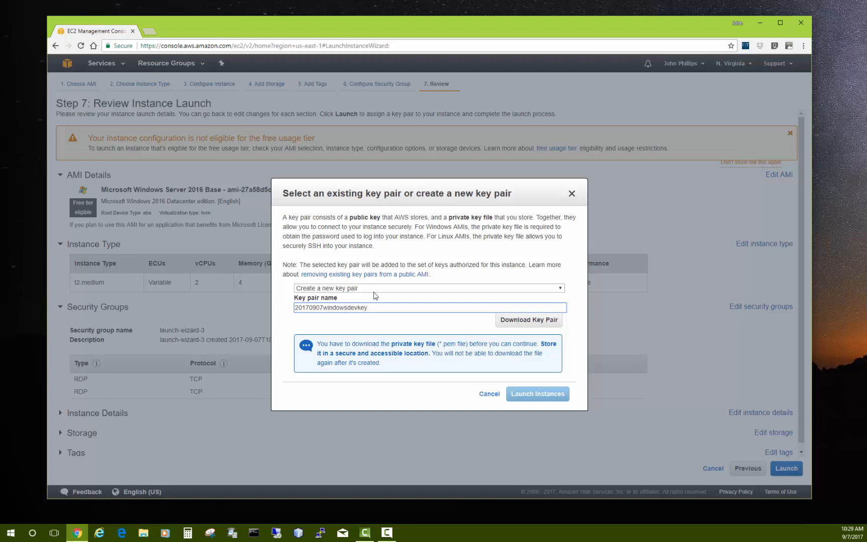
Download the 20170907windowsdevkey private key file and save it into a new Downloads\aws folder
click(529, 322)
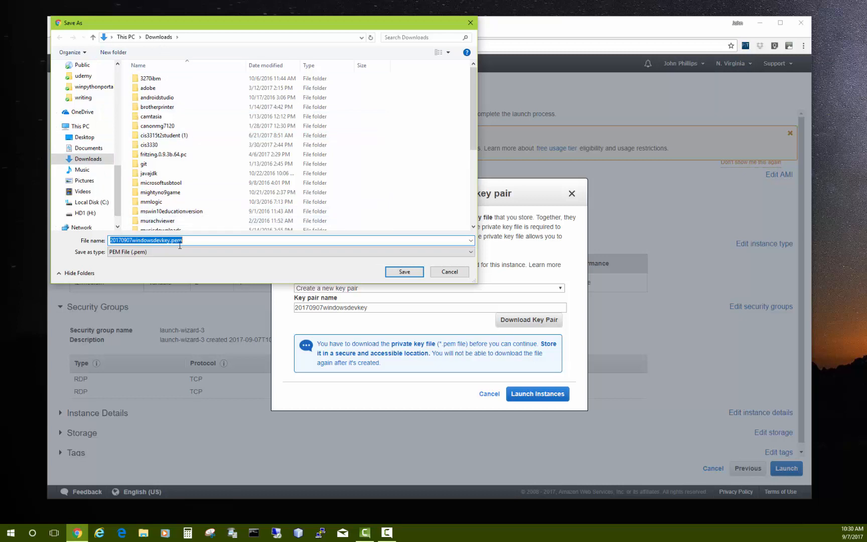
click(116, 54)
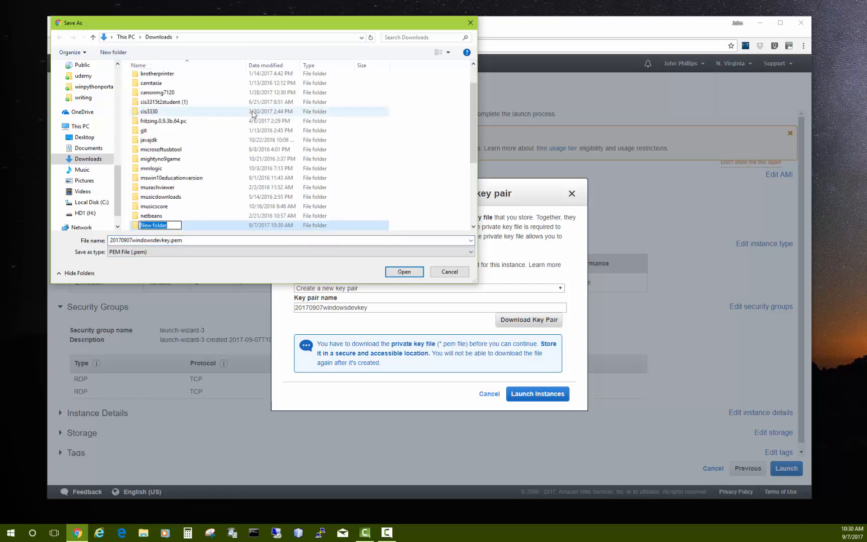
text(aws)
key(Return)
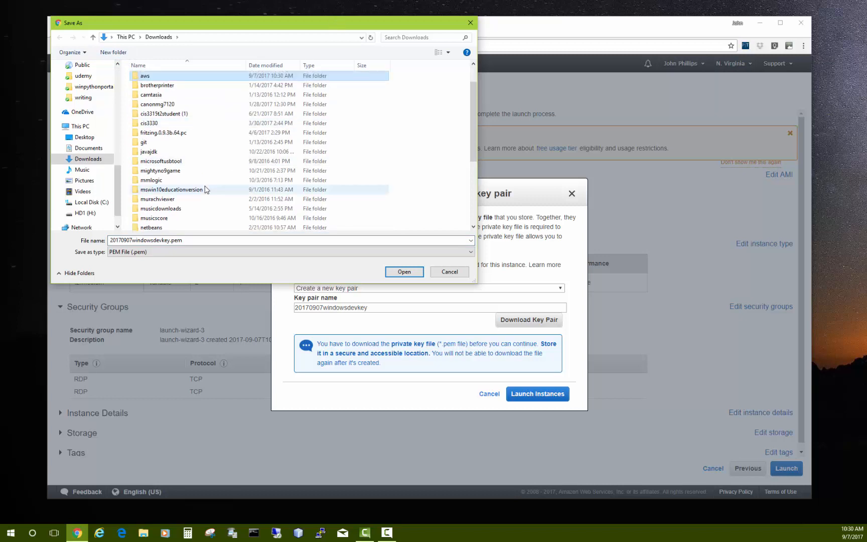
double_click(148, 78)
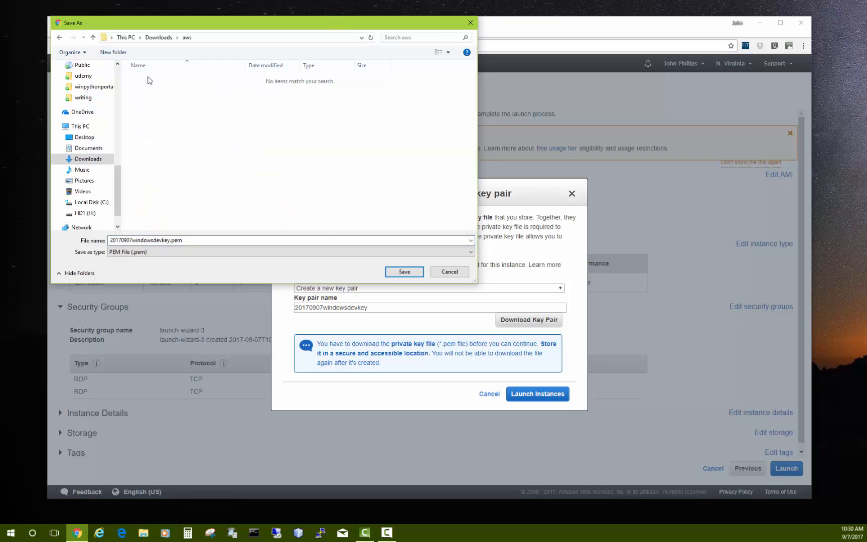
click(411, 274)
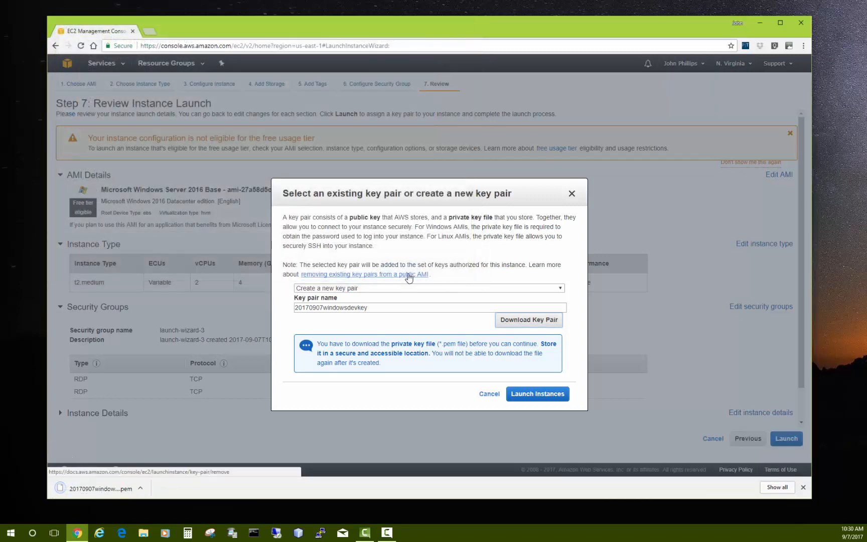
Launch the instance and select the running 20170907windowsdevserver in the instances list
click(536, 394)
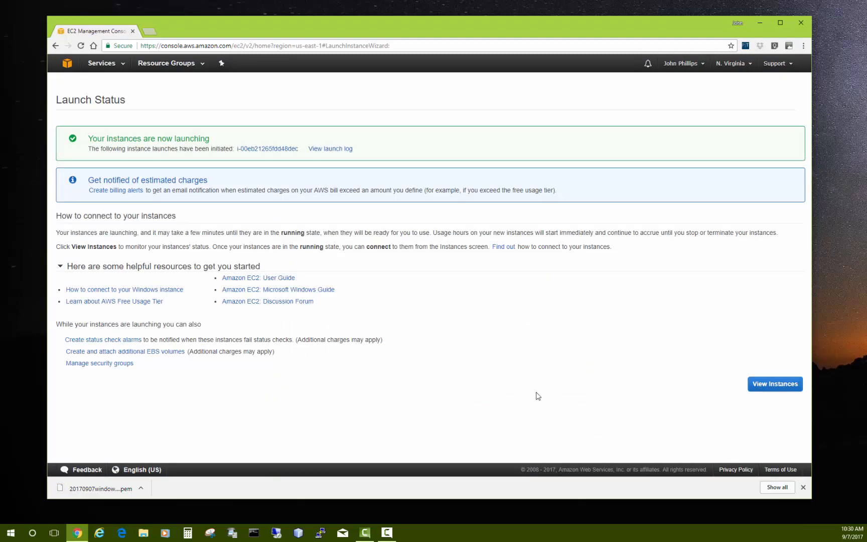
click(766, 388)
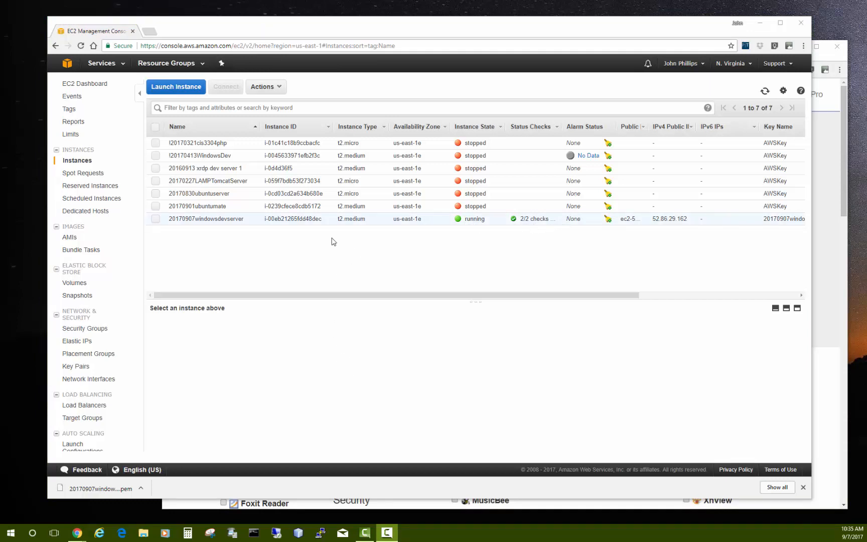
click(155, 219)
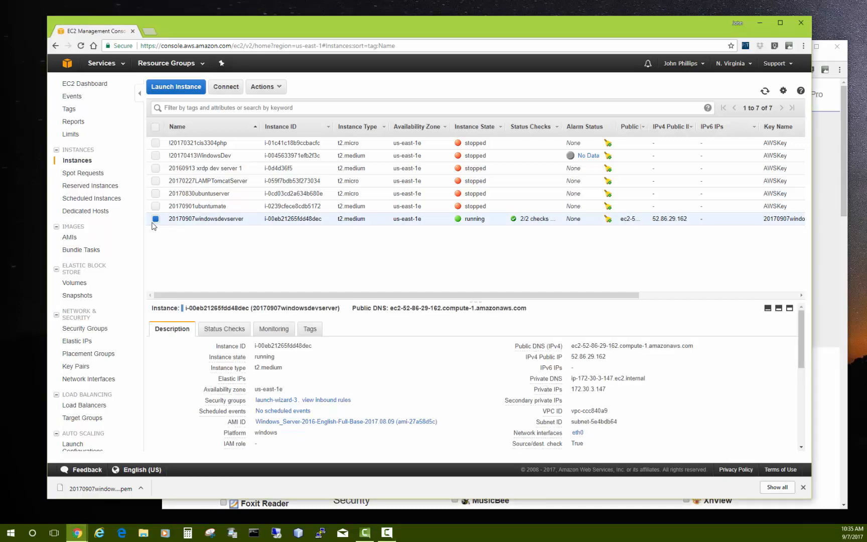
Open the instance's connection details and load the 20170907windowsdevkey.pem key from Downloads\aws
right_click(214, 220)
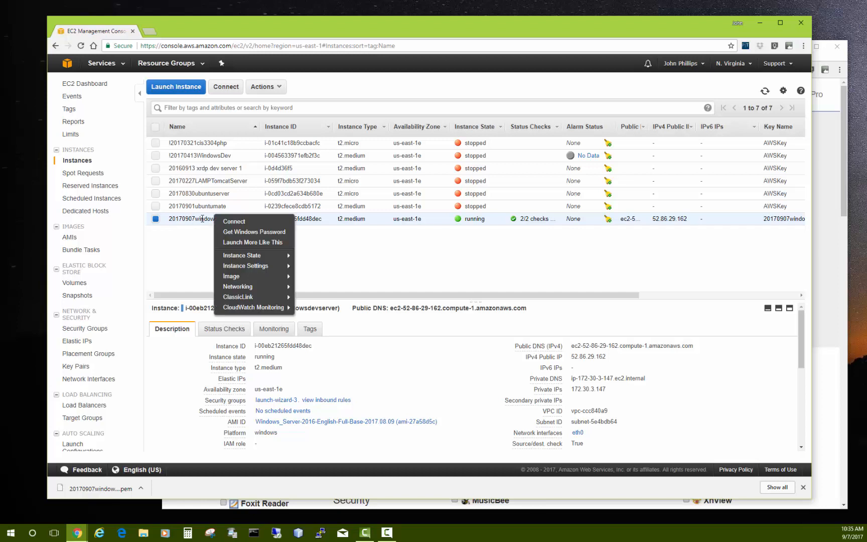
click(240, 224)
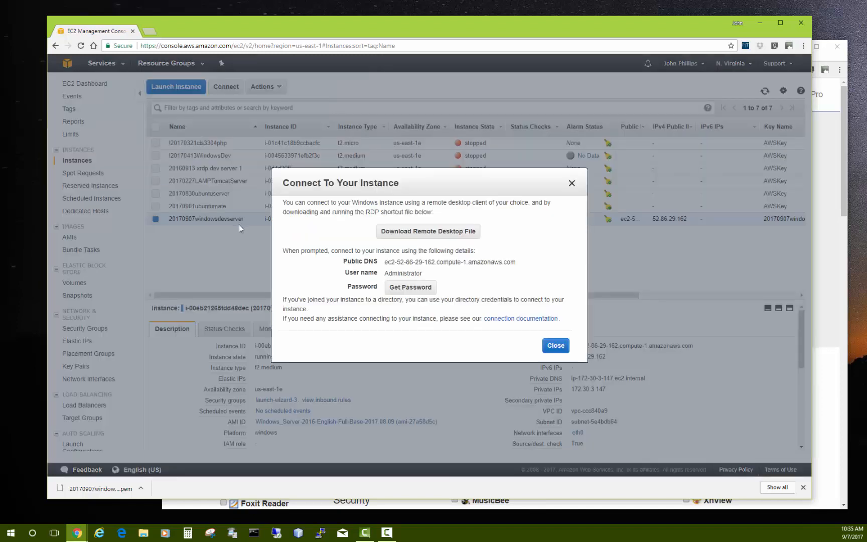
click(413, 289)
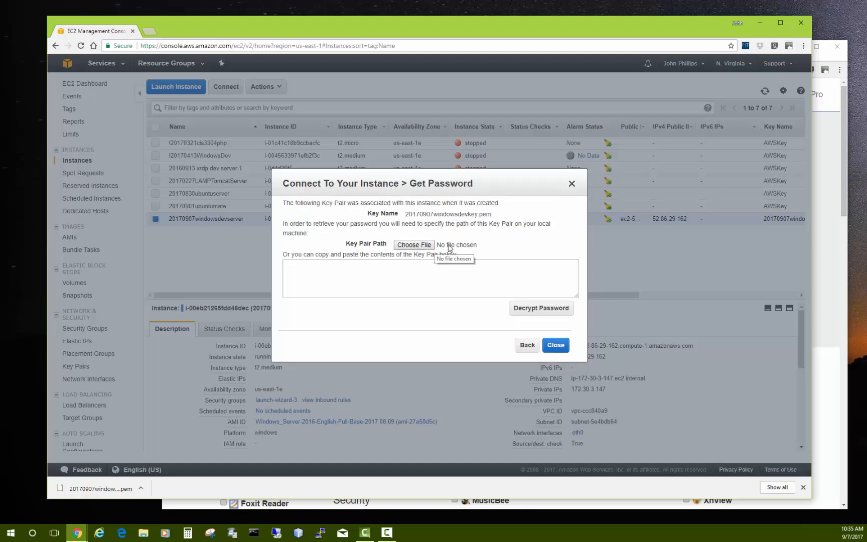
click(415, 245)
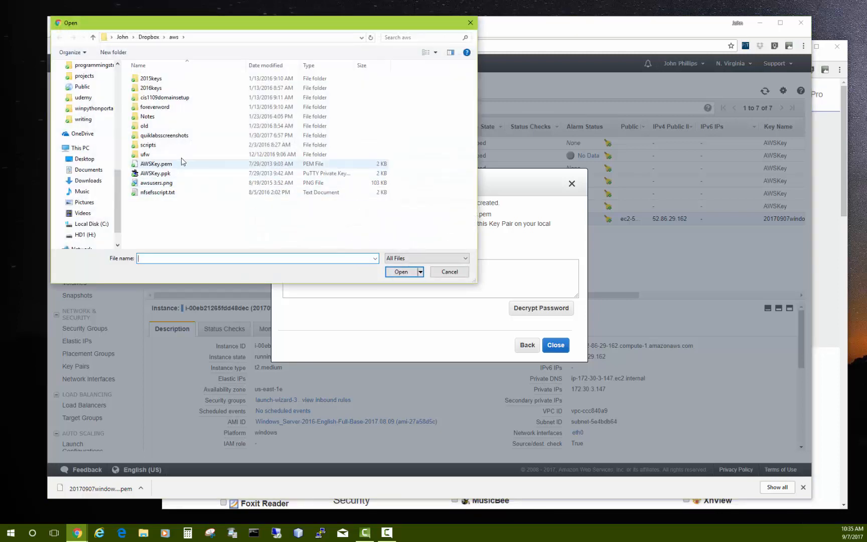
scroll(87, 195, down, 1)
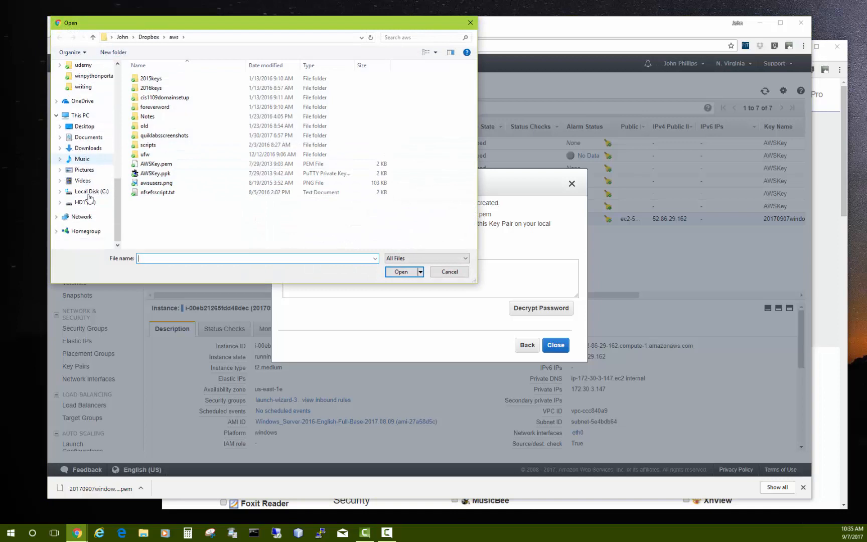
click(87, 148)
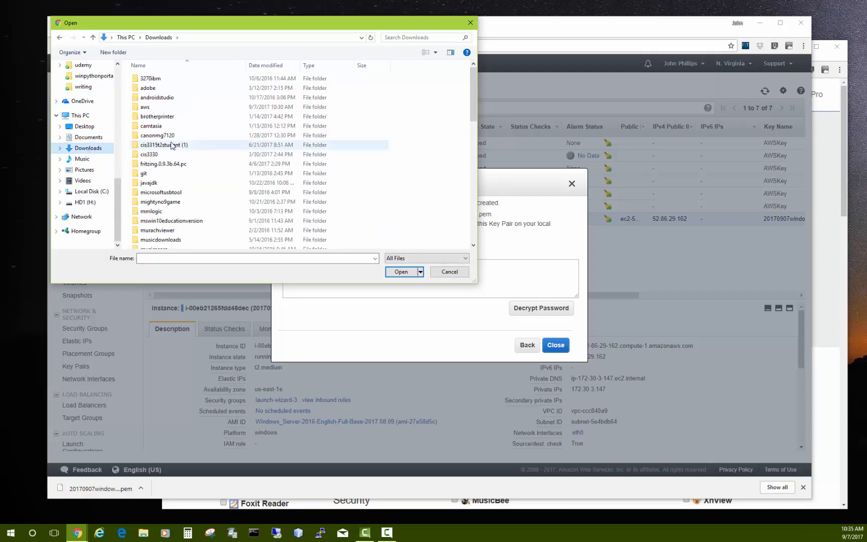
double_click(146, 107)
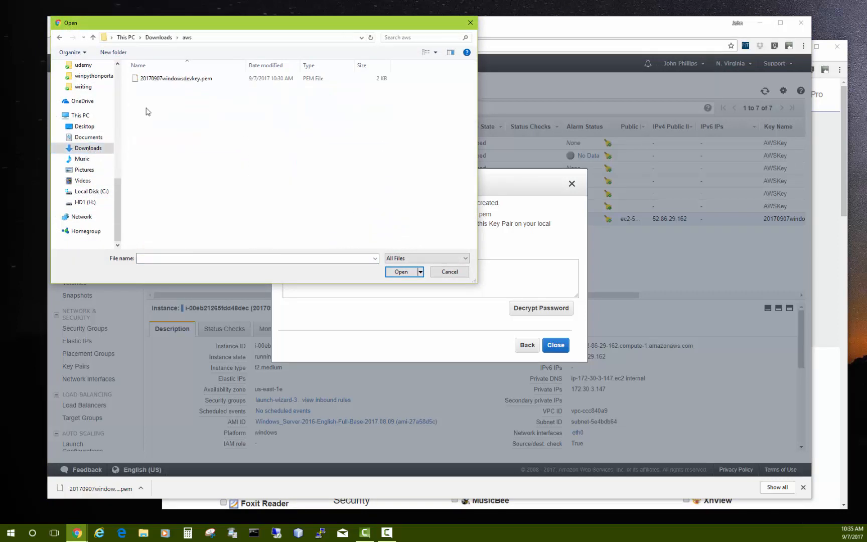
click(194, 79)
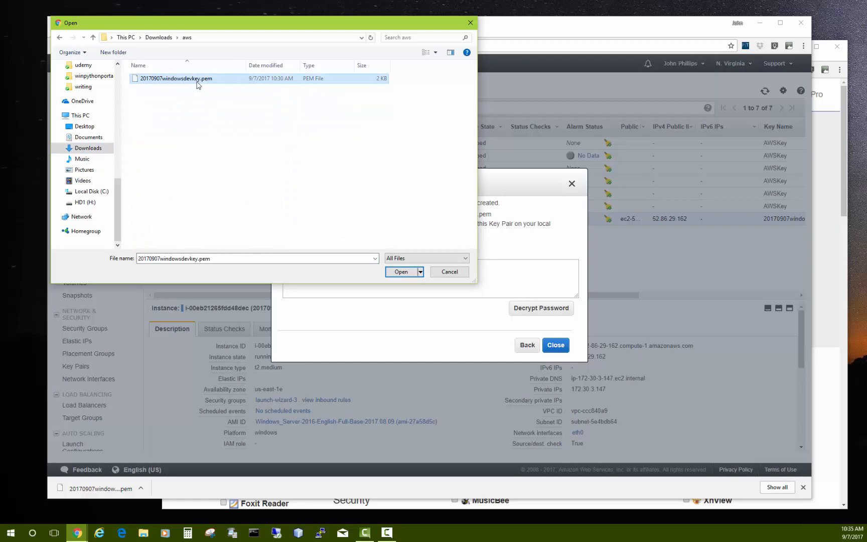
click(401, 271)
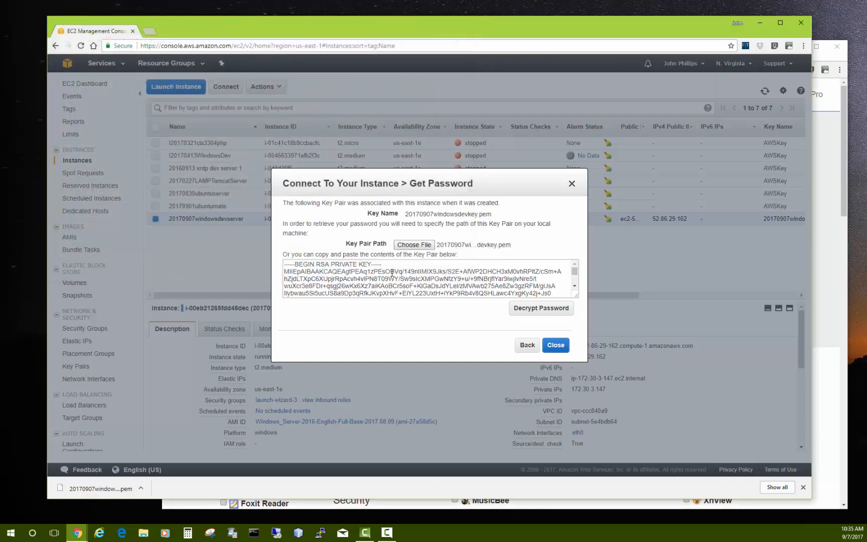
Decrypt the Administrator password, select it for copying, and close the connection dialog
click(538, 310)
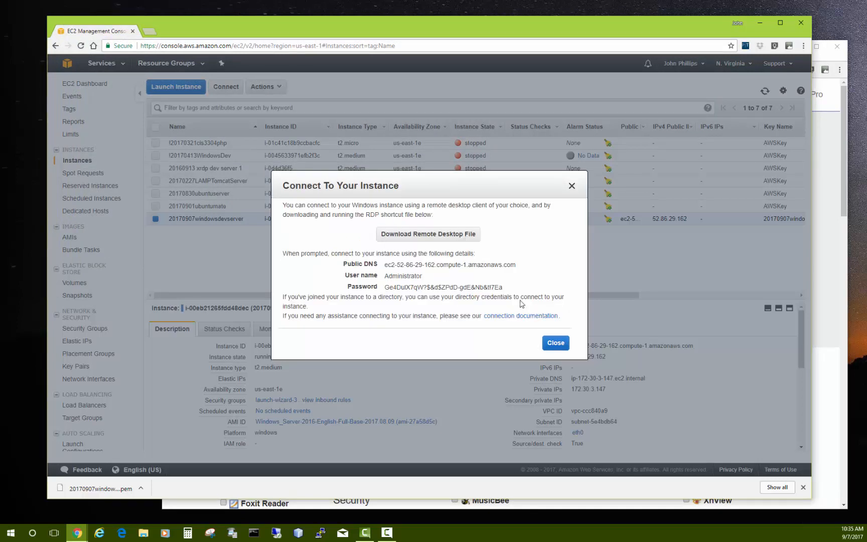
drag(502, 288, 387, 290)
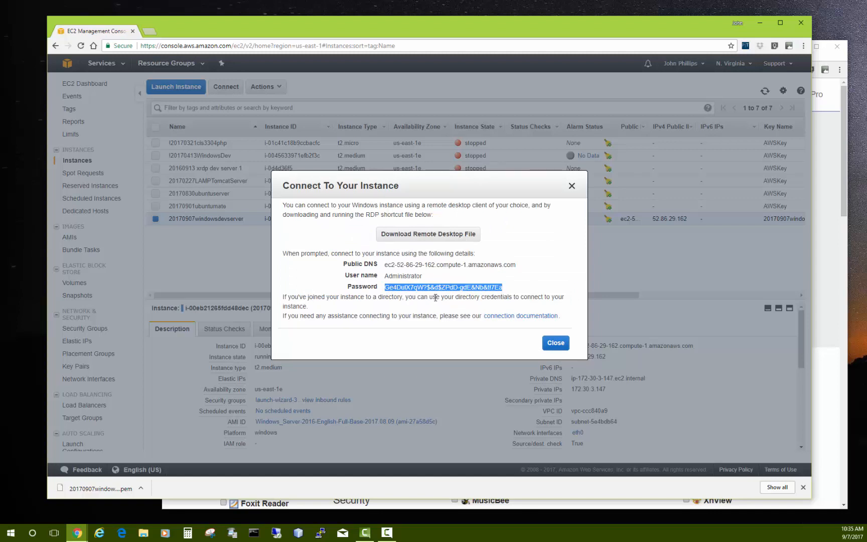
click(557, 342)
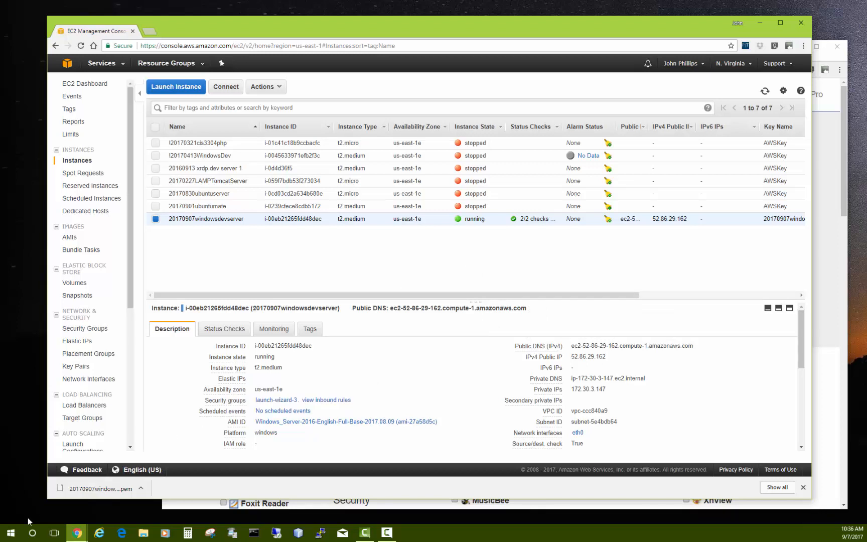
click(33, 534)
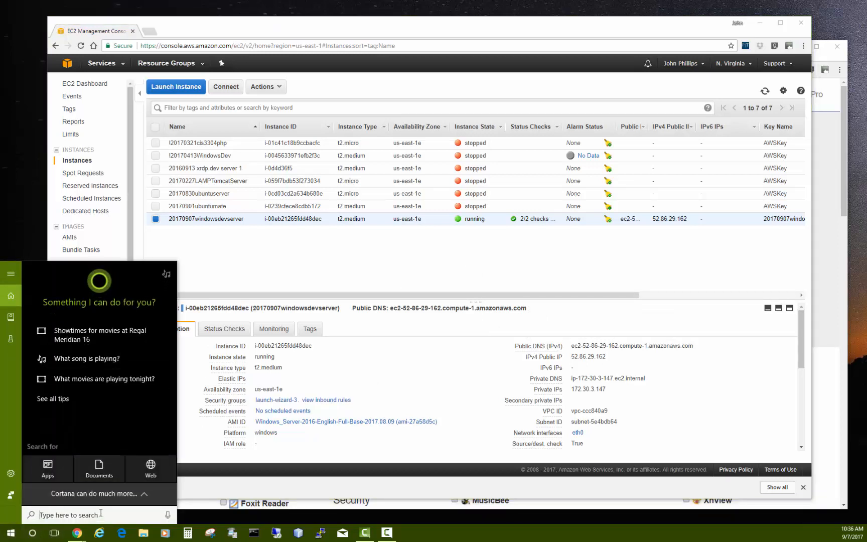
Launch Remote Desktop Connection from a 'remote' search, close Ninite, and return to the EC2 console
text(remote)
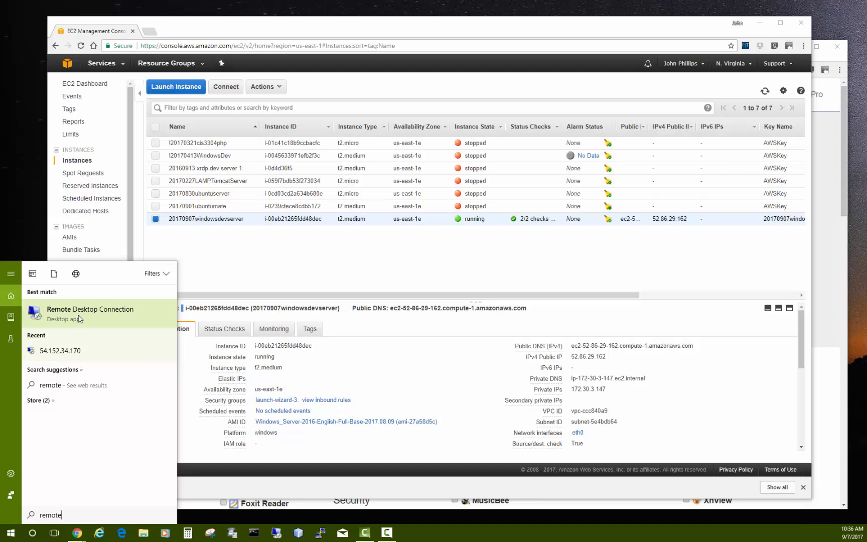
click(80, 317)
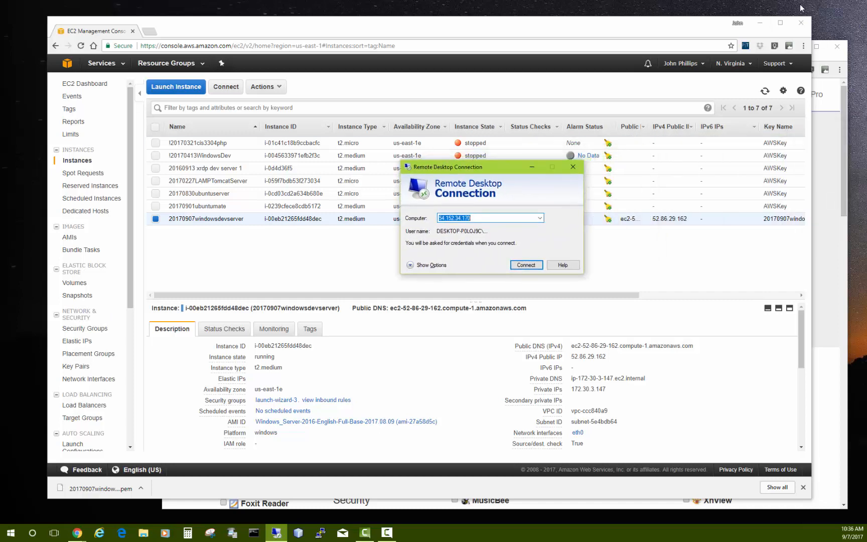
click(759, 26)
click(760, 26)
click(836, 45)
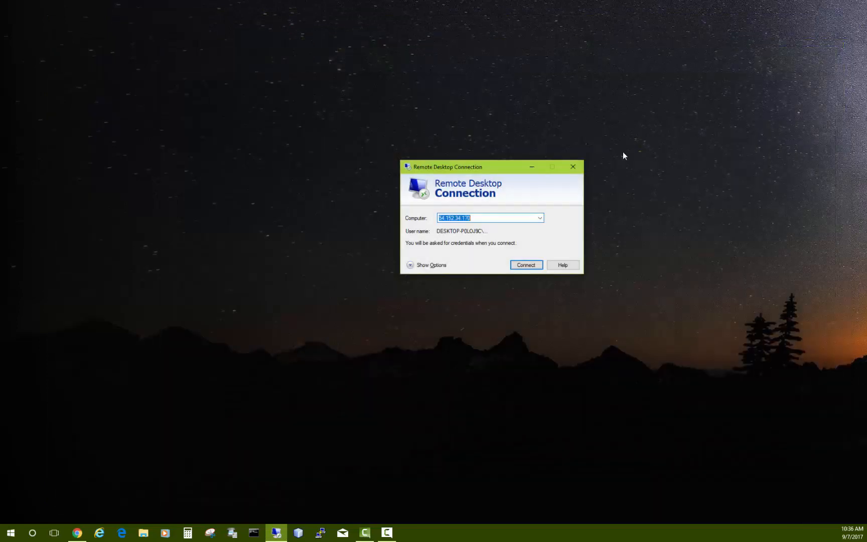
drag(489, 169, 450, 148)
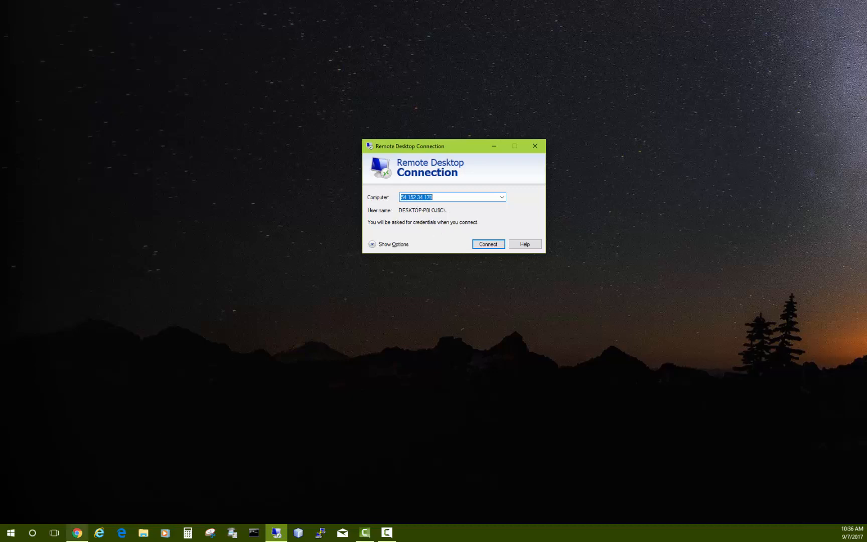
click(77, 533)
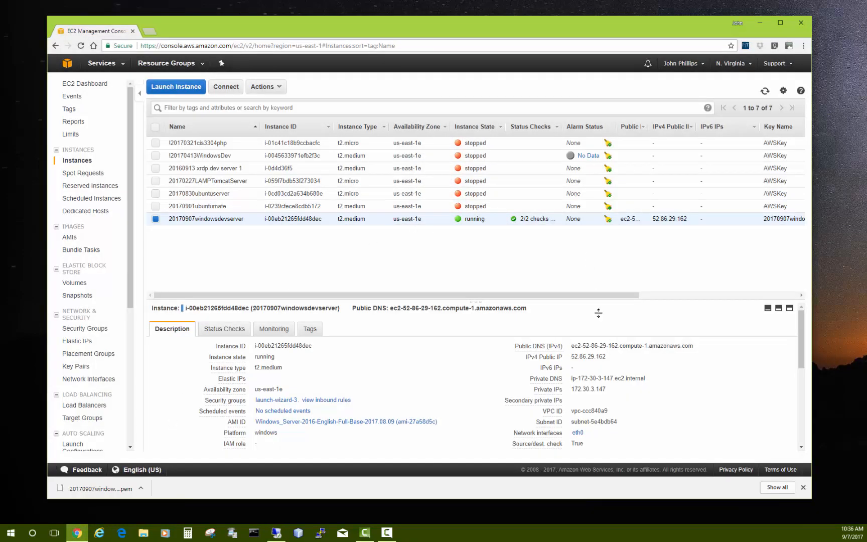
Paste the instance's public IP 52.86.29.162 into Remote Desktop's Computer field
drag(606, 357, 573, 358)
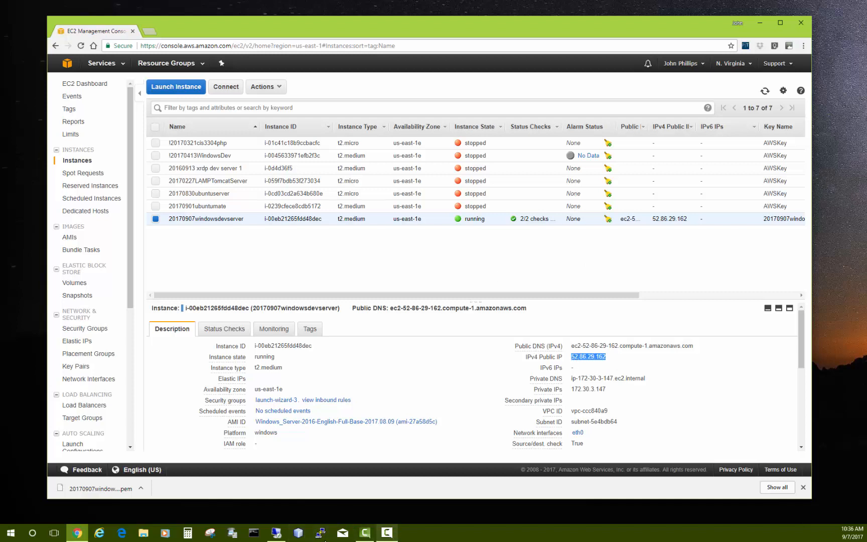
click(276, 532)
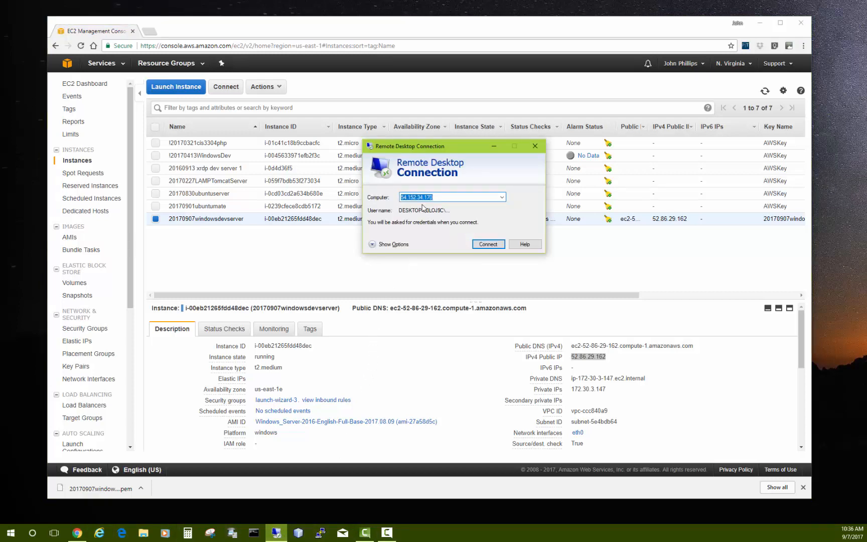
text(52.86.29.162)
Set the remote display to 1920 by 1080, enter user name Admin, and connect
click(372, 244)
click(398, 196)
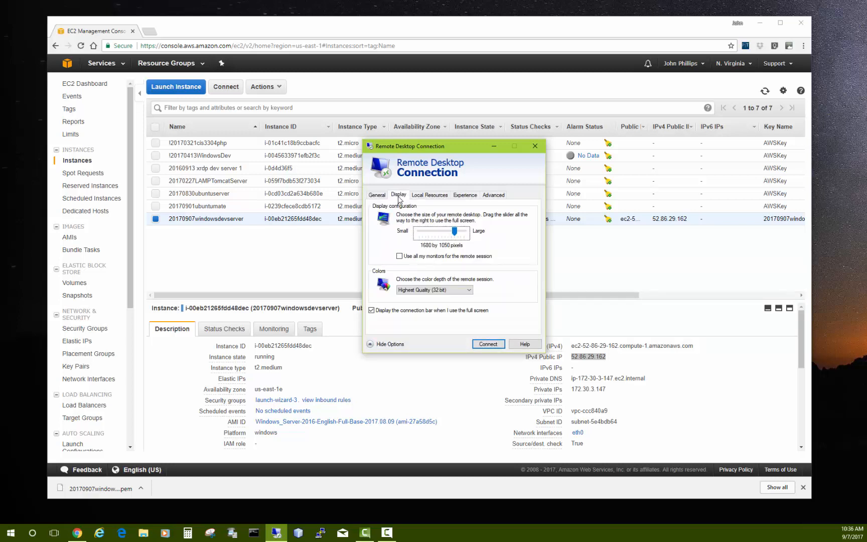
mouse_move(454, 232)
mouse_down()
mouse_move(469, 234)
mouse_move(455, 235)
mouse_up()
click(377, 195)
click(447, 242)
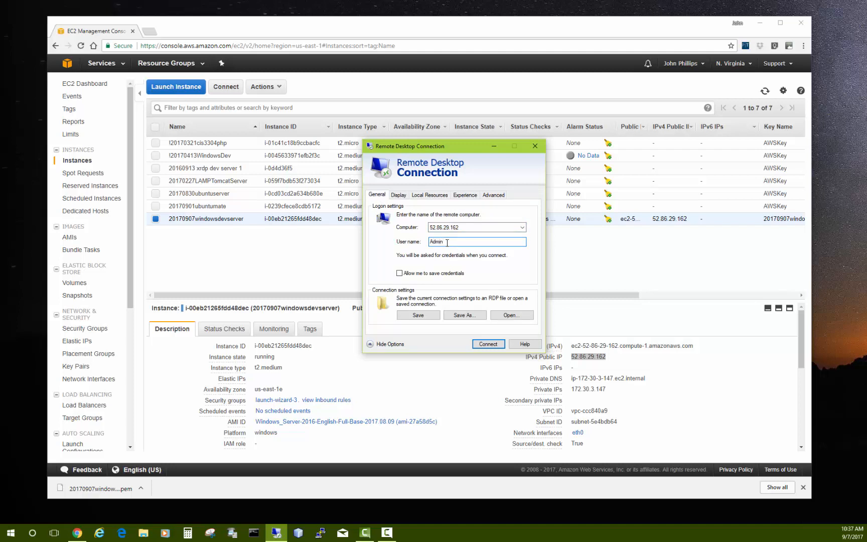
click(488, 344)
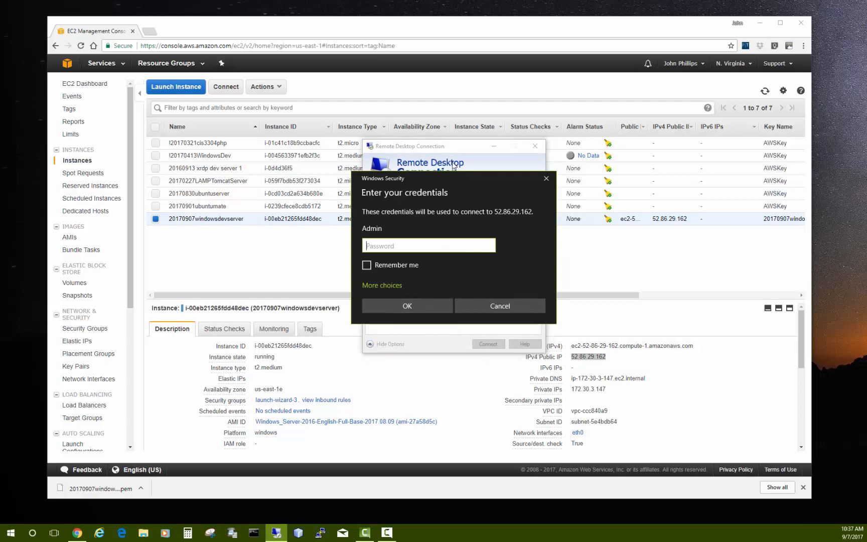
Decrypt the Administrator password again with 20170907windowsdevkey.pem and select it for copying
click(295, 244)
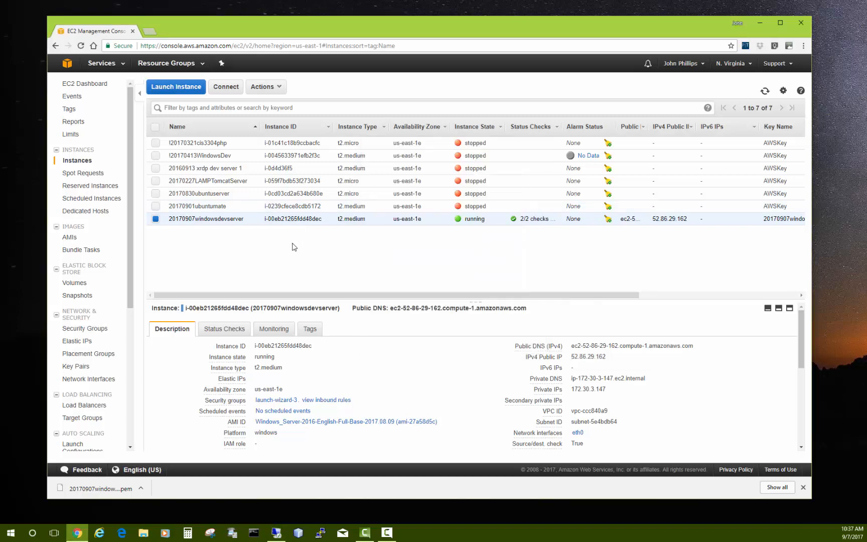
right_click(207, 217)
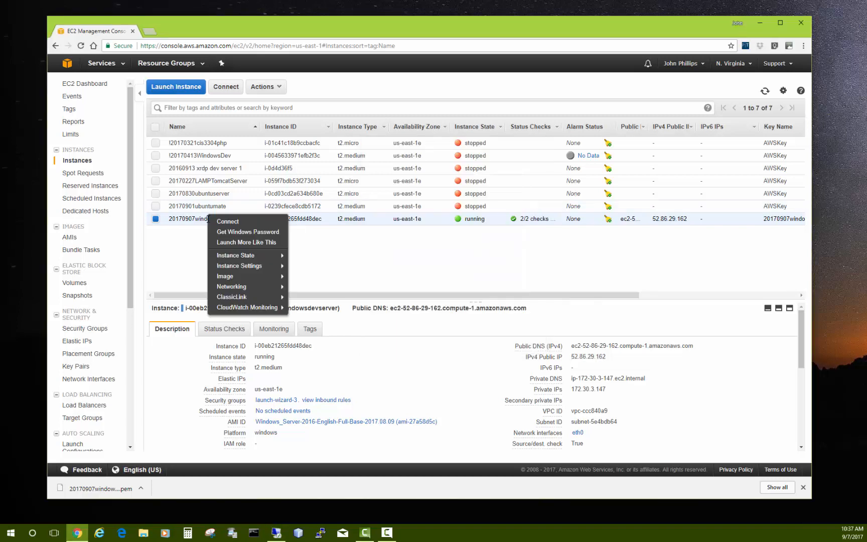
click(234, 232)
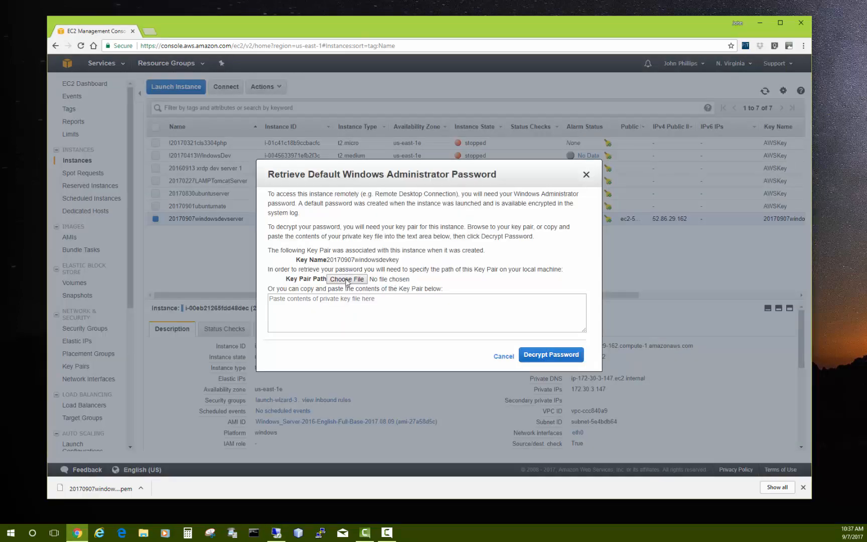
click(345, 280)
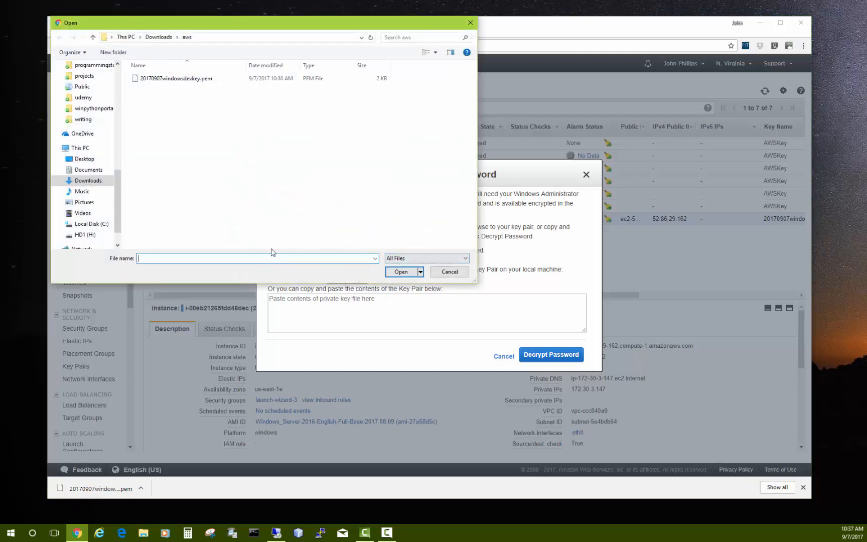
double_click(193, 80)
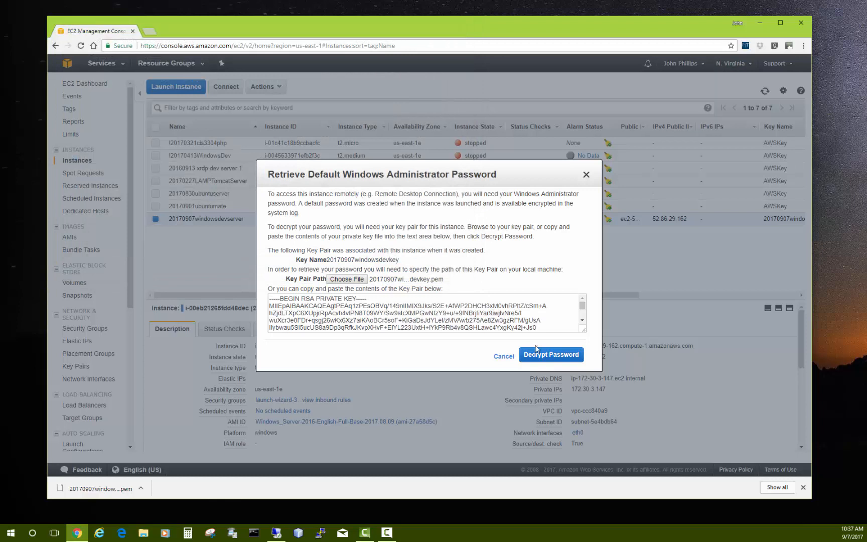
click(557, 357)
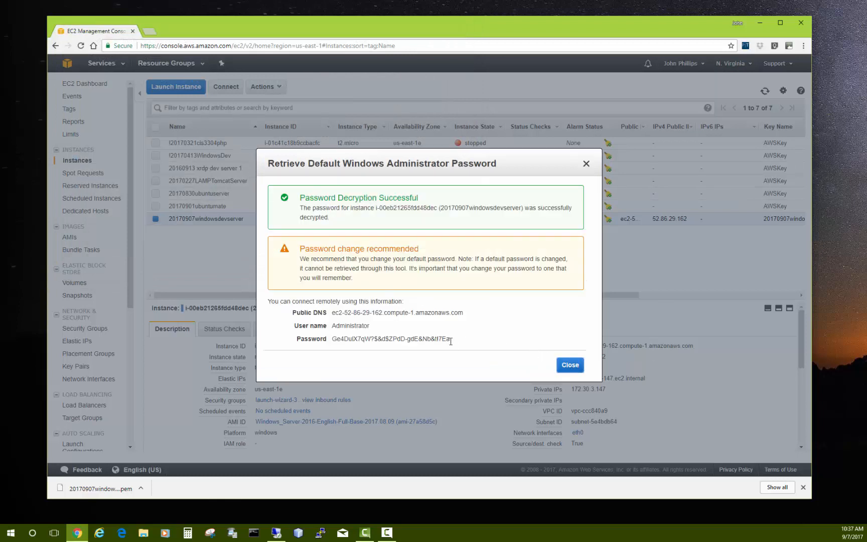
drag(442, 339, 335, 342)
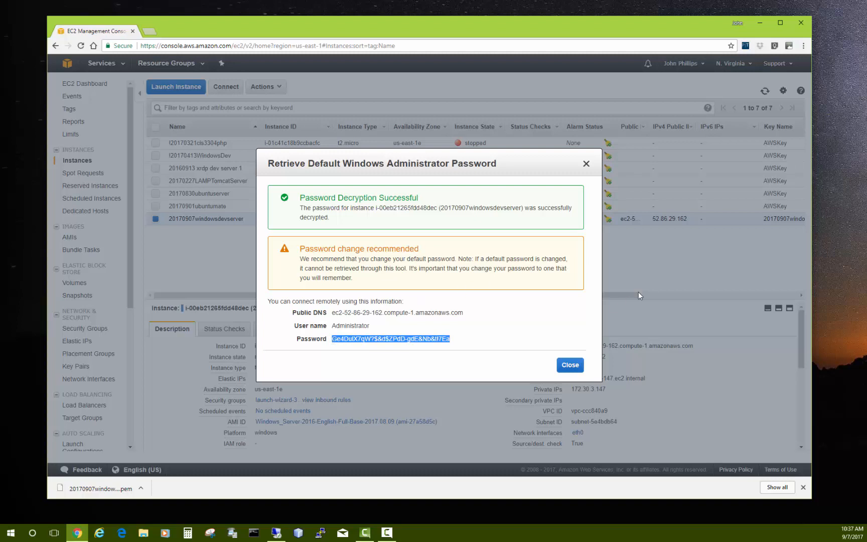
click(765, 27)
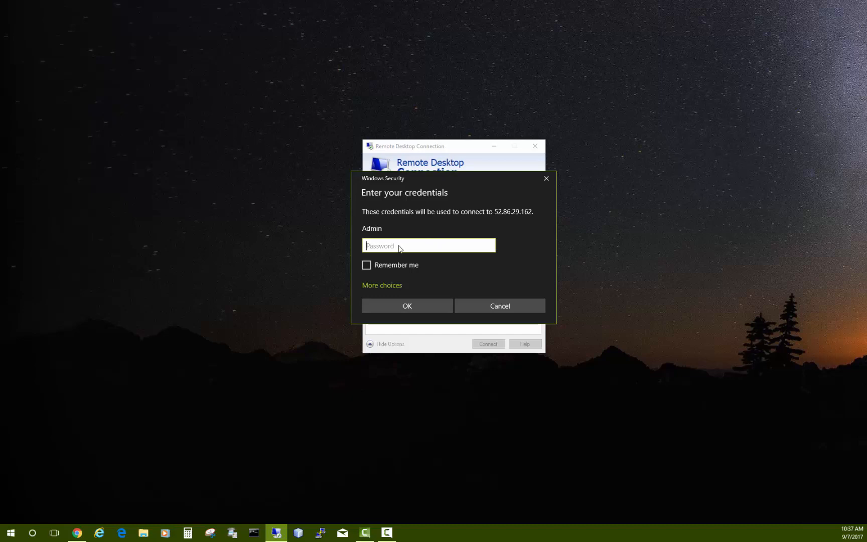
Submit the pasted password for user Admin with remember-me, then dismiss the failed login
key(ctrl+v)
click(366, 266)
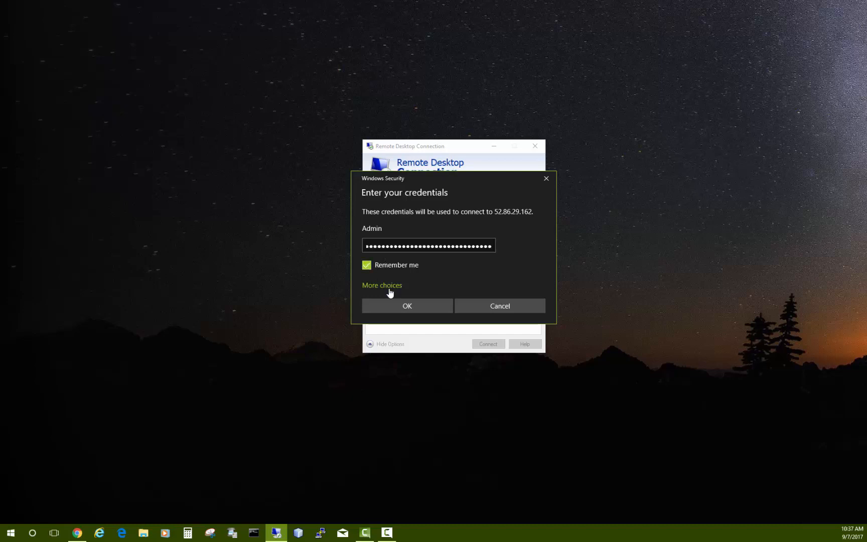
click(407, 305)
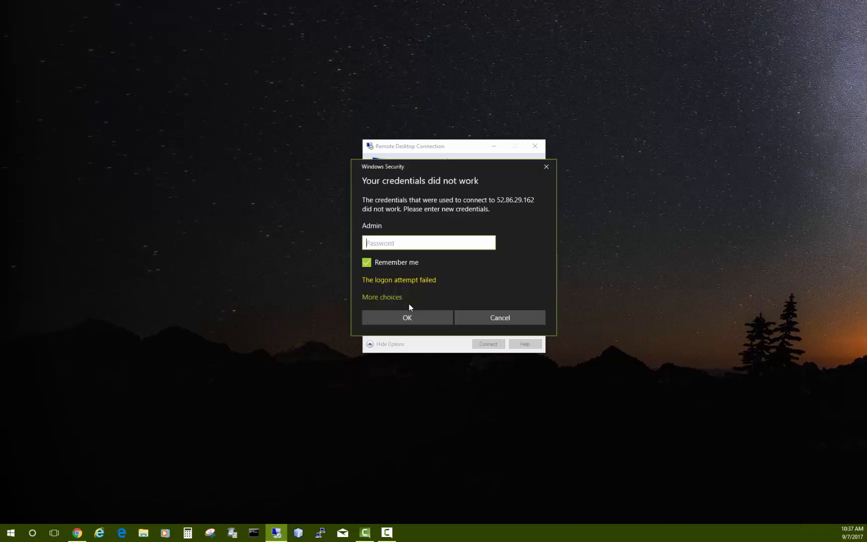
click(492, 318)
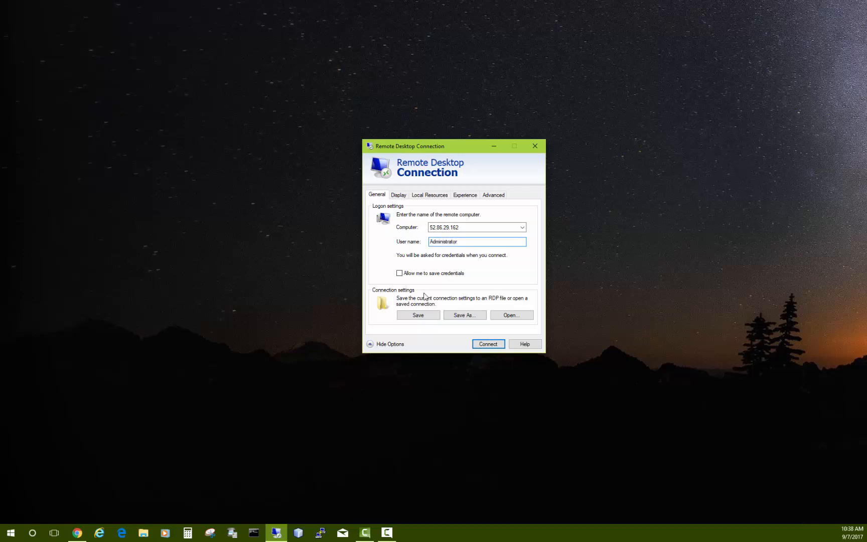
Reconnect as Administrator with the pasted decrypted password, remembering the credentials
click(488, 344)
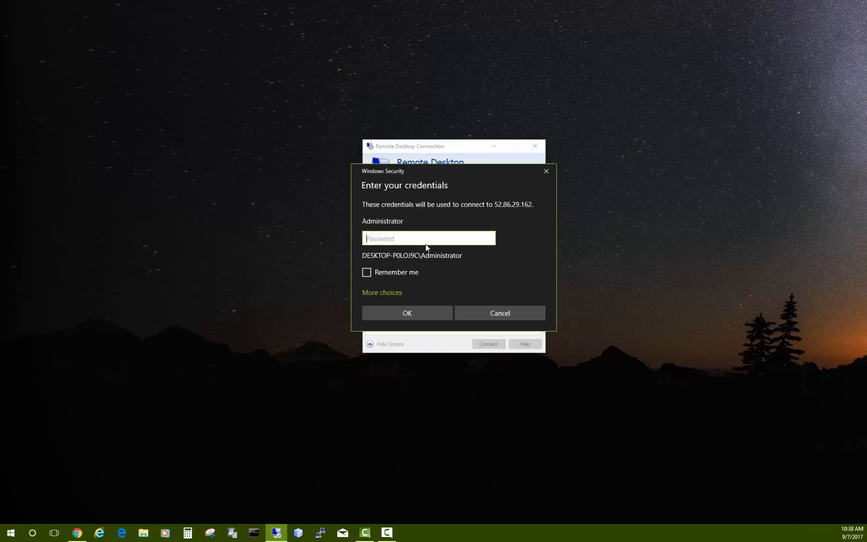
key(ctrl+v)
click(366, 273)
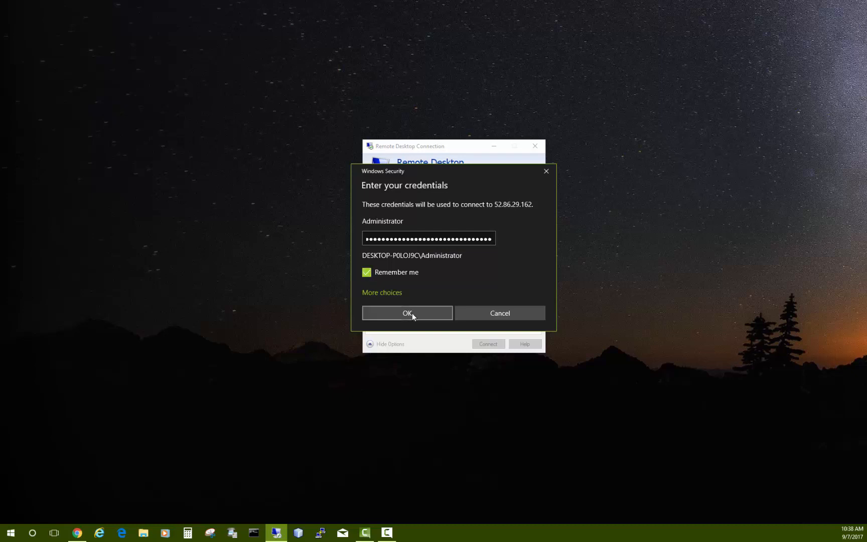
click(412, 313)
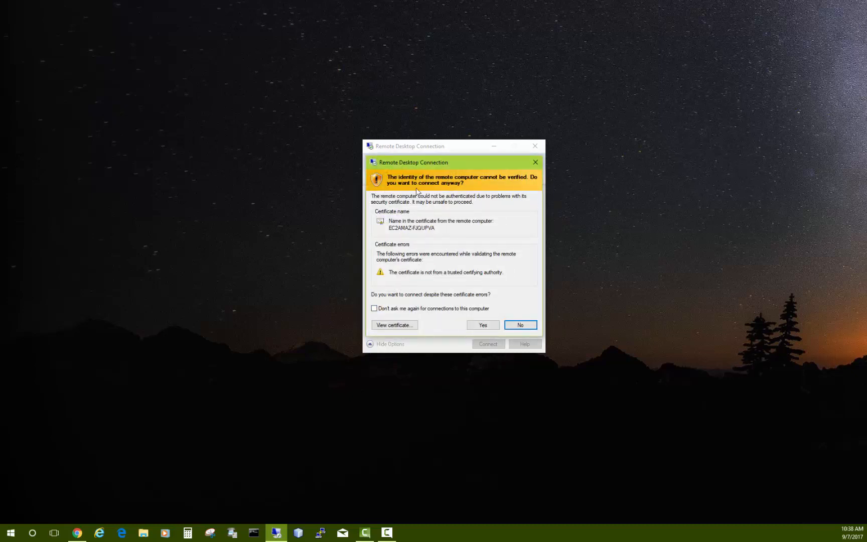
Accept the certificate without future warnings and keep the server non-discoverable on its network
click(374, 308)
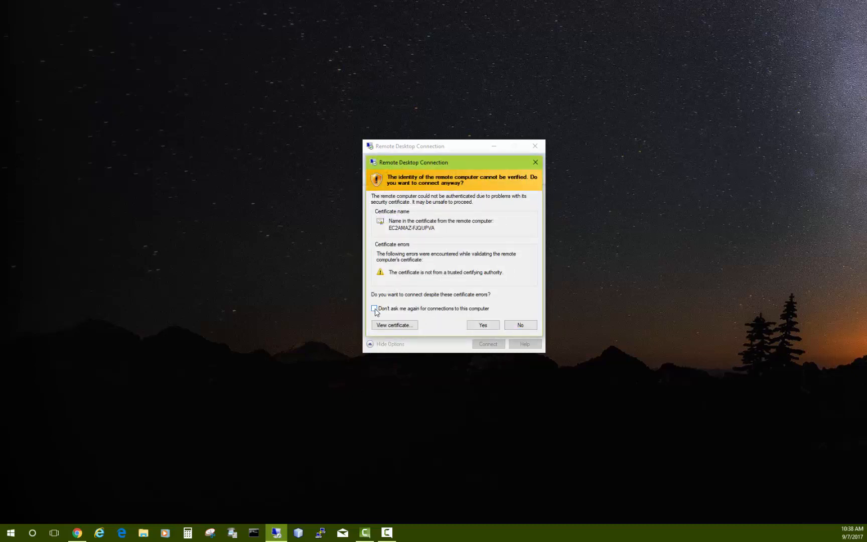
click(482, 326)
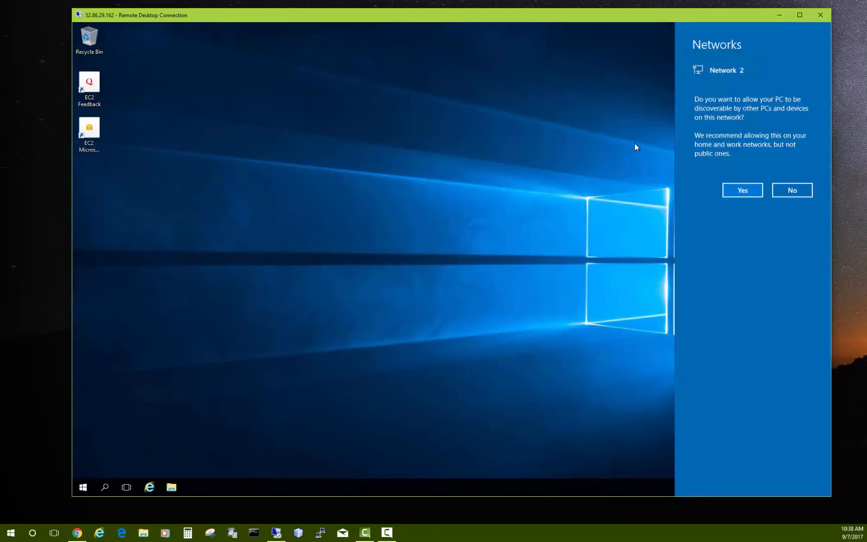
click(791, 189)
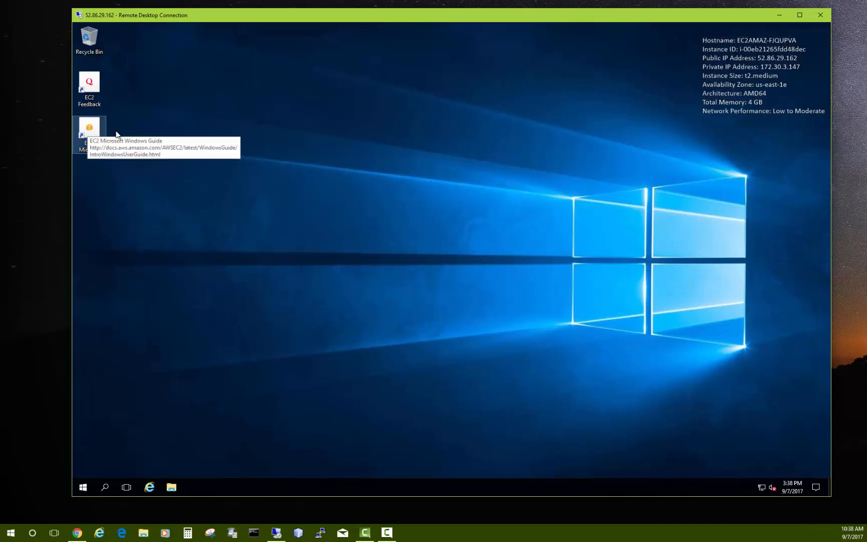
Select and deselect the EC2 Windows Guide desktop shortcut, then open the remote Start menu
click(88, 131)
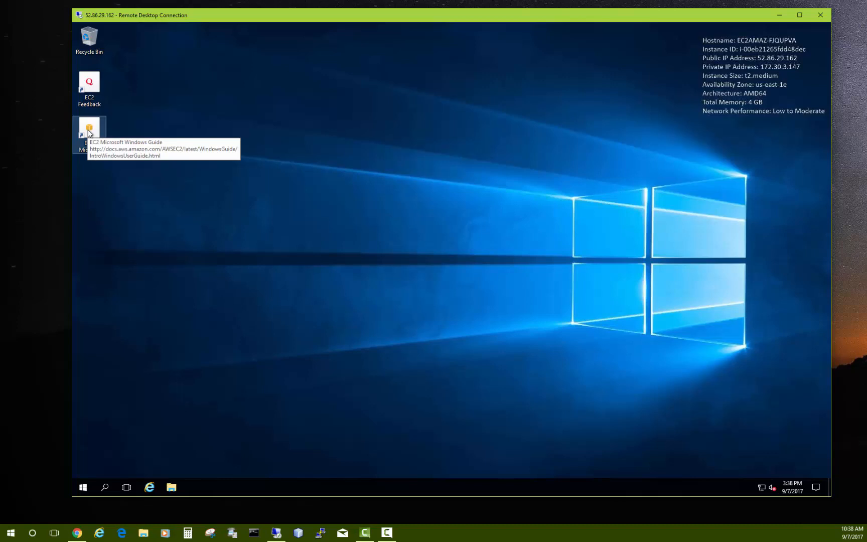
click(121, 251)
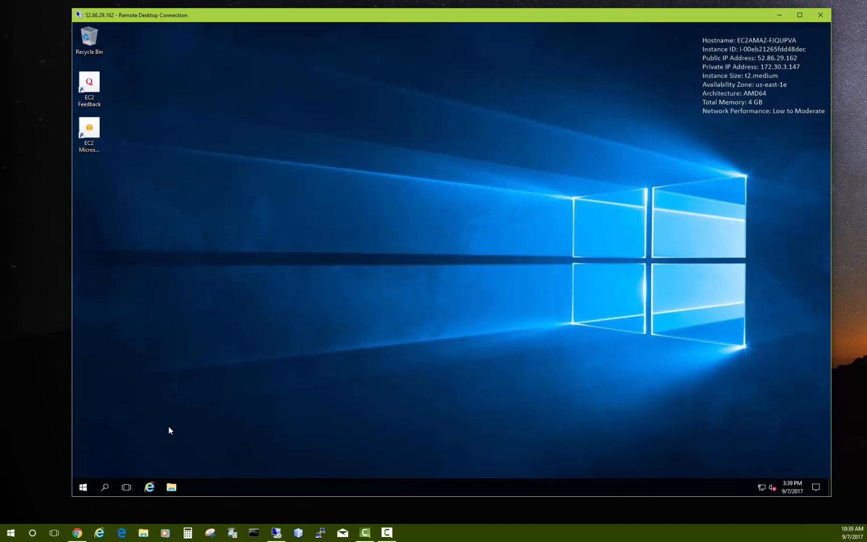
click(83, 487)
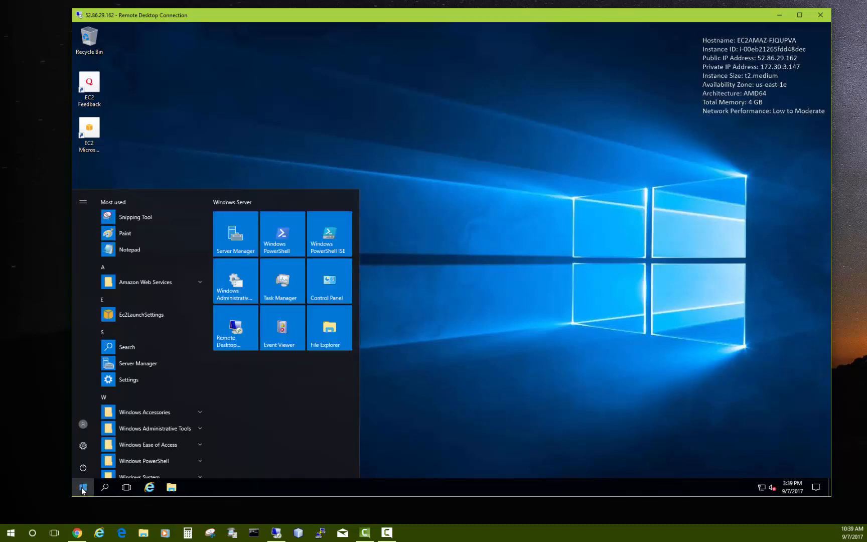
Set IE Enhanced Security Configuration Off for Administrators and Users under Local Server, then close Server Manager
click(241, 245)
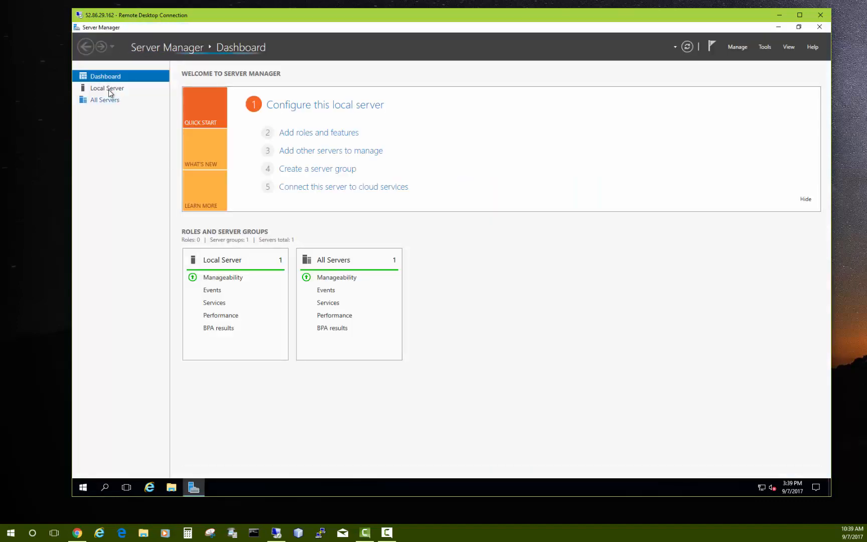
click(109, 88)
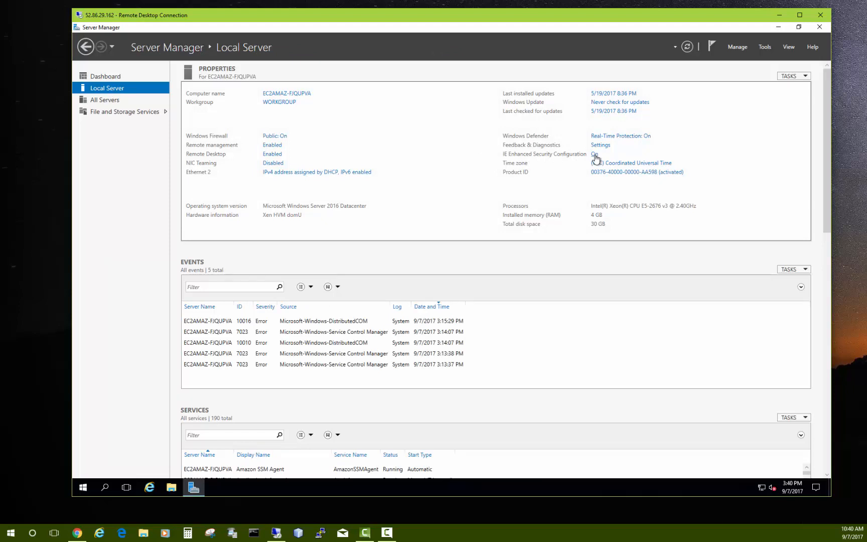
click(595, 155)
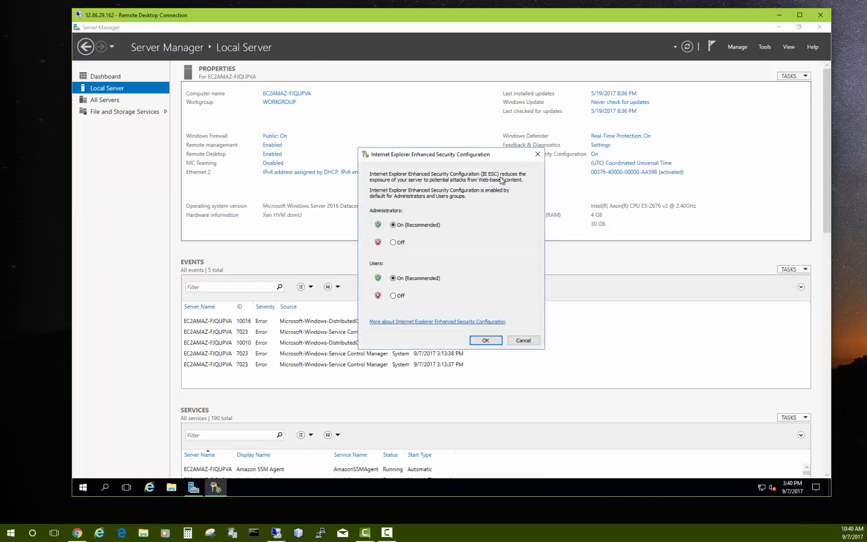
click(394, 242)
click(393, 296)
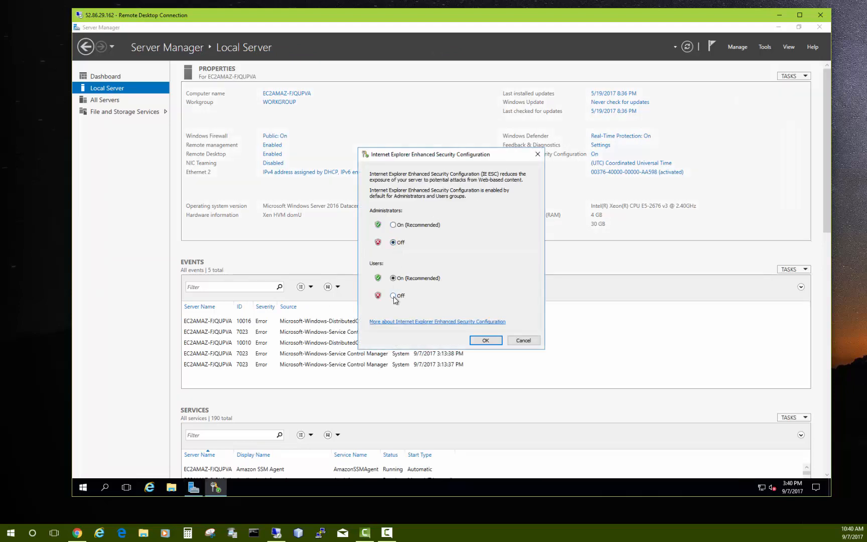
click(485, 341)
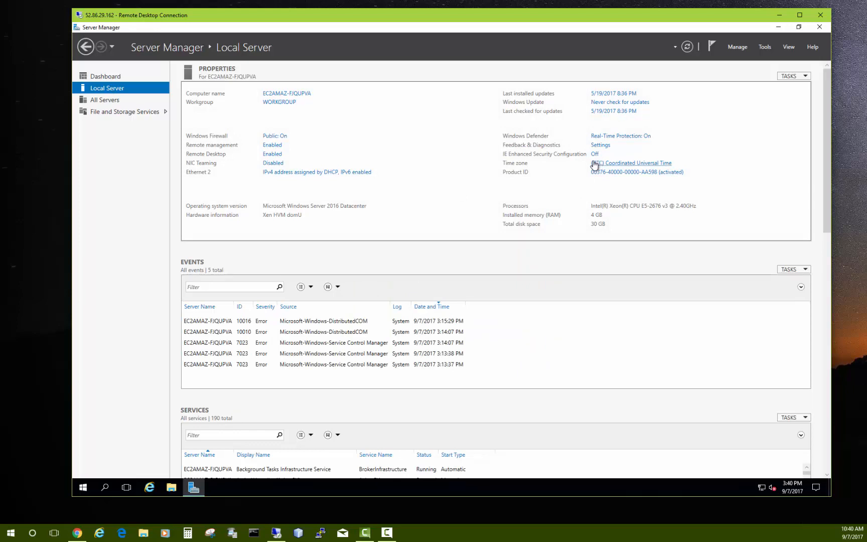
click(85, 48)
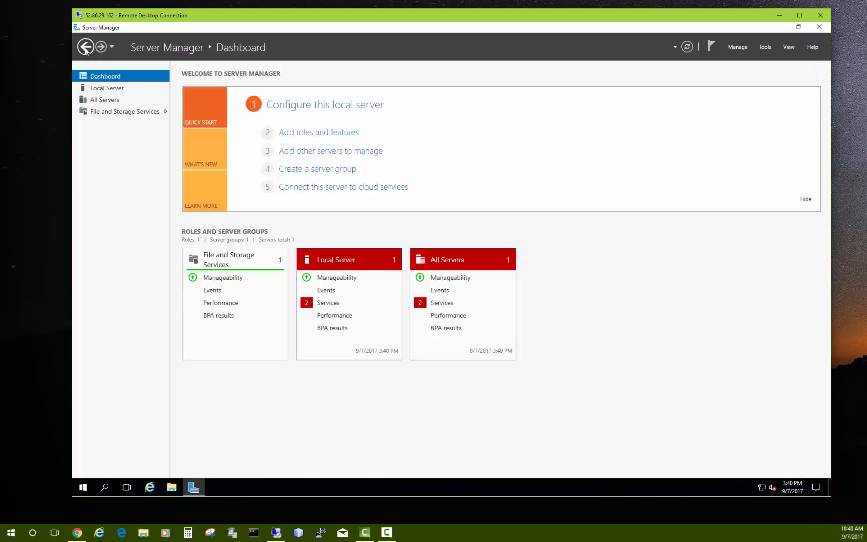
click(819, 28)
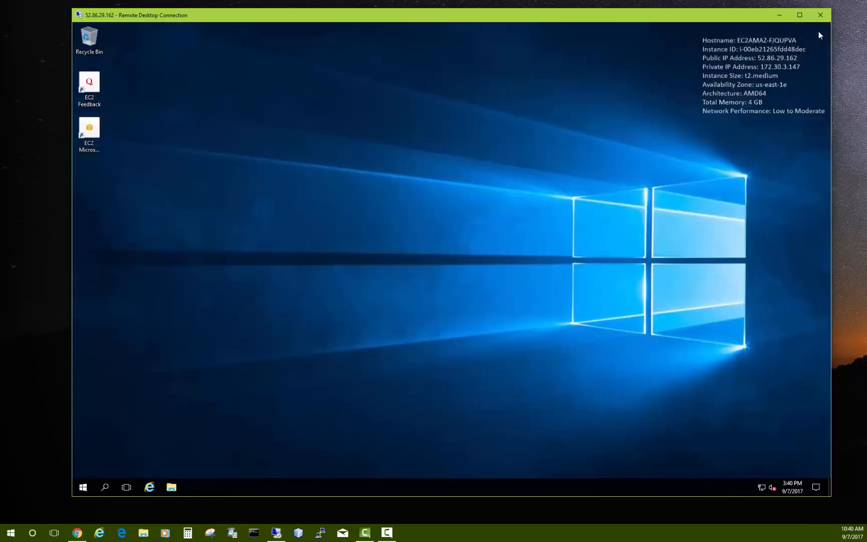
Launch Internet Explorer with recommended settings and bring up Internet Options' Security settings
click(150, 487)
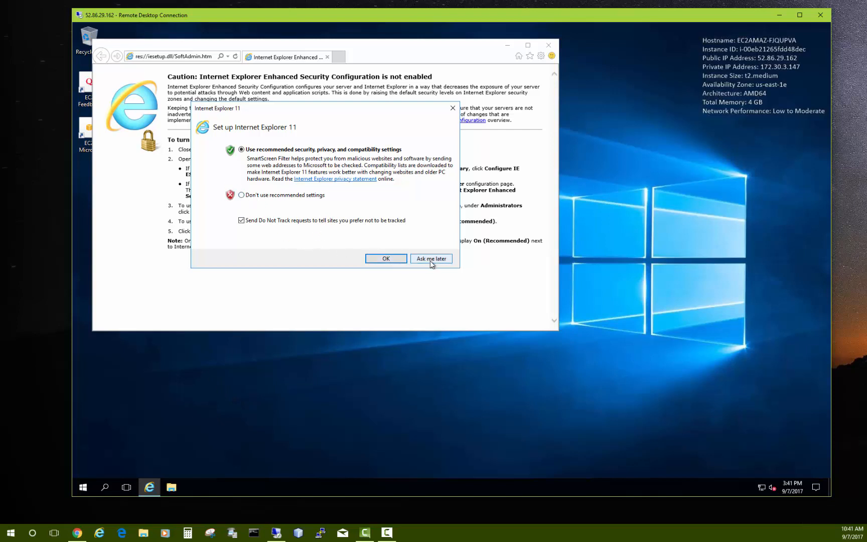
click(386, 259)
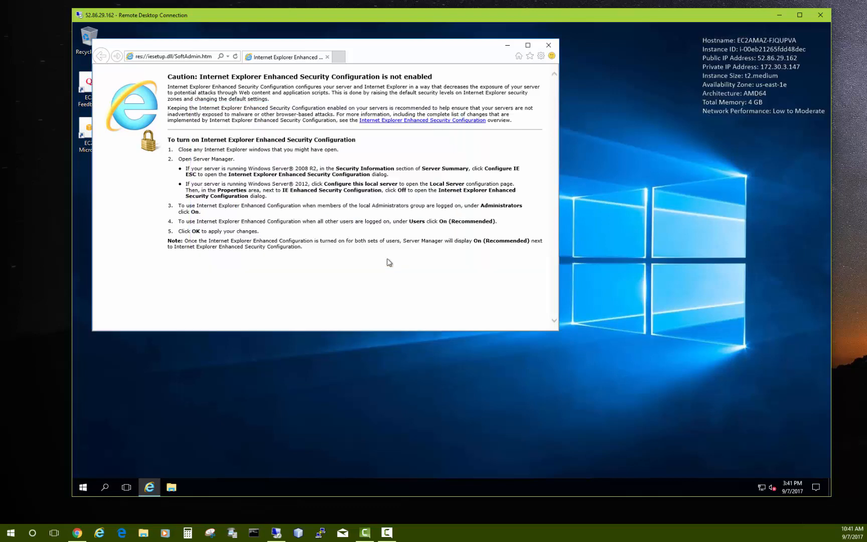
click(541, 57)
mouse_move(478, 93)
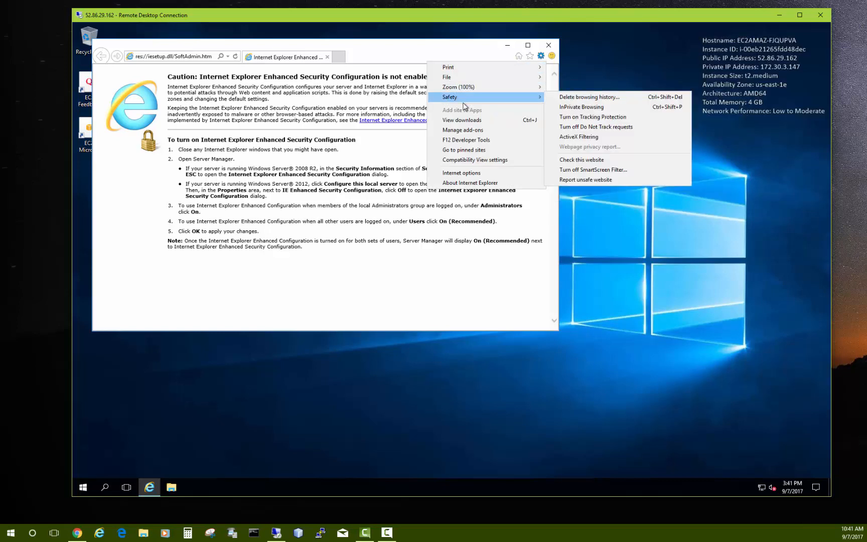
click(464, 173)
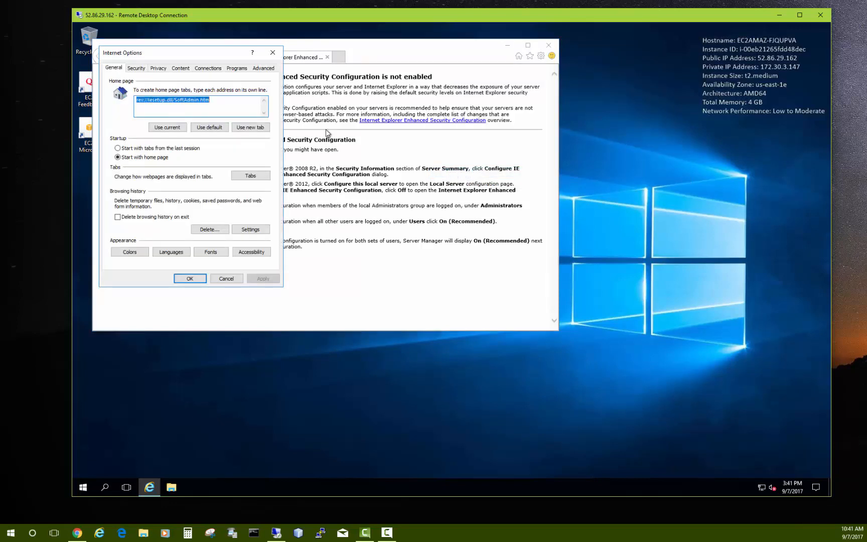
click(136, 69)
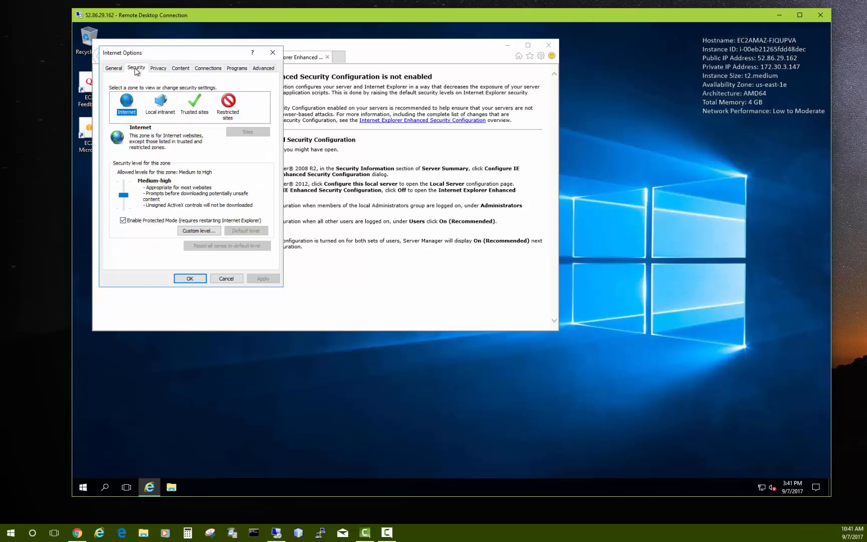
Turn off Protected Mode, set the Internet zone to Medium, confirm, and close the browser
click(122, 221)
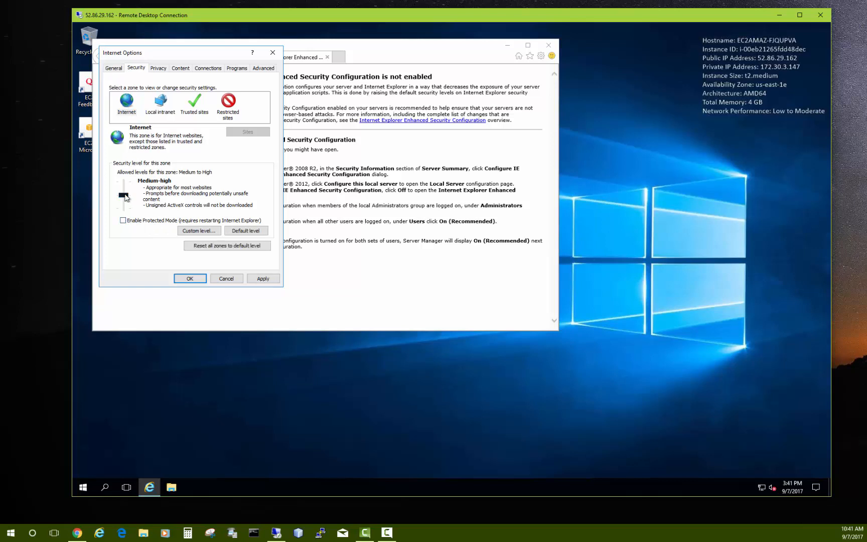
drag(126, 197, 129, 210)
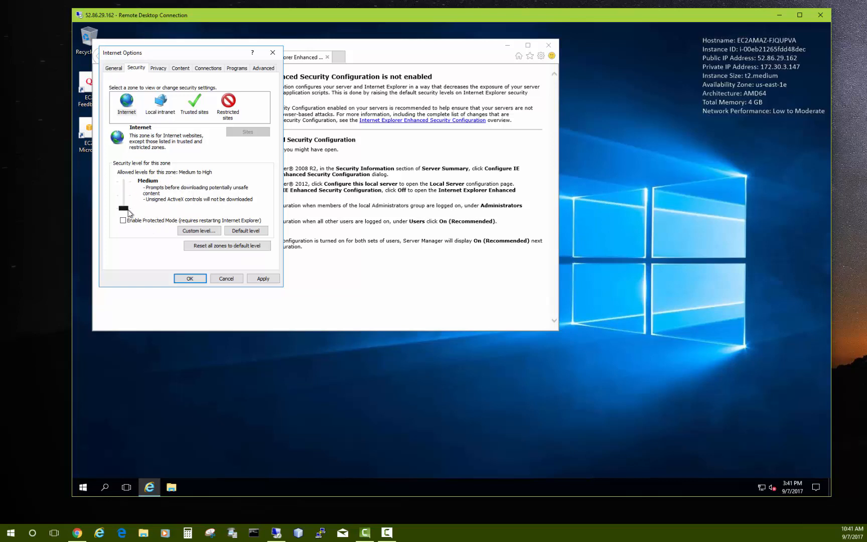
click(264, 279)
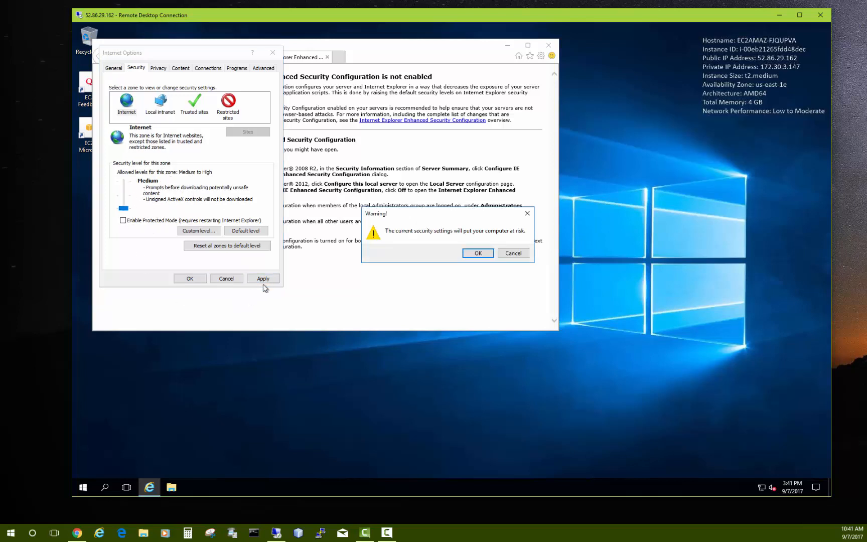
click(476, 253)
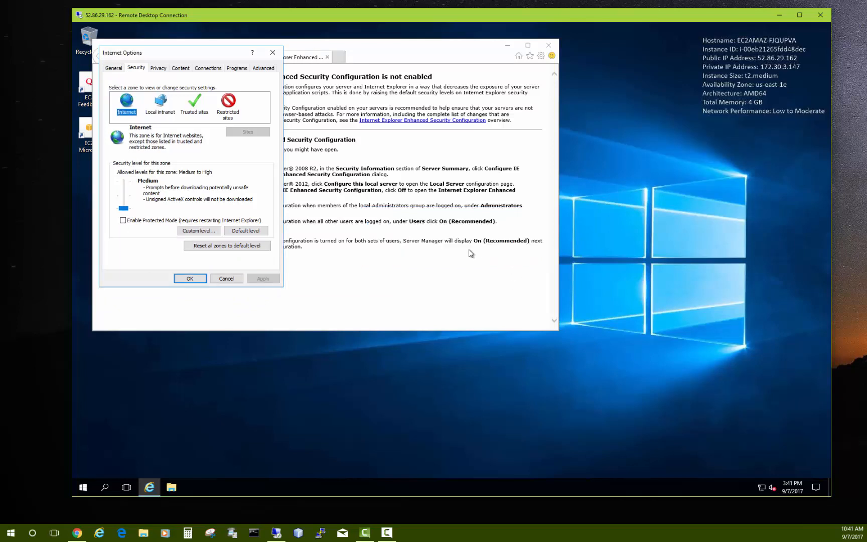
click(190, 279)
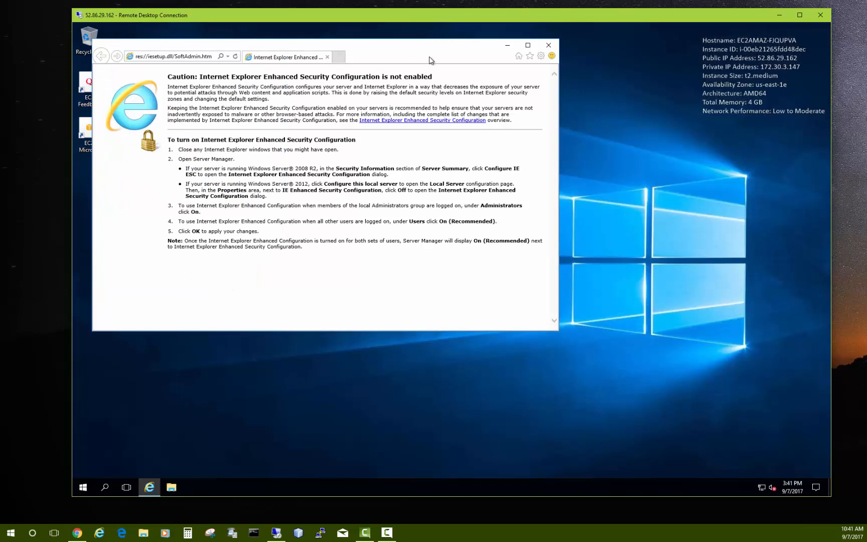
click(549, 45)
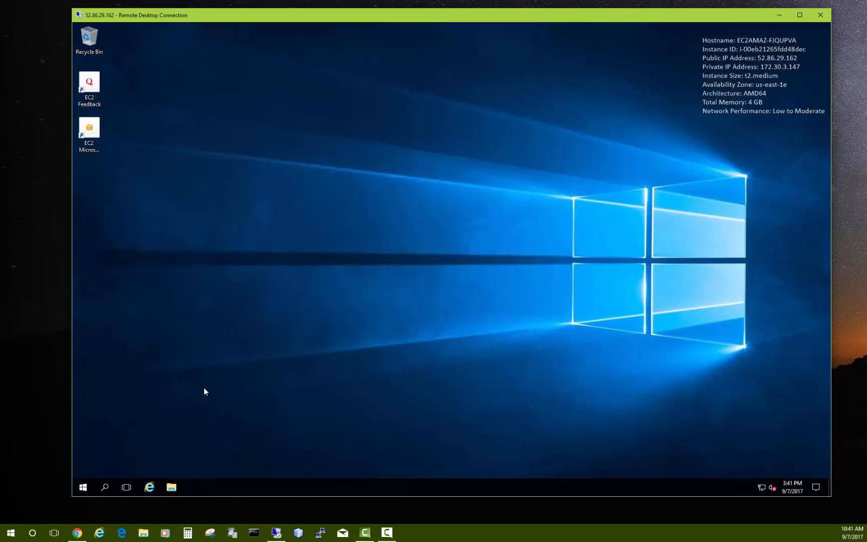
Reopen Internet Explorer, permanently dismiss the protected-mode notice, and load ninite.com in a maximized window
click(149, 486)
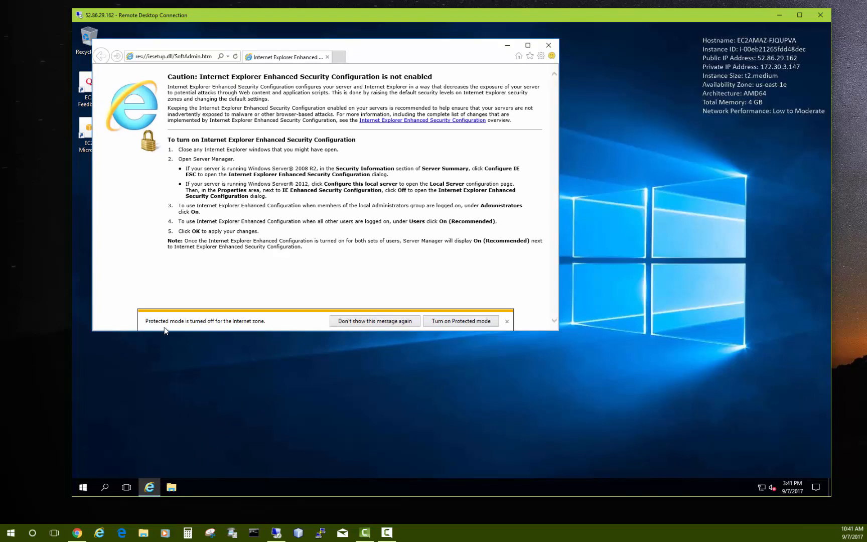
click(374, 320)
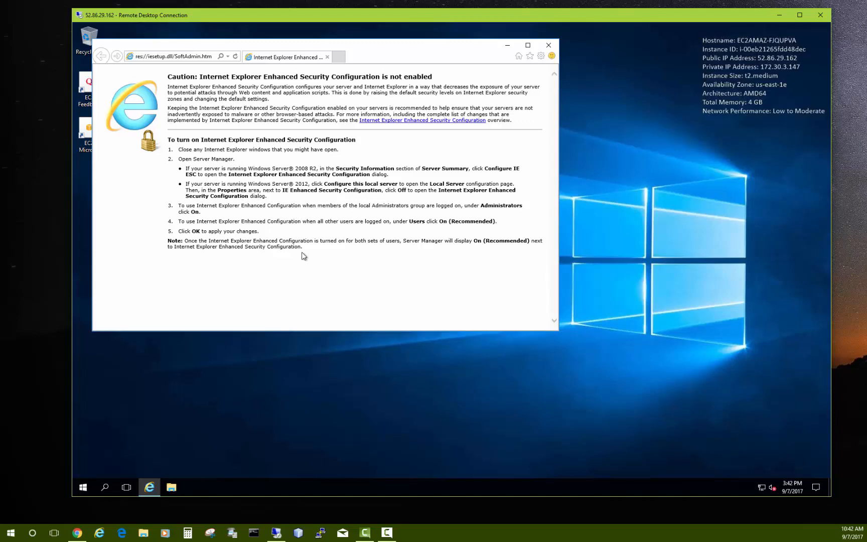
drag(390, 46, 484, 57)
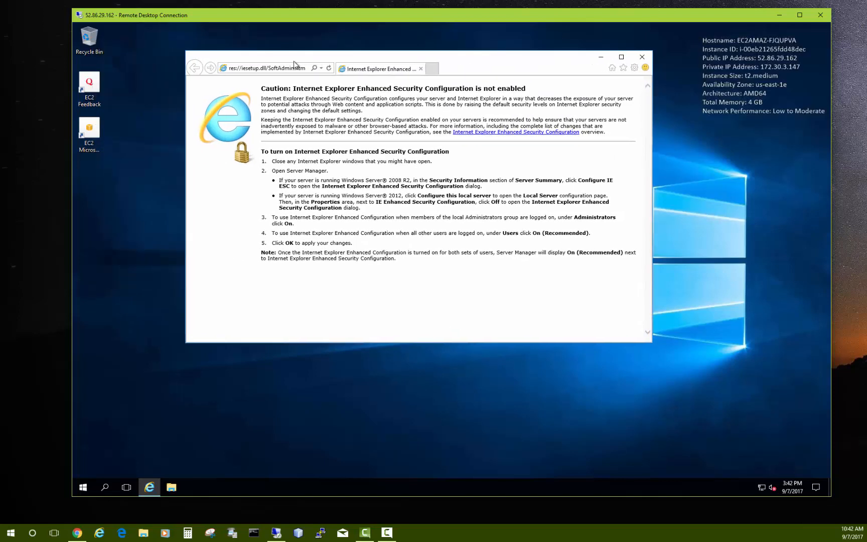
click(288, 70)
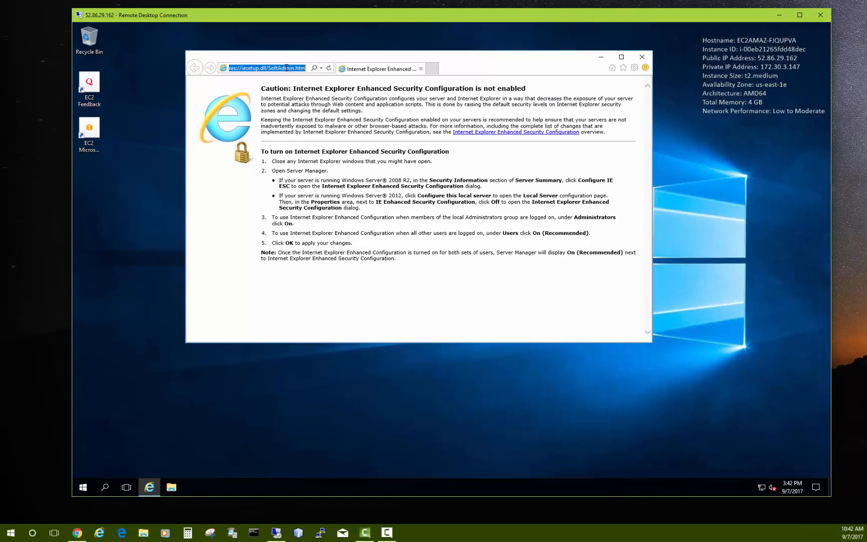
text(n)
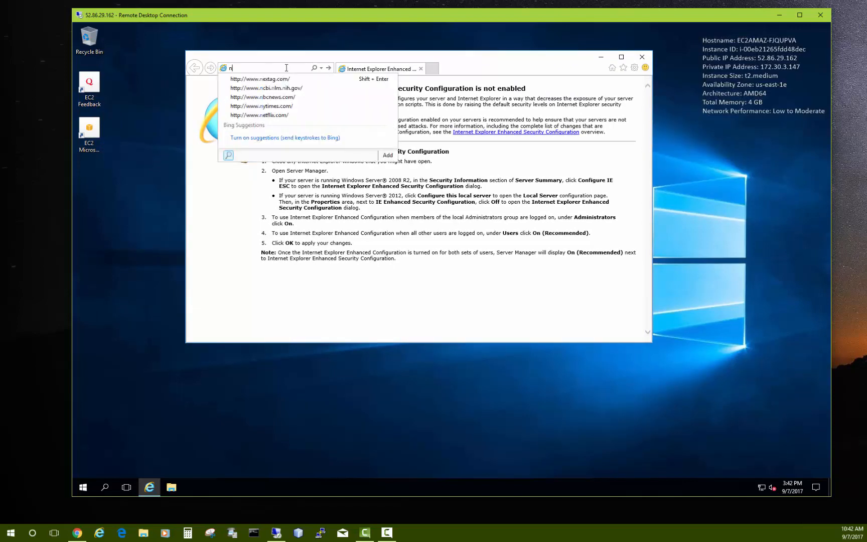
text(inite)
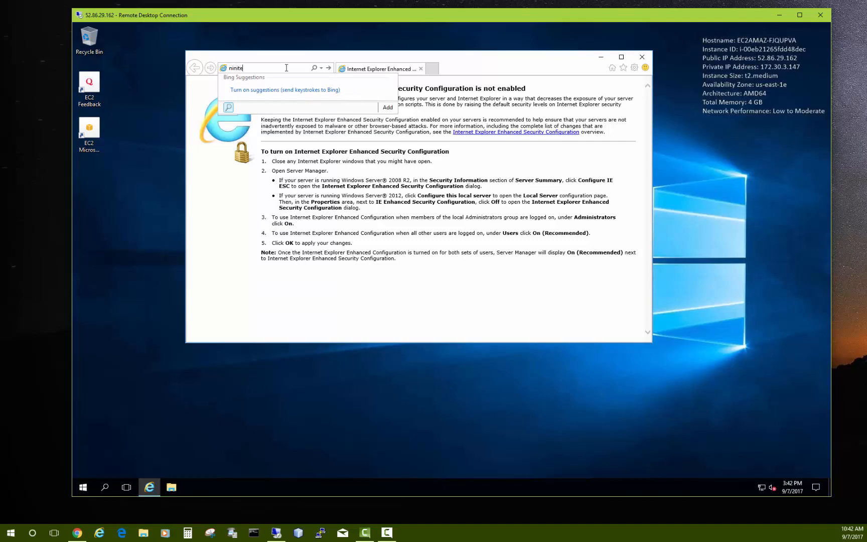
text(.com)
key(Return)
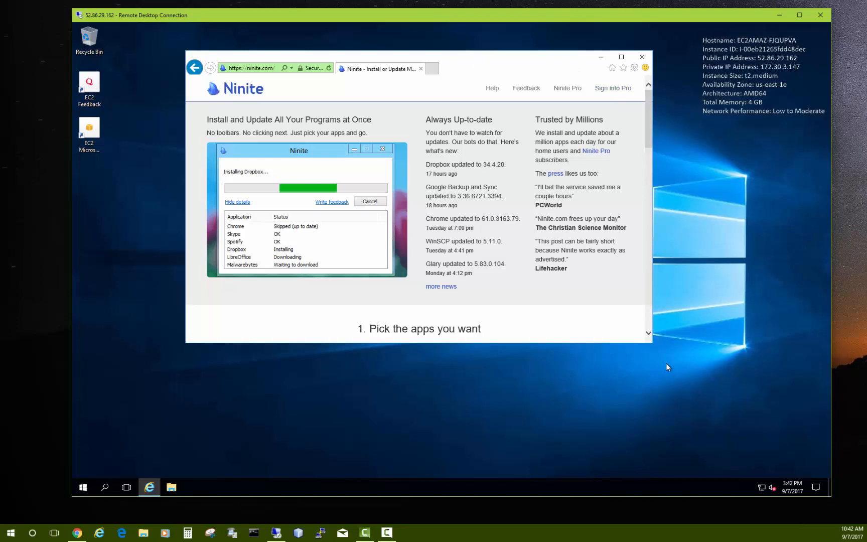
click(622, 56)
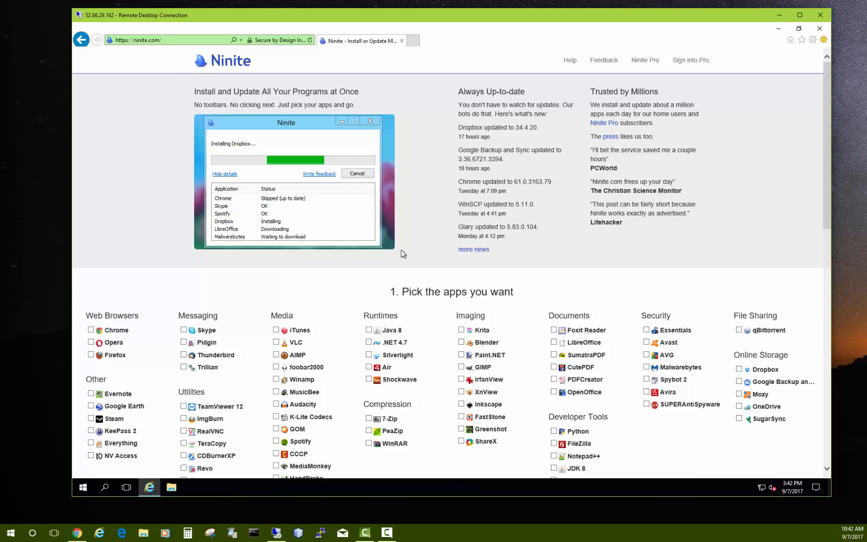
Tick Chrome, Java 8, 7-Zip, WinSCP, PuTTY and Notepad++ in Ninite's app list
scroll(401, 250, down, 3)
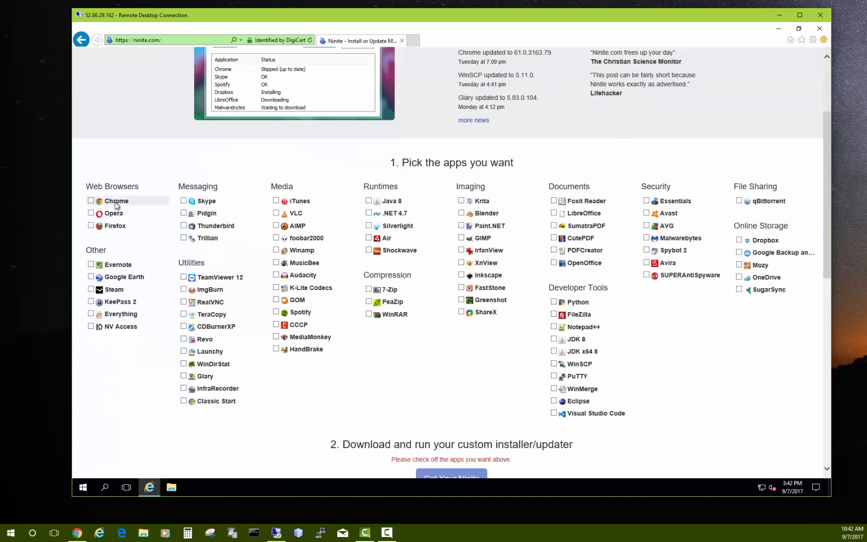
click(91, 201)
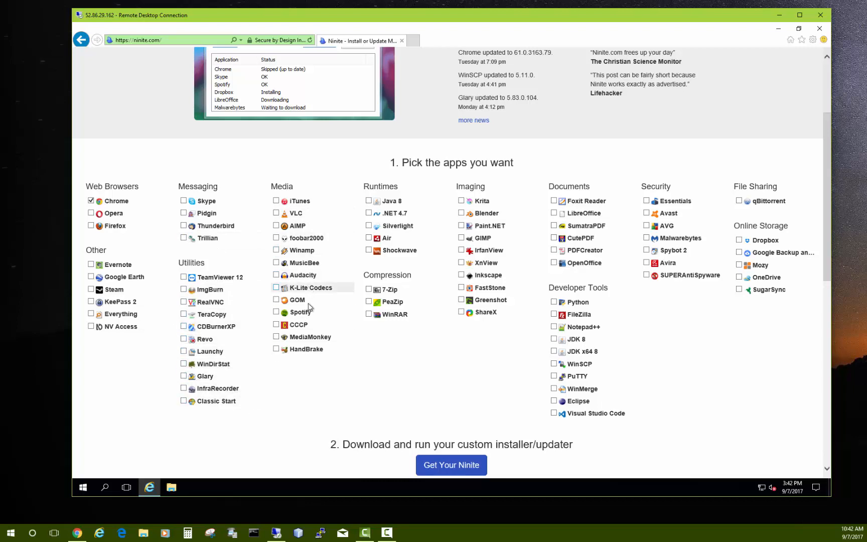
click(369, 201)
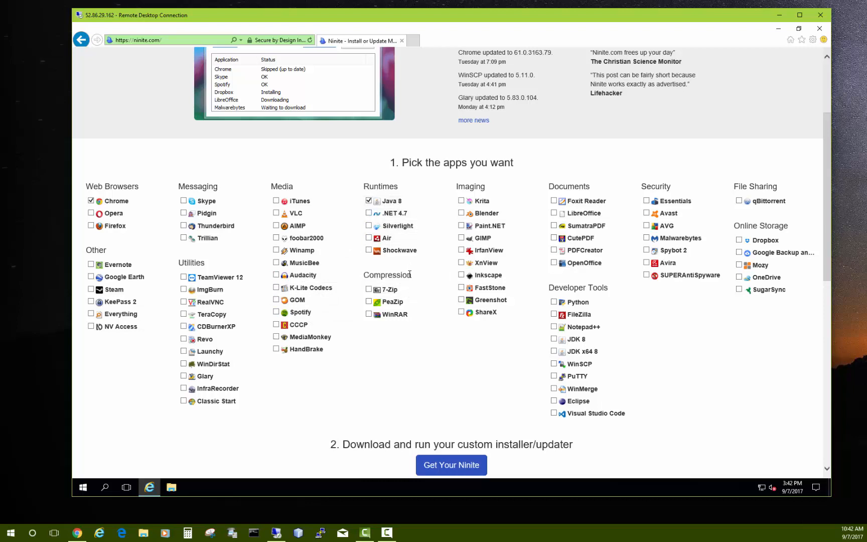
click(387, 292)
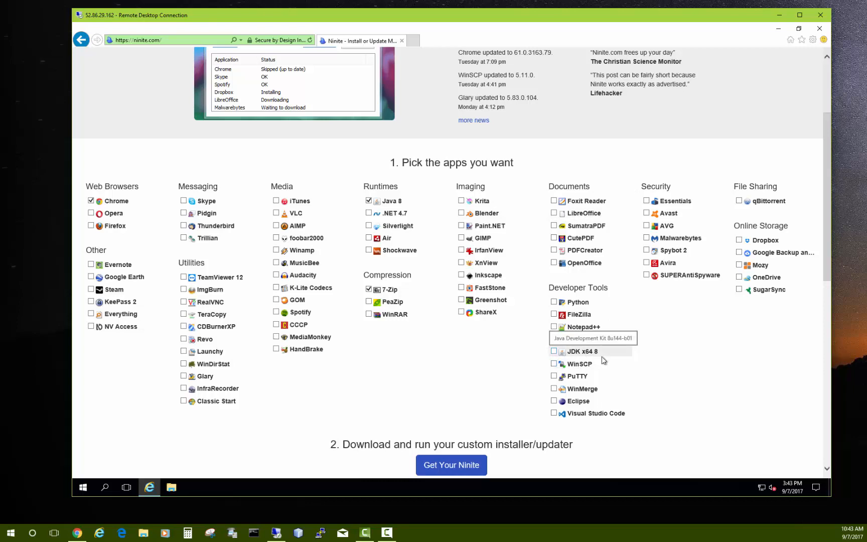
click(554, 364)
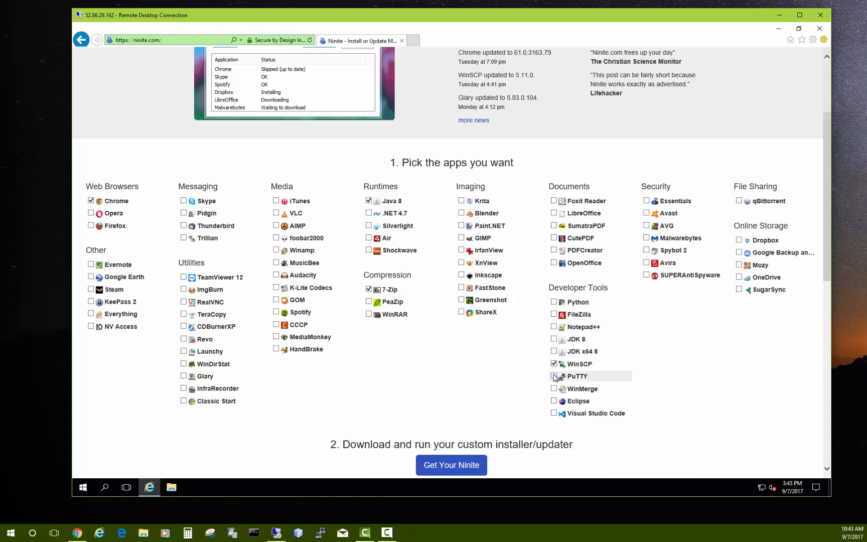
click(555, 376)
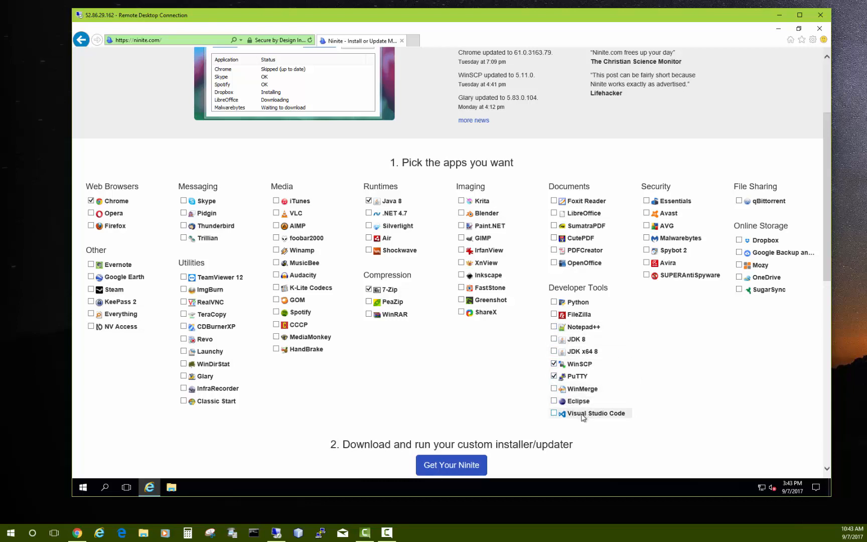
click(554, 328)
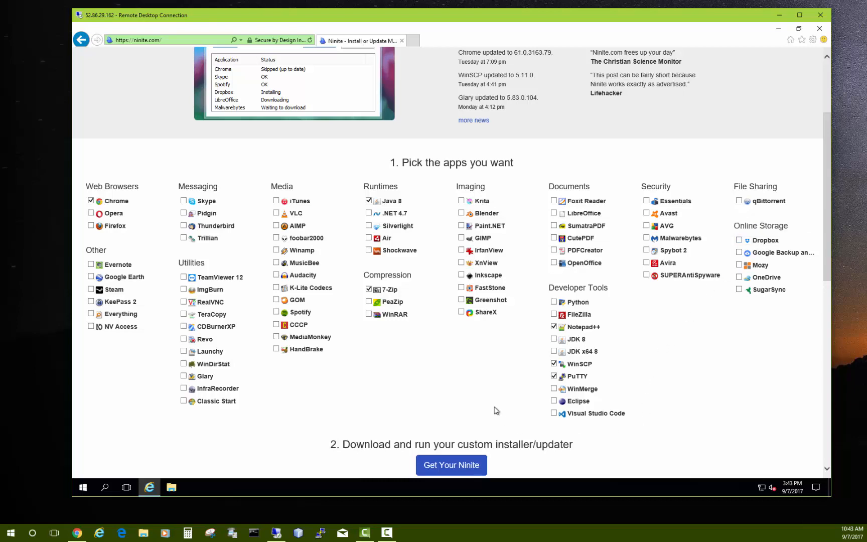
Download and run the Ninite custom installer, then close it when it reports Finished
click(454, 467)
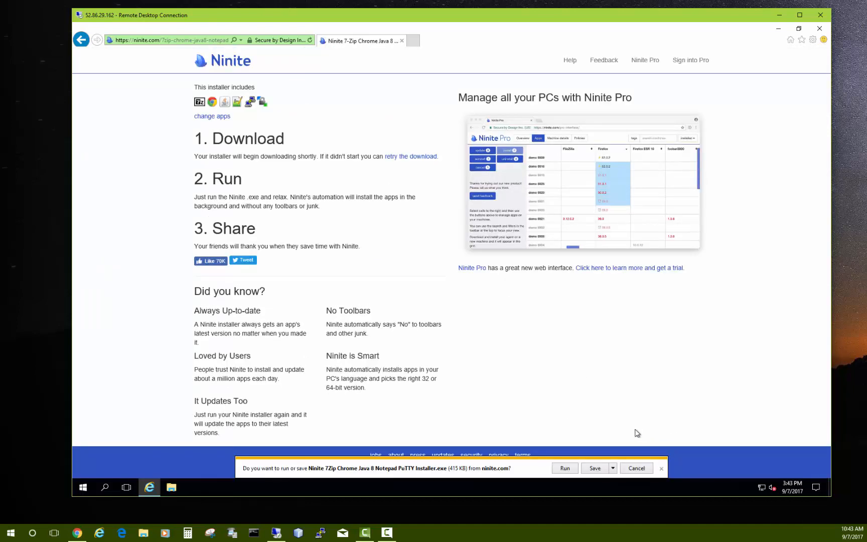
click(564, 469)
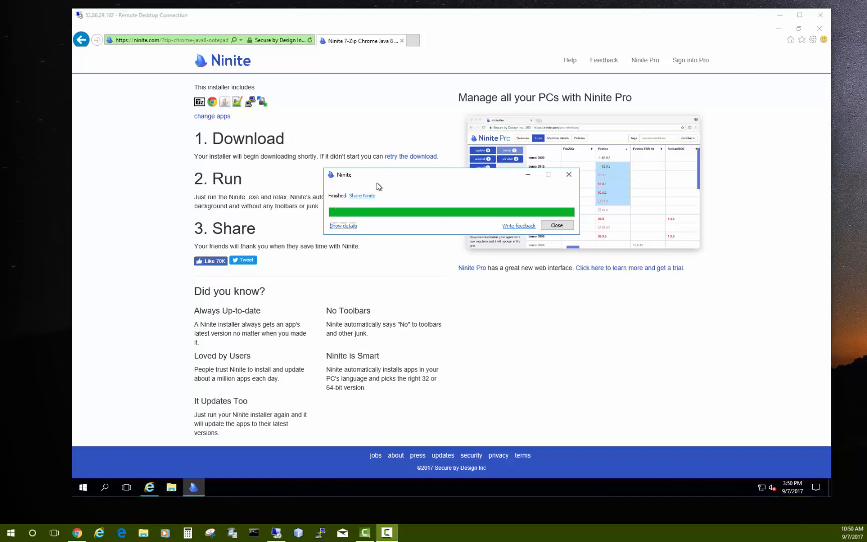
click(556, 226)
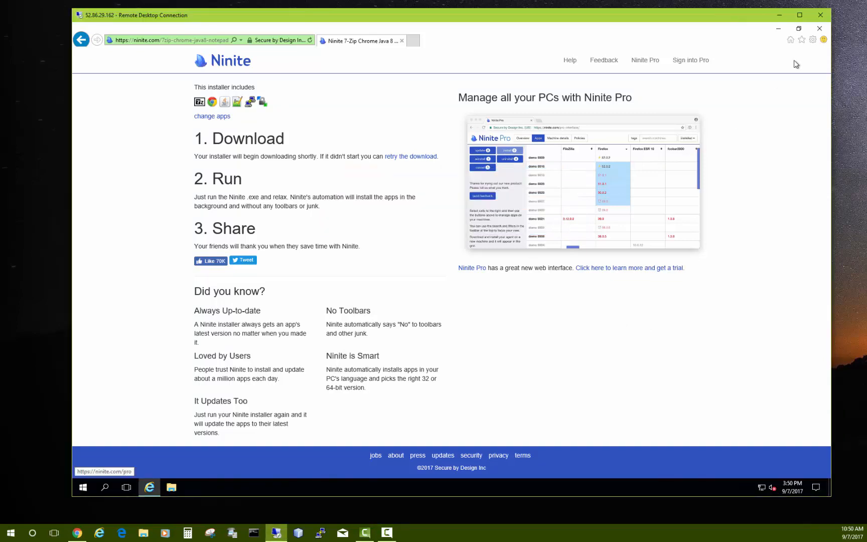
Close Internet Explorer, open a widened Chrome window, and search for 'jdk netbeans bundle'
click(820, 33)
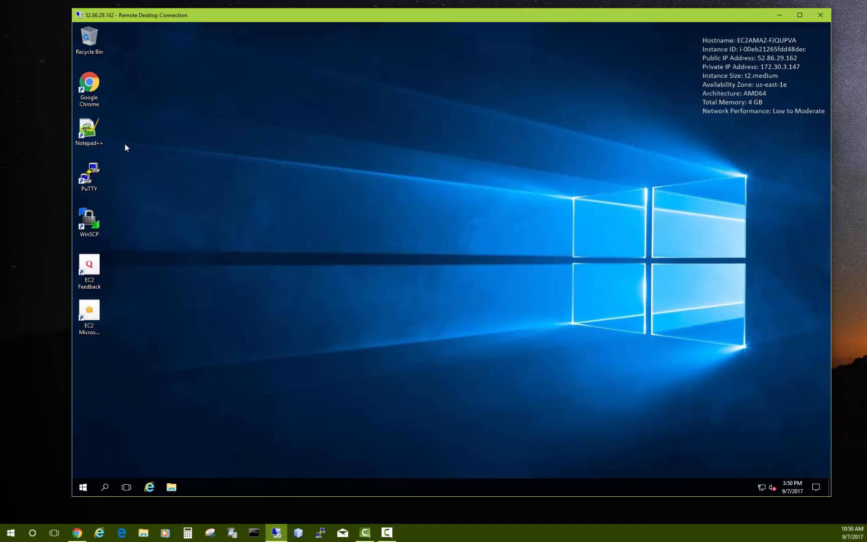
double_click(93, 93)
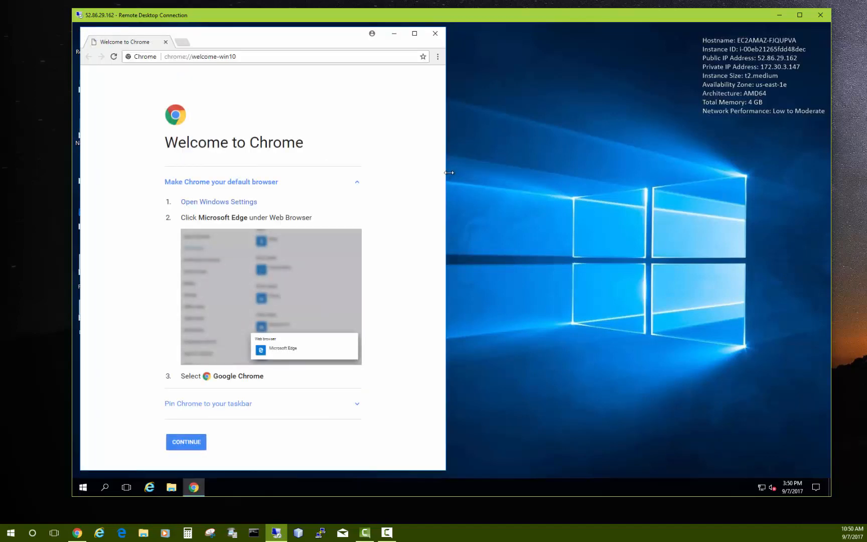
drag(445, 172, 704, 177)
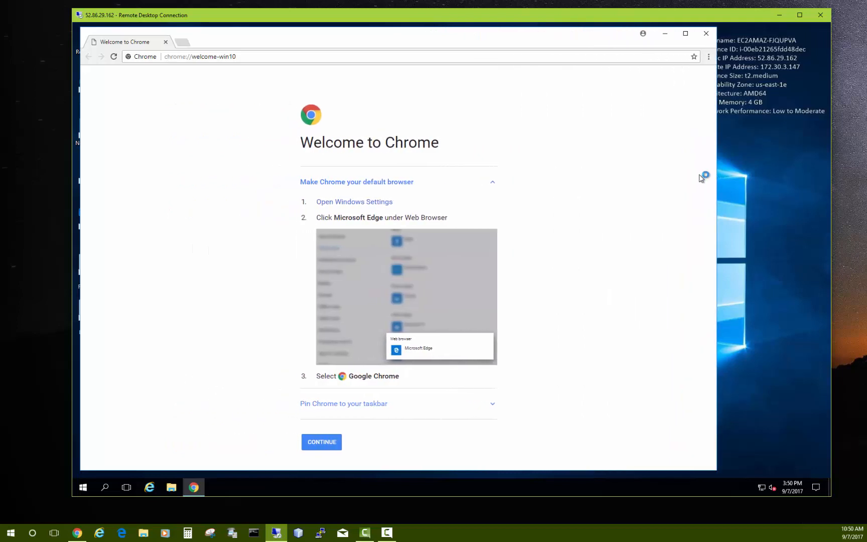
click(237, 56)
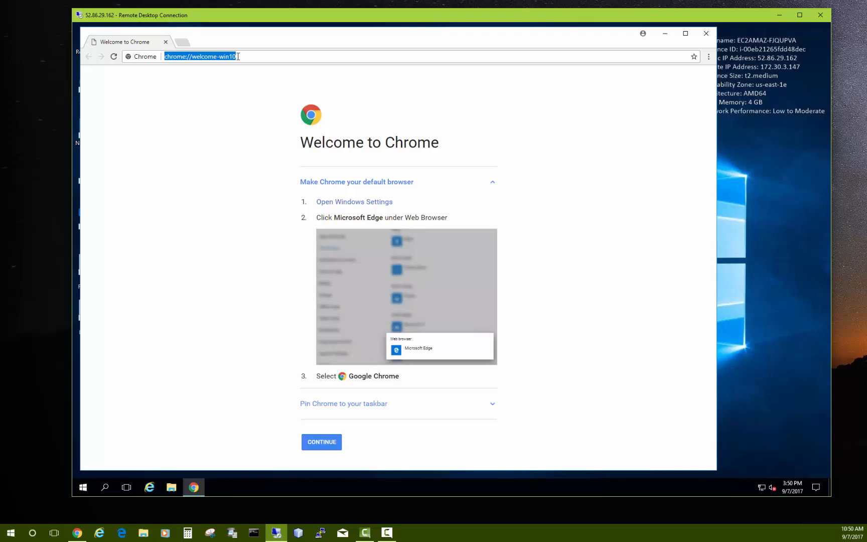
text(jdk)
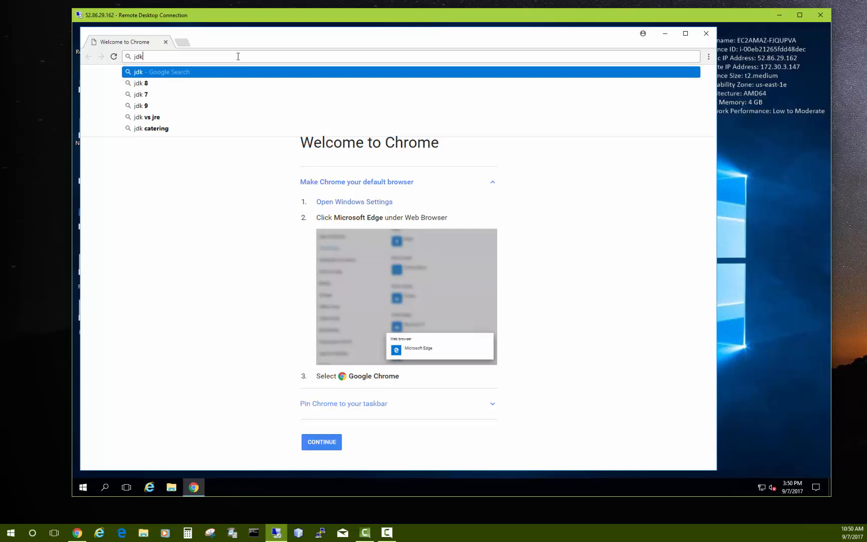
text( ne)
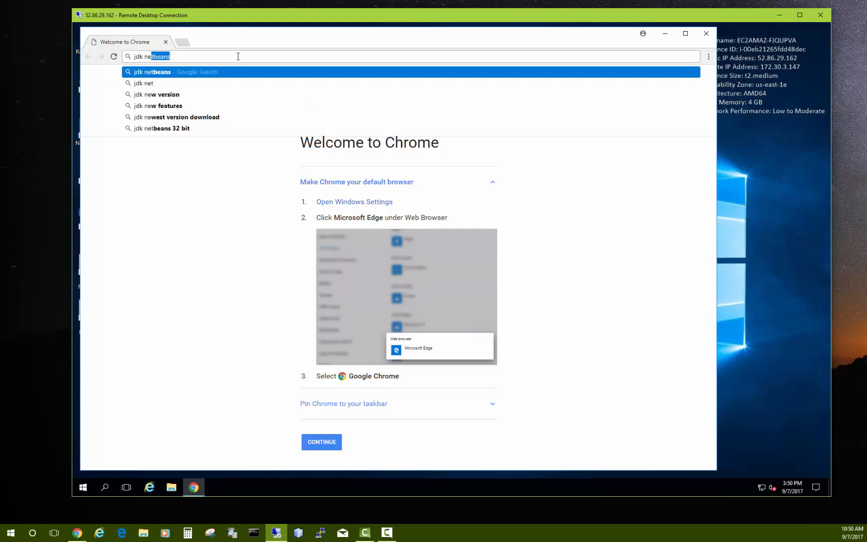
text(tbeans bundle)
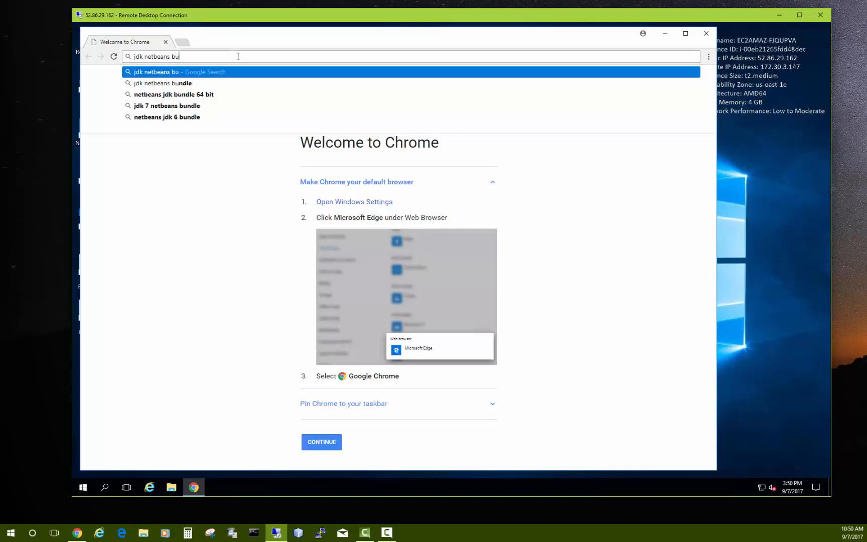
key(Return)
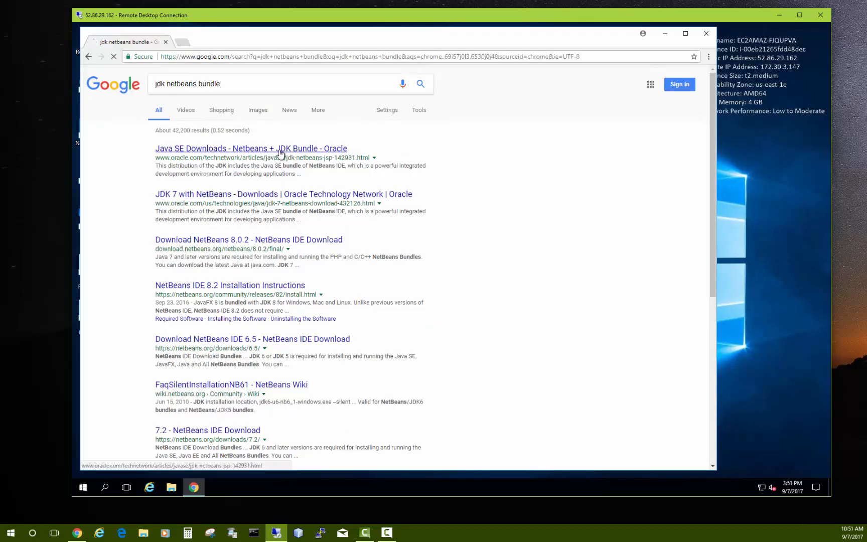
On Oracle's JDK 8u141 with NetBeans 8.2 page, accept the license and download jdk-8u141-nb-8_2-windows-x64.exe
click(280, 150)
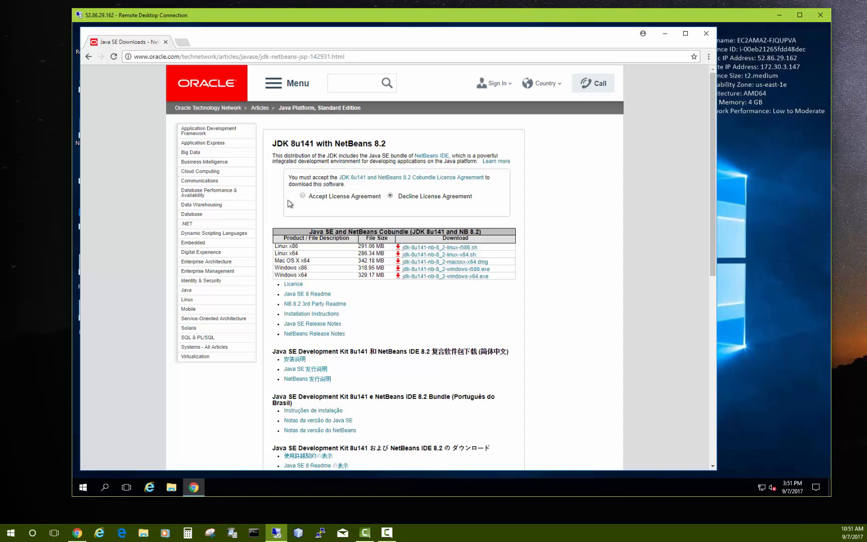
click(303, 196)
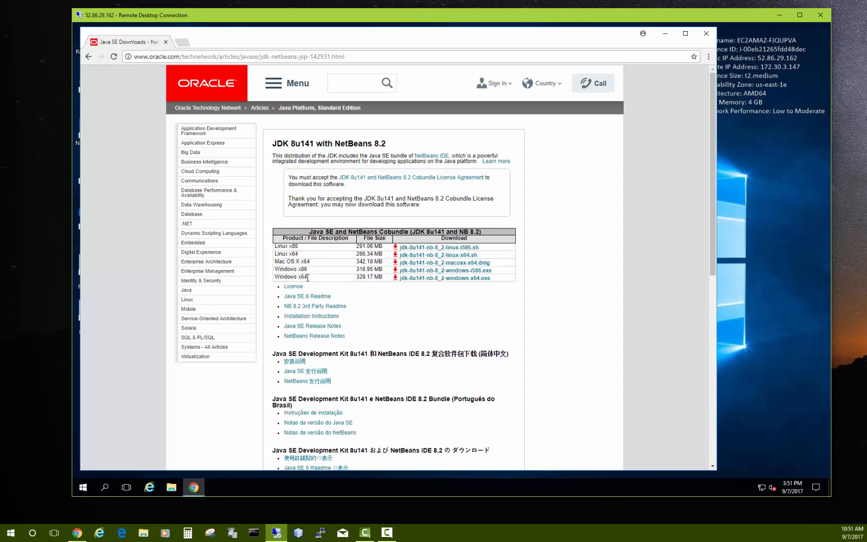
click(417, 279)
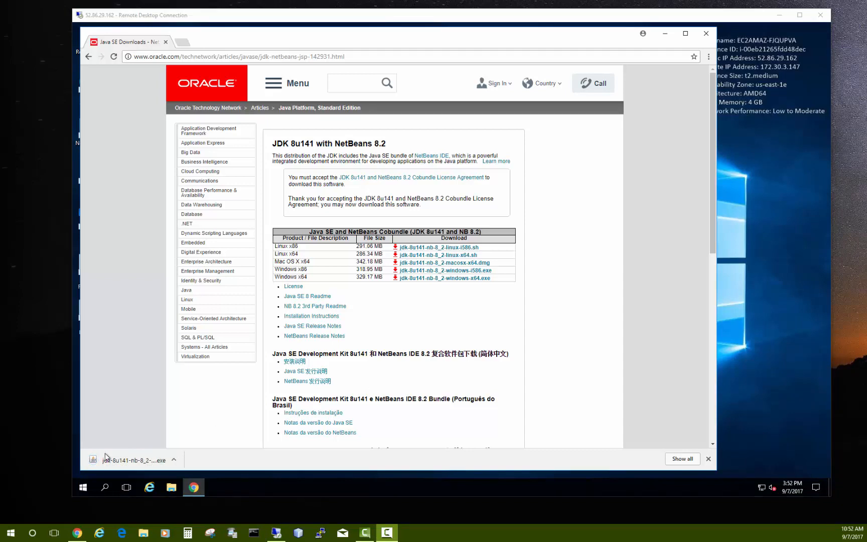
Show the downloaded jdk exe in its Downloads folder and run it past the security warning
click(168, 463)
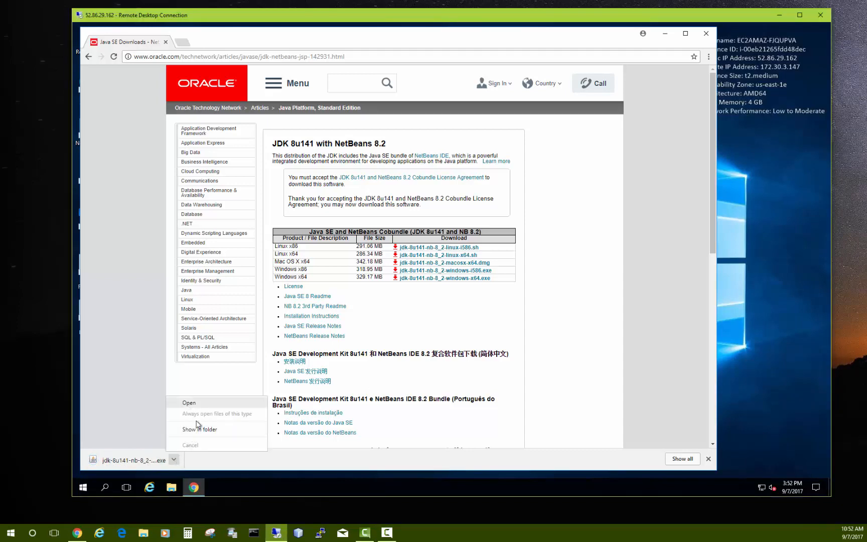
click(206, 431)
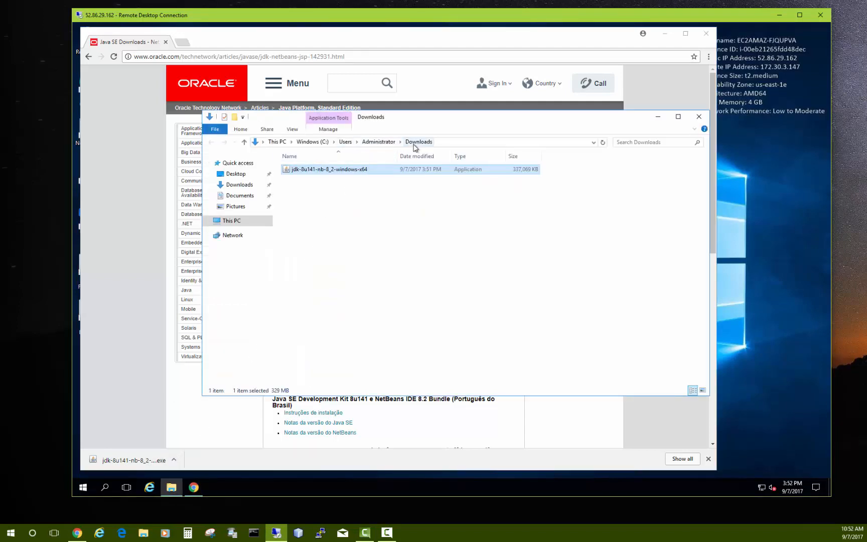
double_click(334, 170)
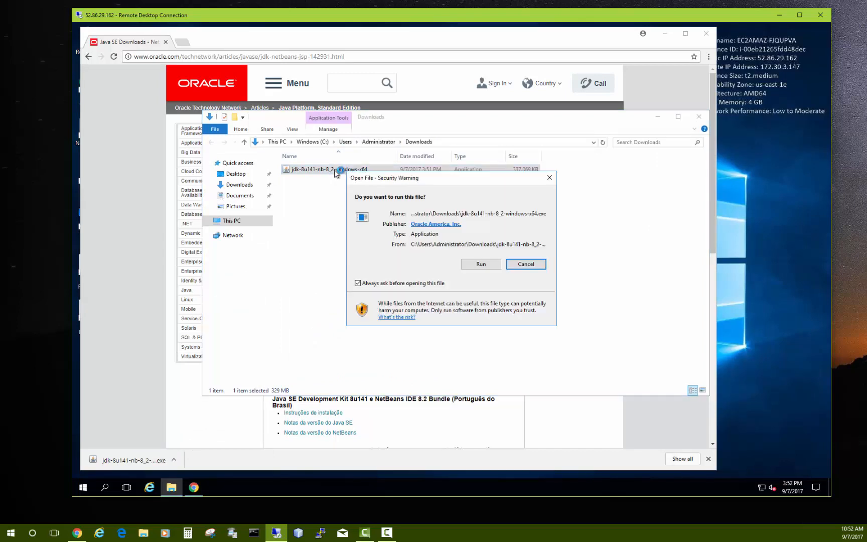
click(480, 264)
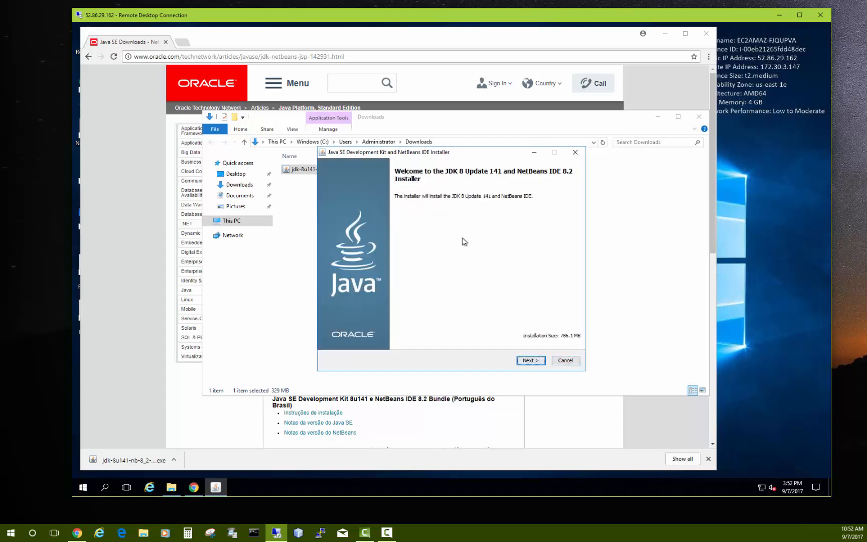
Install JDK and NetBeans 8.2 in the default folders with automatic plugin update checks turned off
click(530, 361)
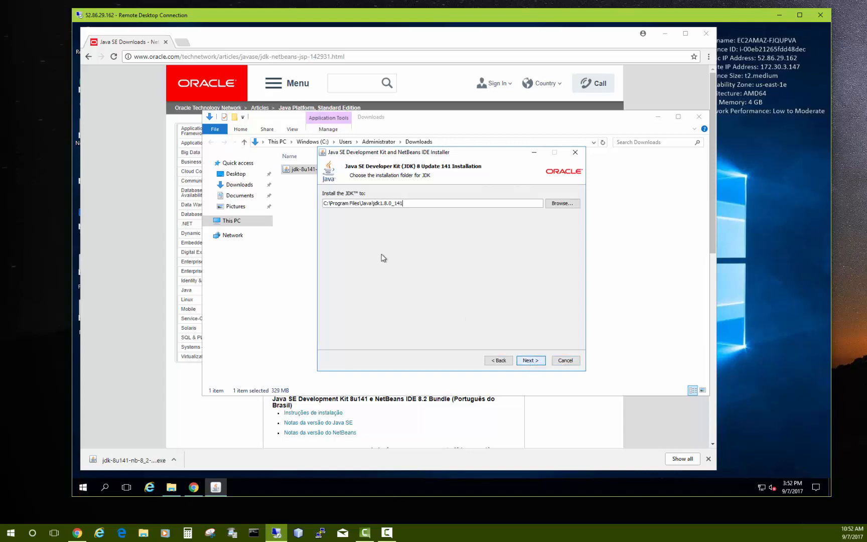
click(530, 361)
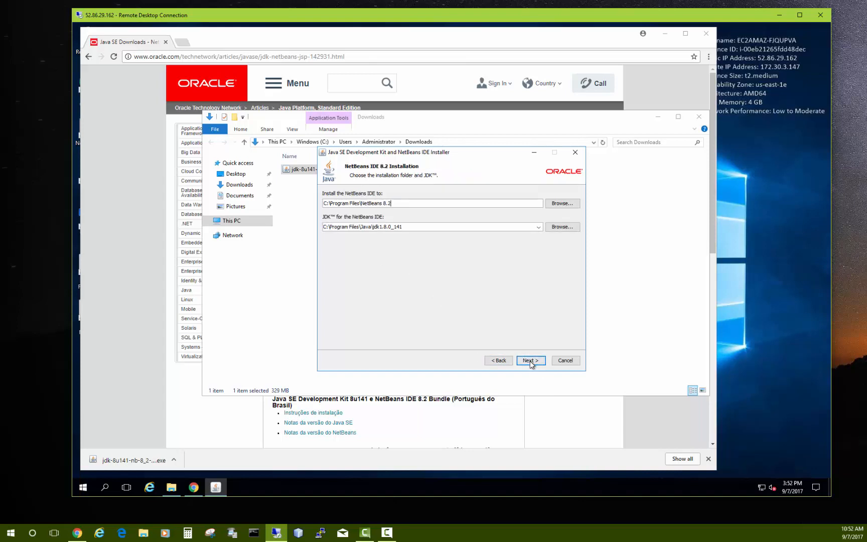
click(530, 361)
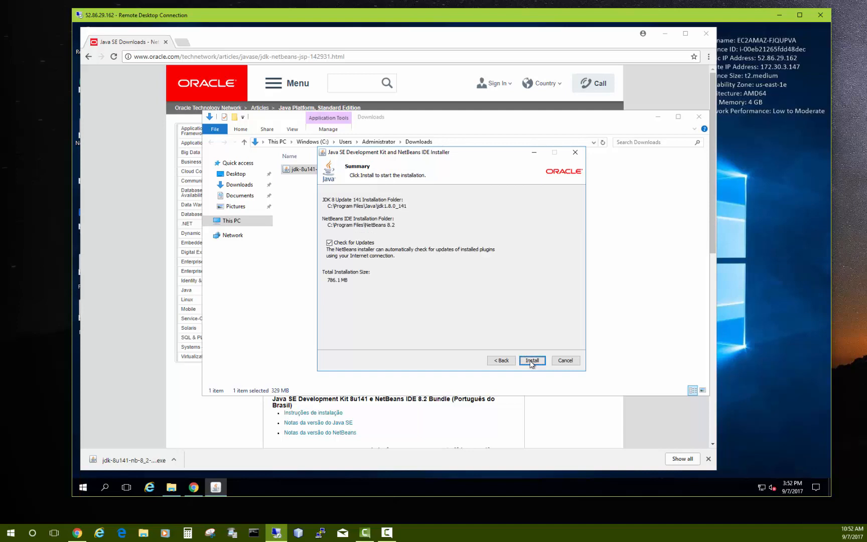
click(330, 243)
click(532, 361)
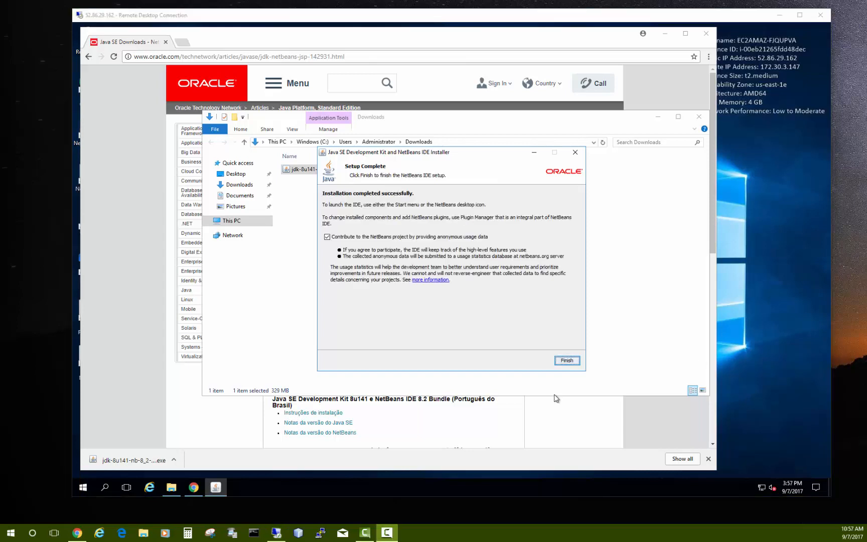
Finish setup without contributing anonymous usage data and close the Downloads folder window
click(462, 156)
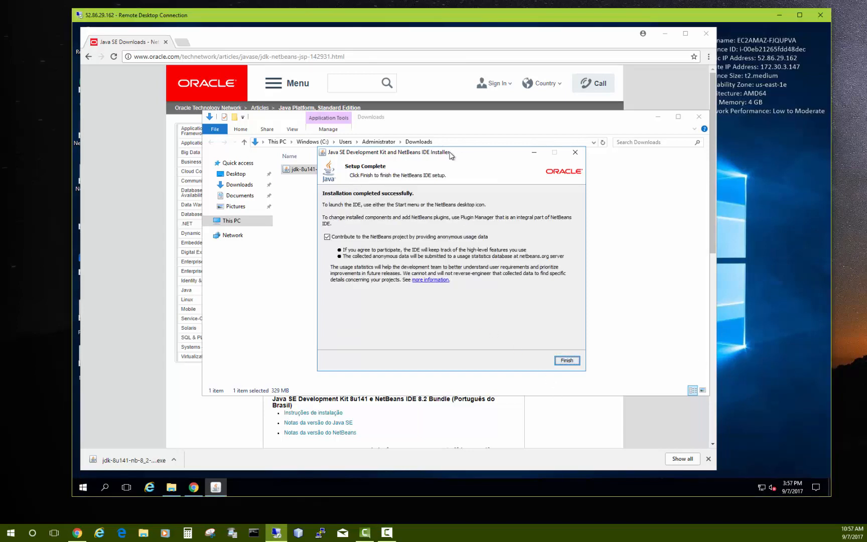
click(327, 237)
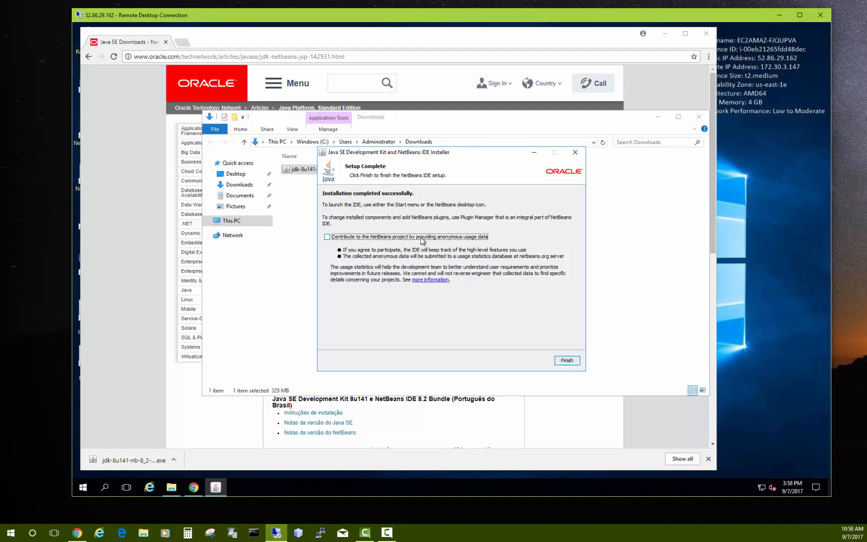
click(567, 360)
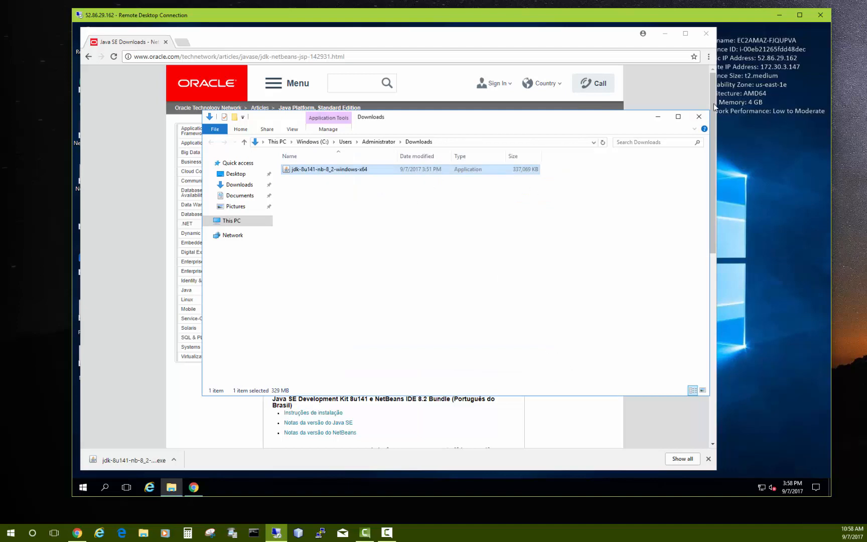
click(698, 120)
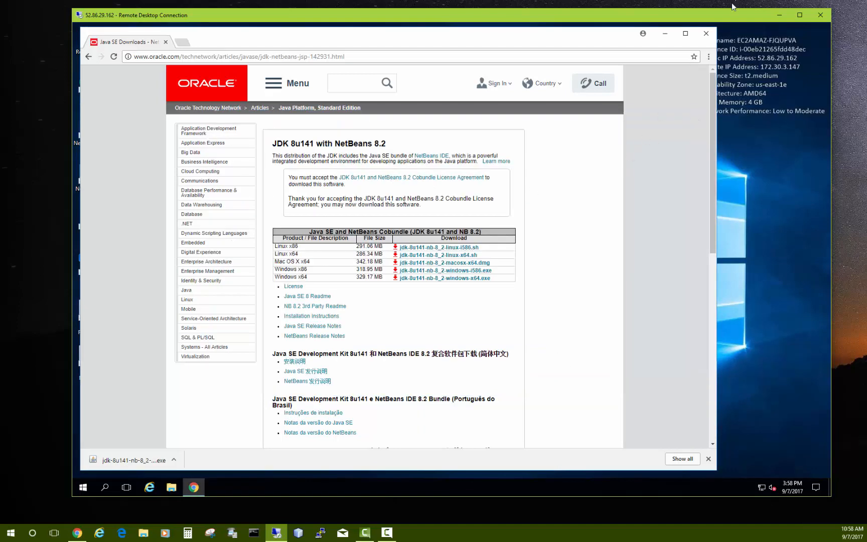
Close Chrome and open Command Prompt through a Windows search for 'com'
click(706, 34)
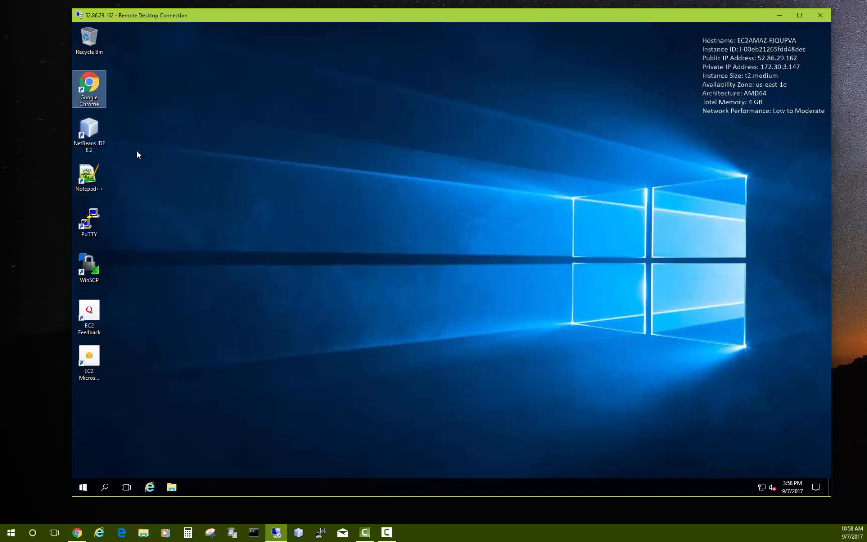
click(105, 487)
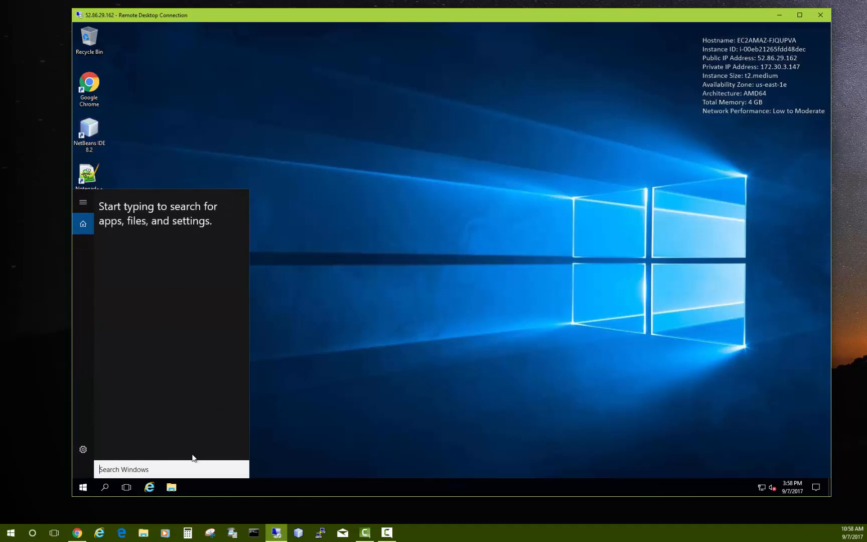
text(com)
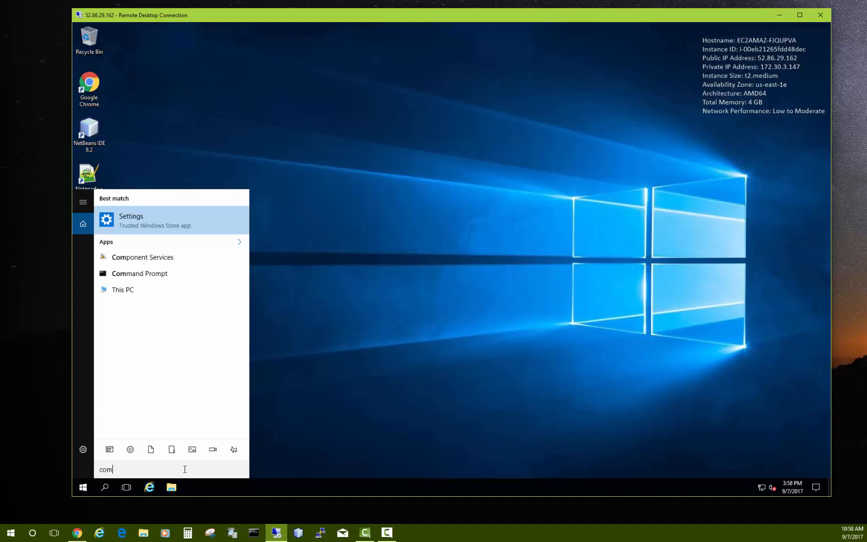
click(156, 272)
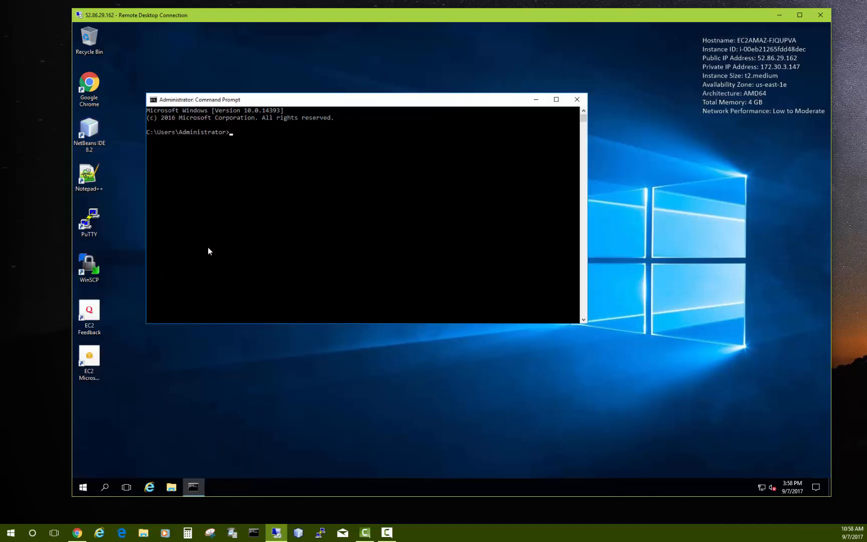
Run java -version (1.8.0_144) and javac -version (not recognized), then close Command Prompt
text(java -version)
key(Return)
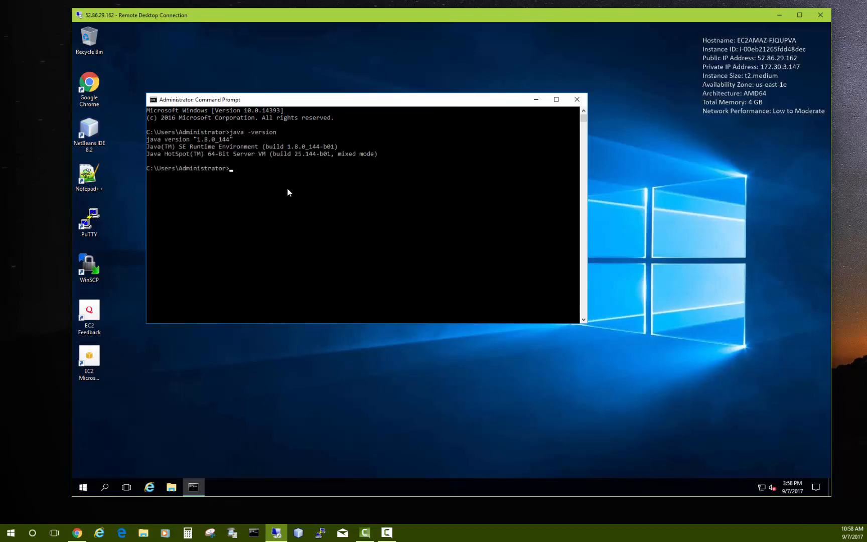
text(java)
key(BackSpace)
text(c -version)
key(Return)
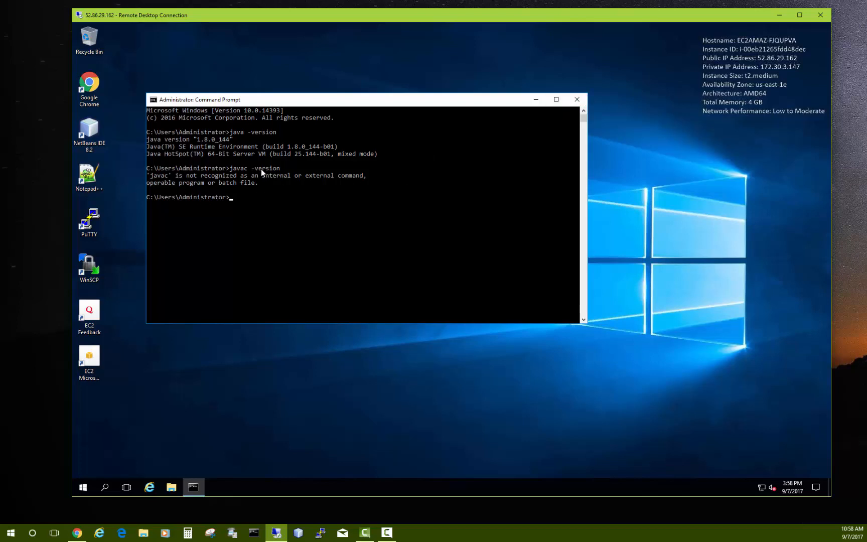
click(576, 101)
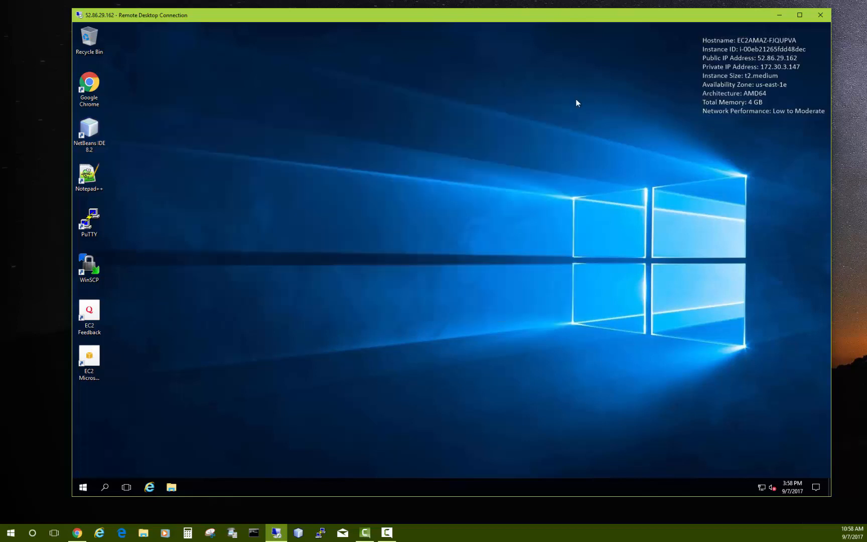
Start NetBeans IDE 8.2, untick Show On Startup, close the Start Page, and narrow the projects panel
double_click(91, 131)
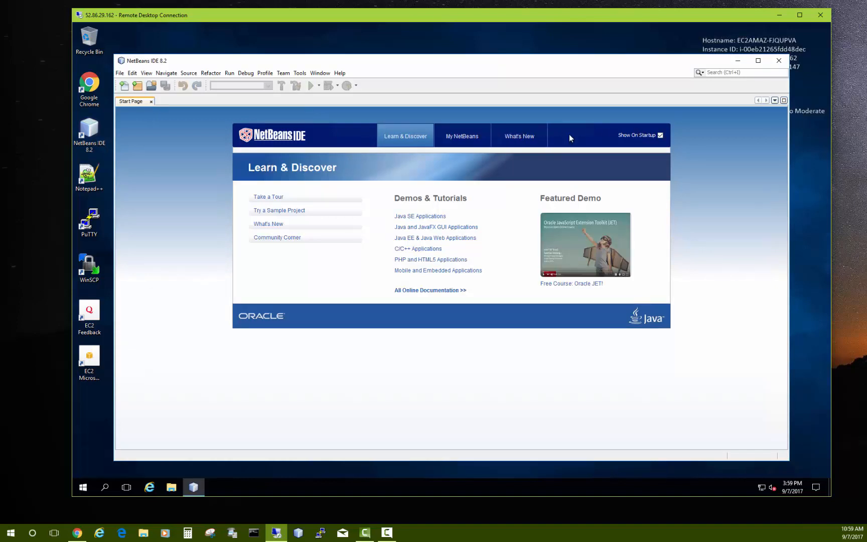
click(660, 136)
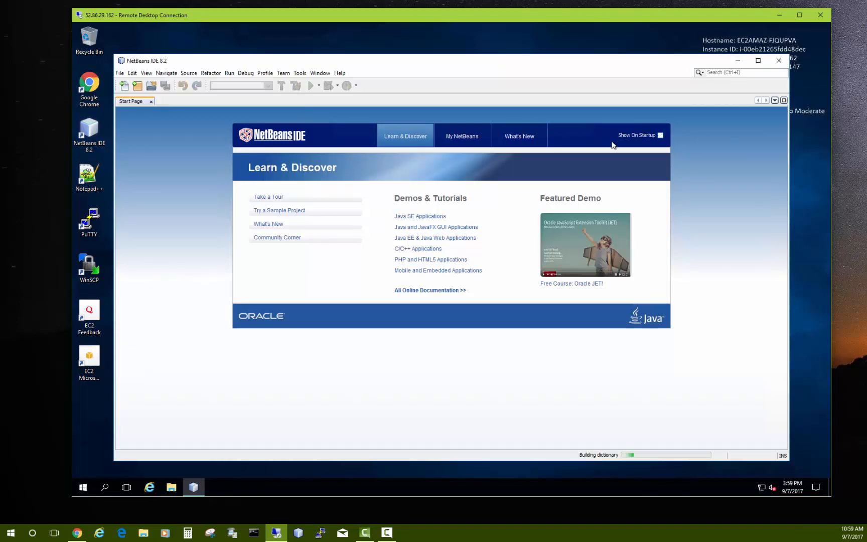
click(151, 101)
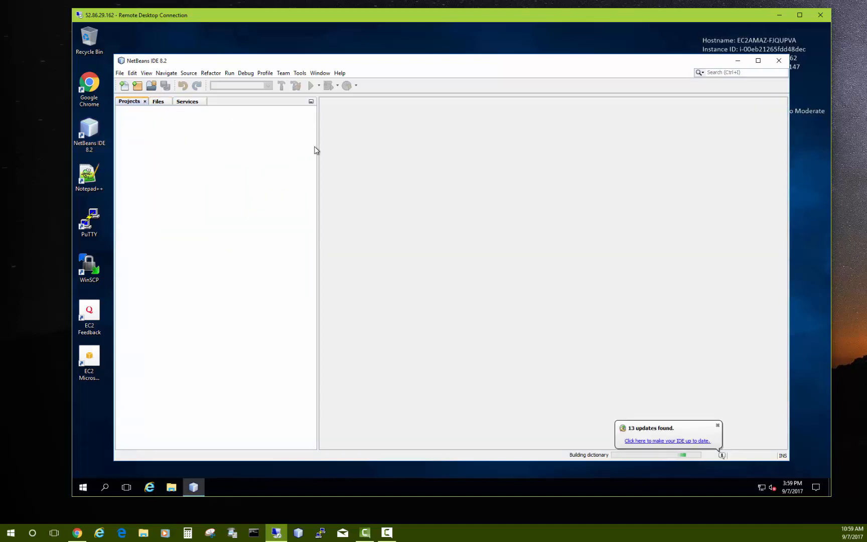
drag(316, 150, 258, 145)
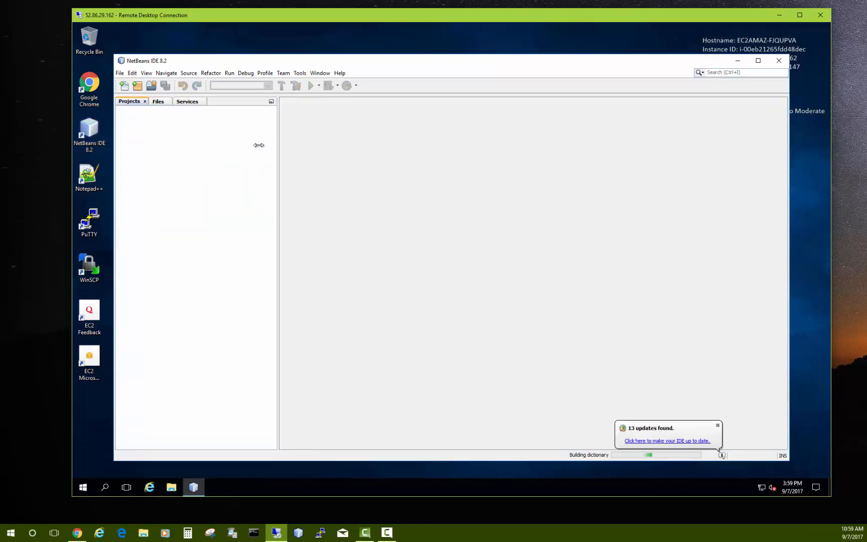
Create a Java Application project named JavaApplication1 in the NetBeans New Project wizard
click(120, 74)
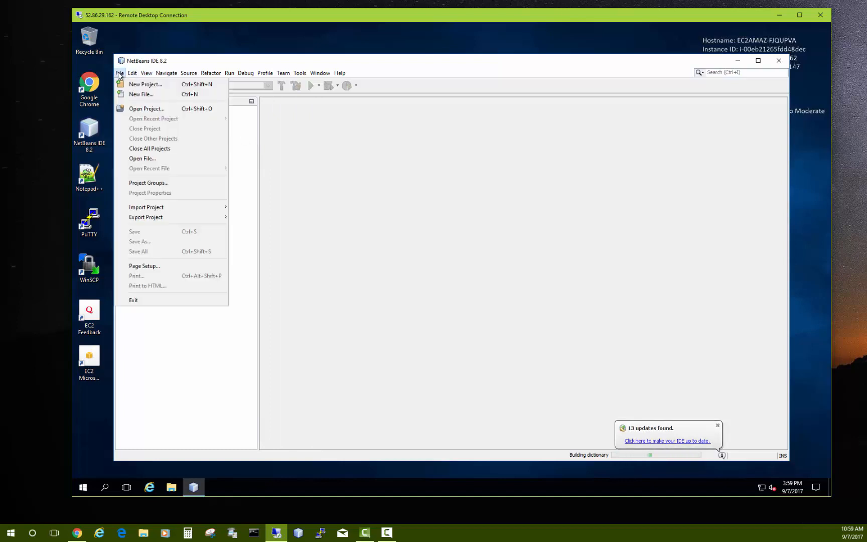
click(147, 87)
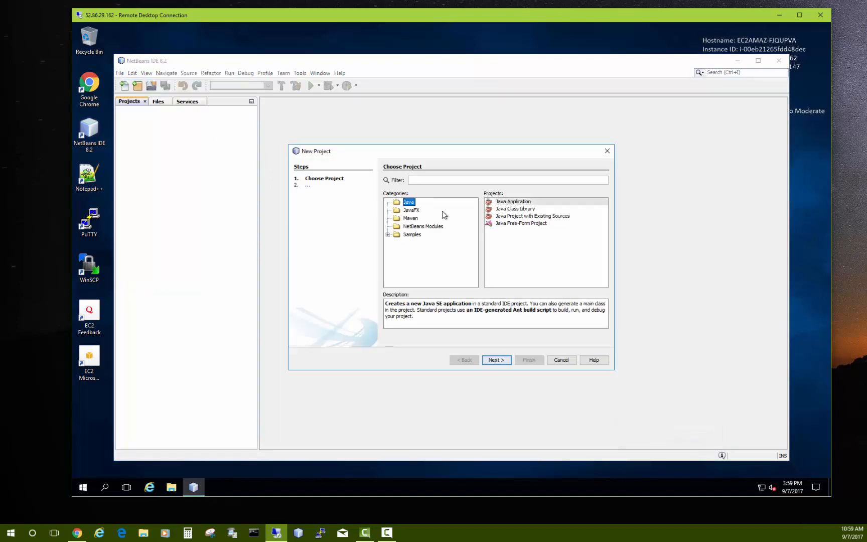
click(411, 218)
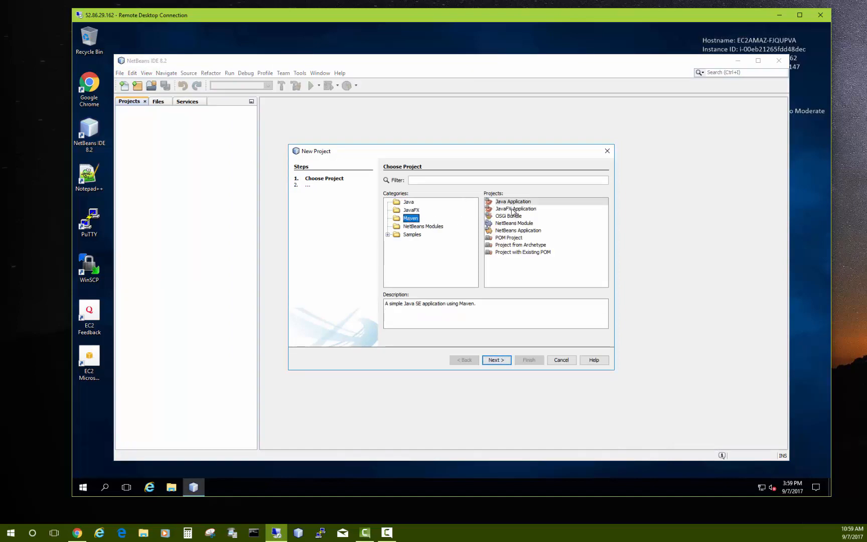
click(409, 202)
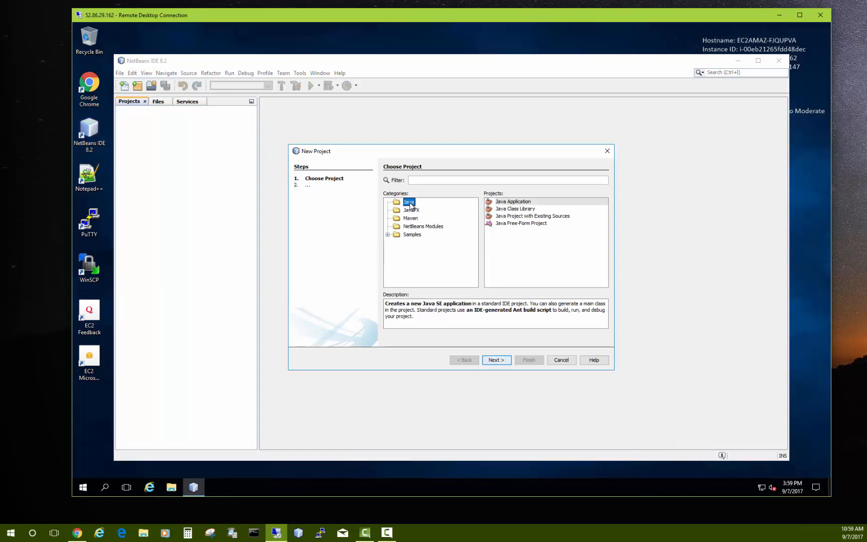
click(513, 201)
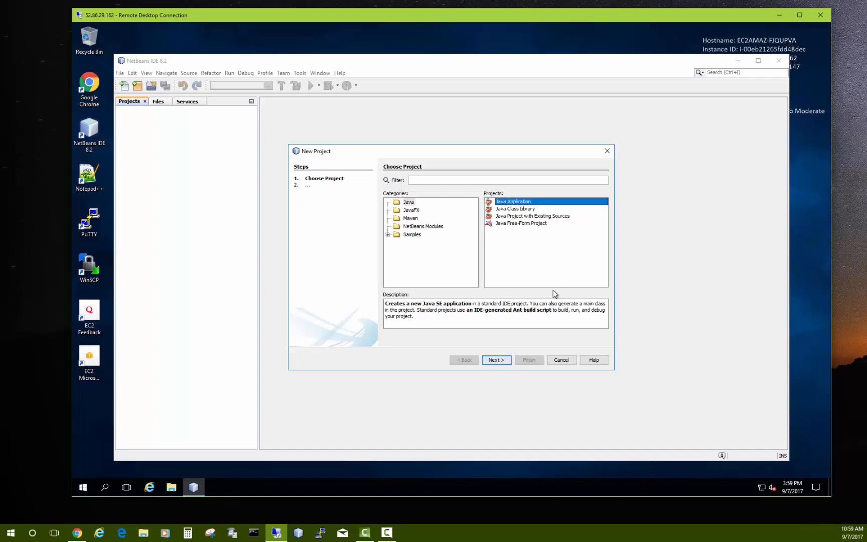
click(492, 360)
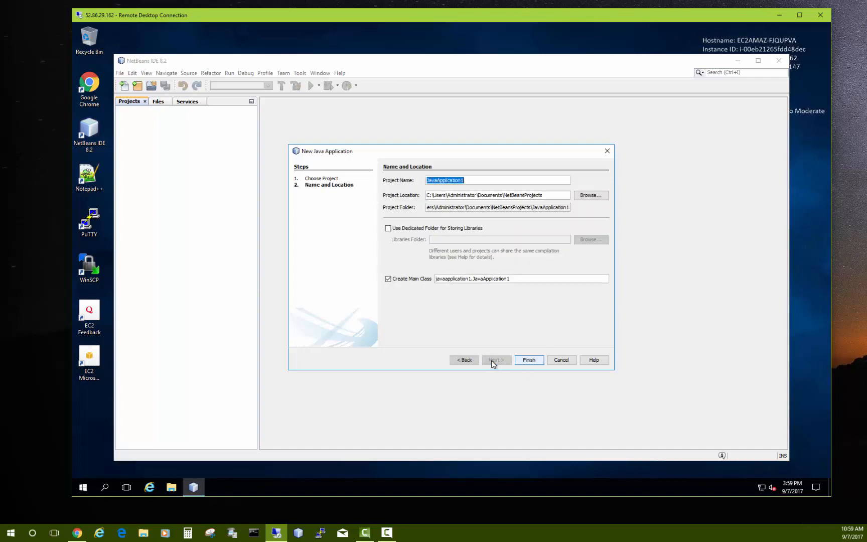
click(527, 366)
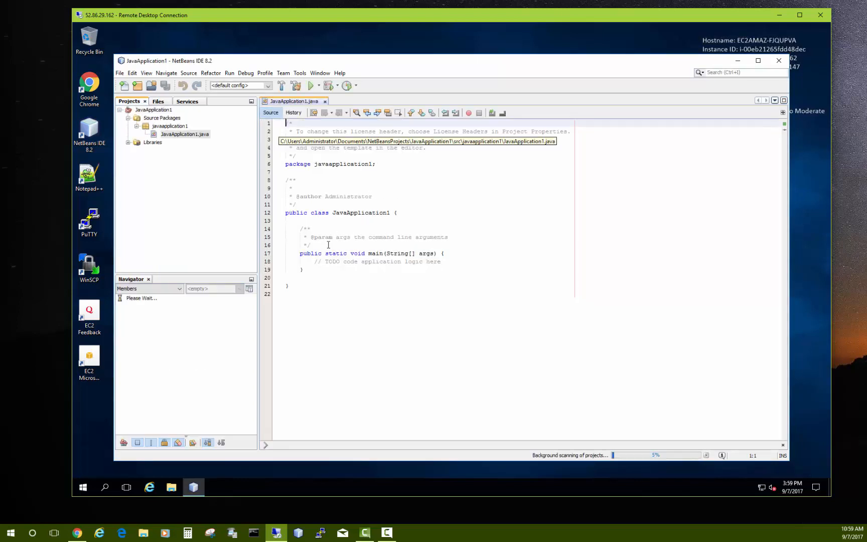
Add a System.out.println("Hello World") line below the TODO comment in main and save
click(448, 262)
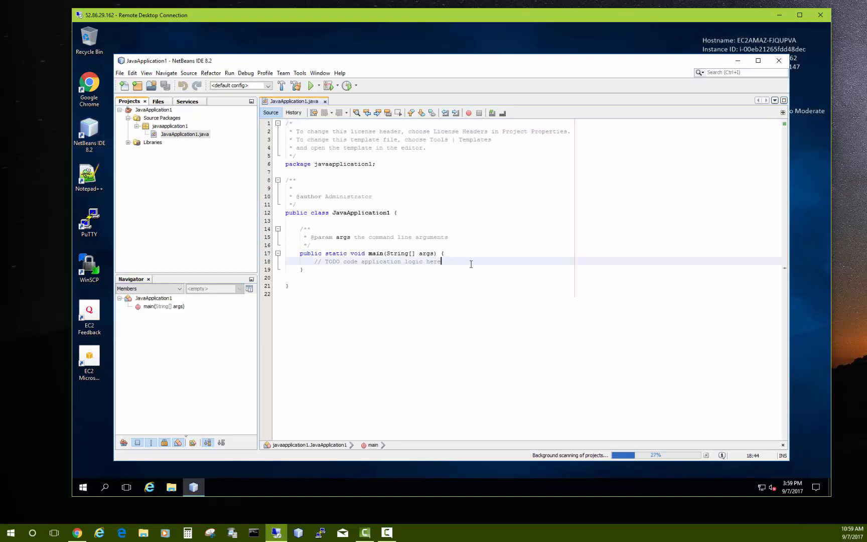
key(Return)
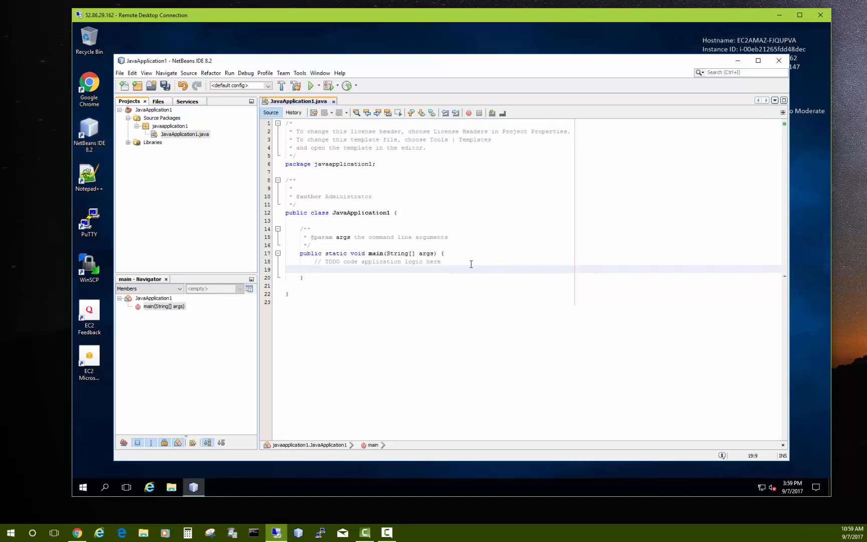
text(system.out.println(")
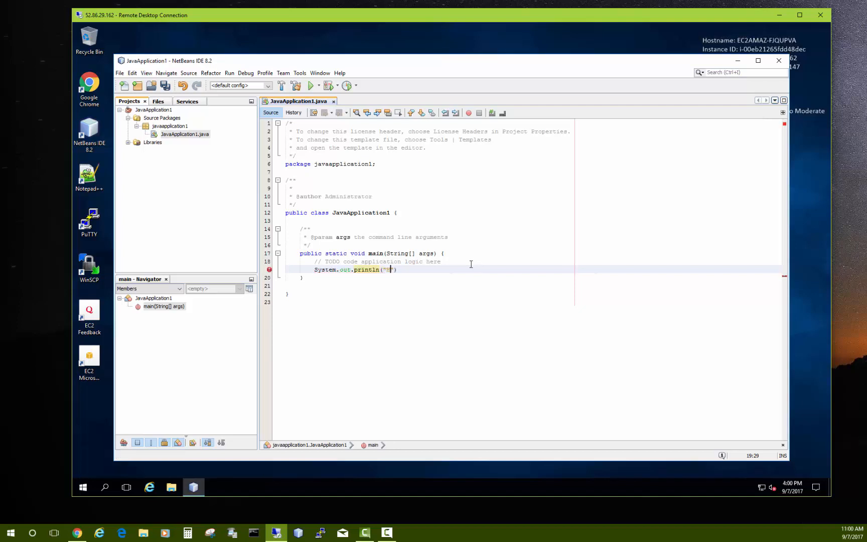
text(Hello World)
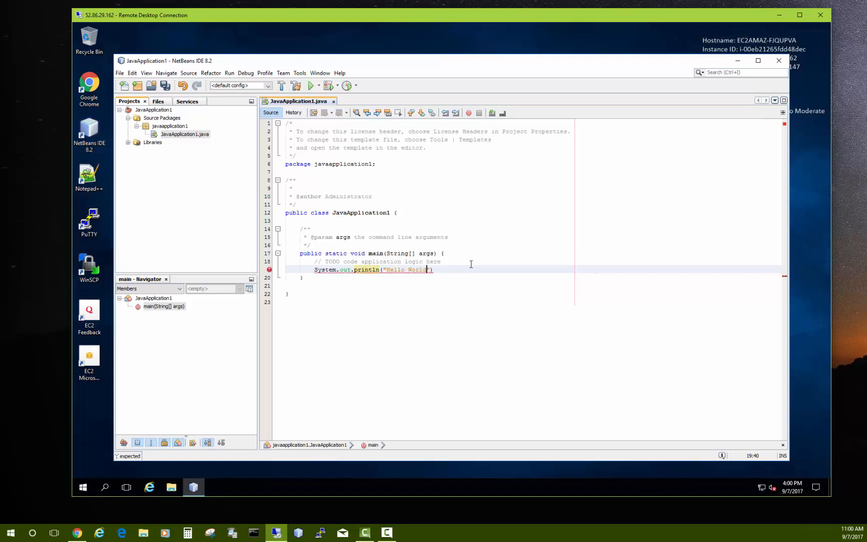
text(;)
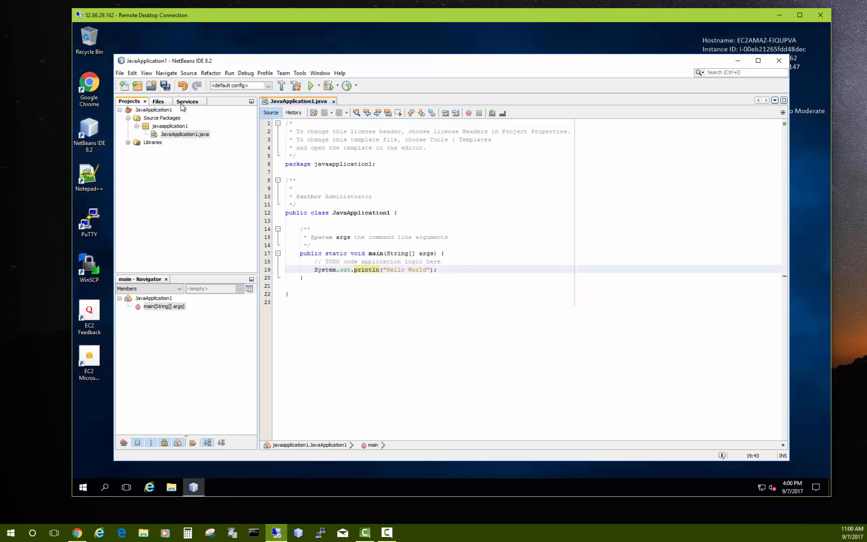
click(166, 86)
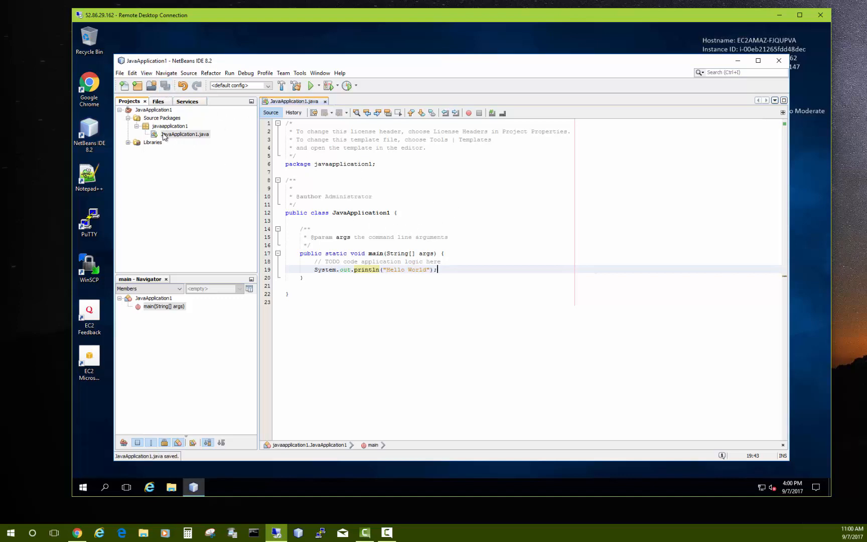
Run JavaApplication1.java, check the Hello World output, then close NetBeans
right_click(179, 136)
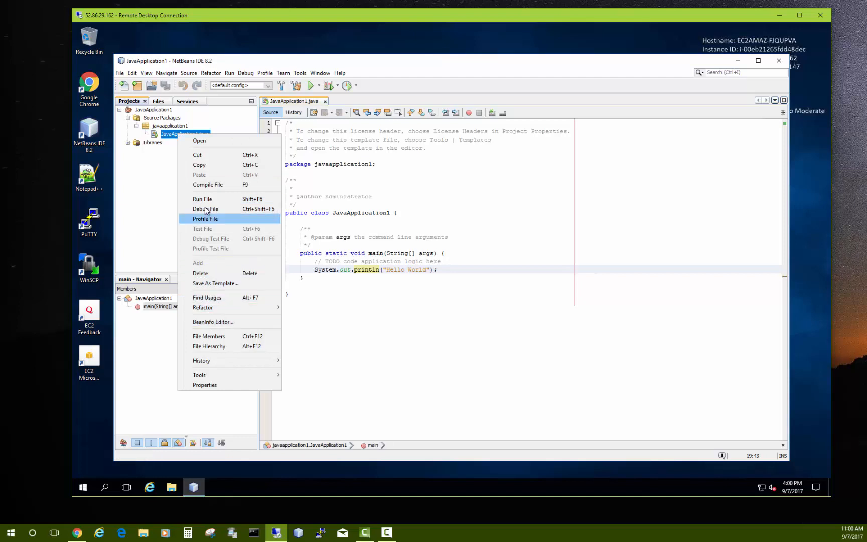
click(213, 200)
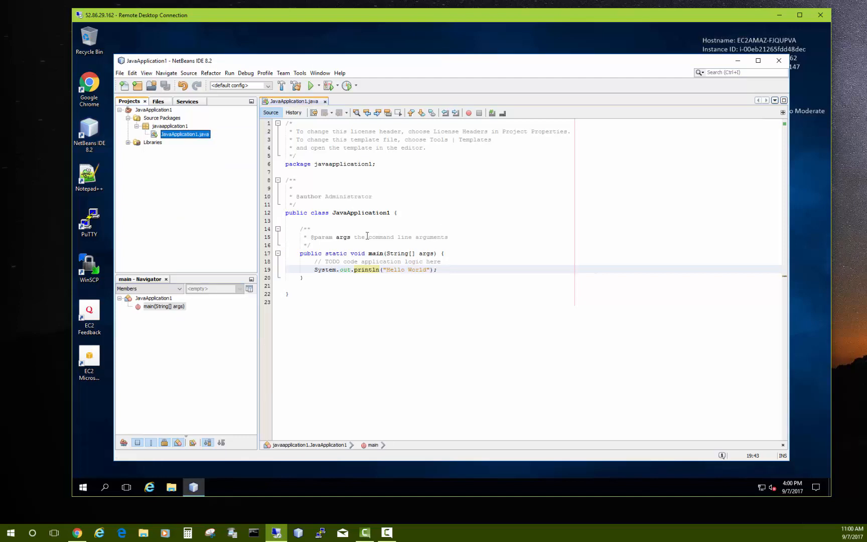
right_click(430, 210)
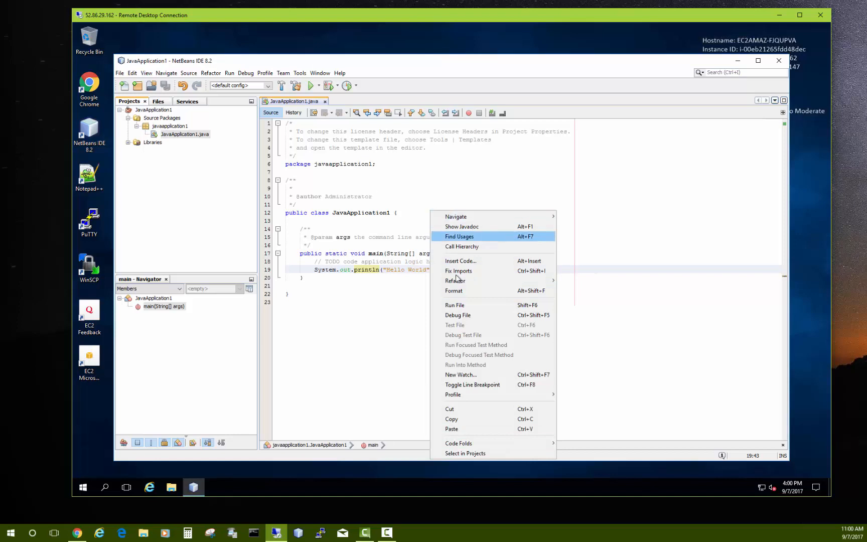
mouse_move(457, 280)
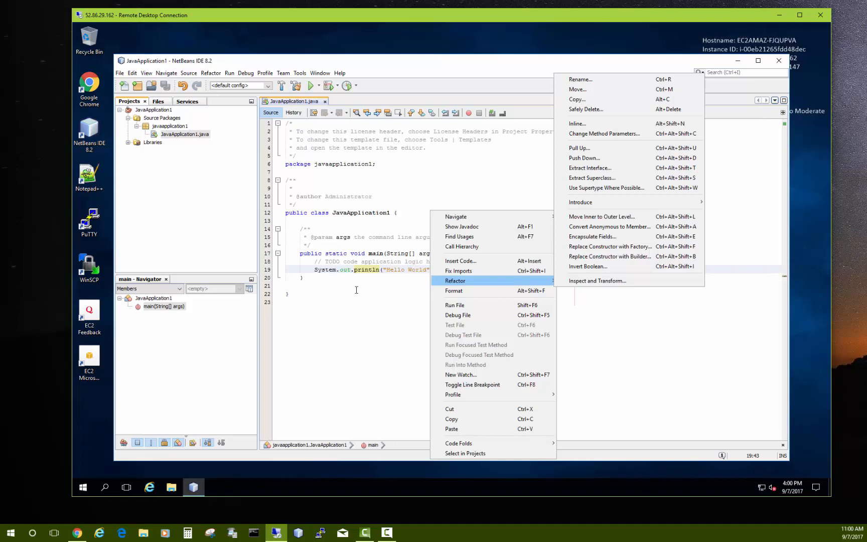
click(460, 306)
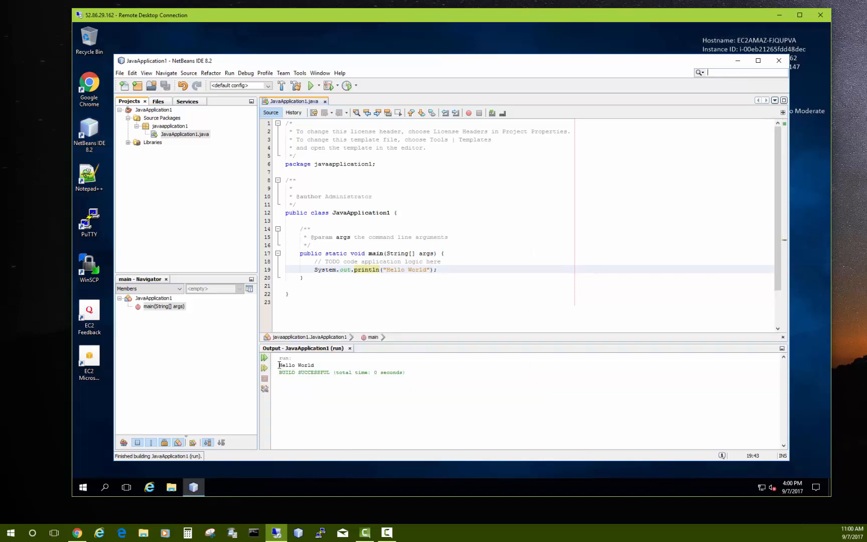
drag(279, 364, 322, 364)
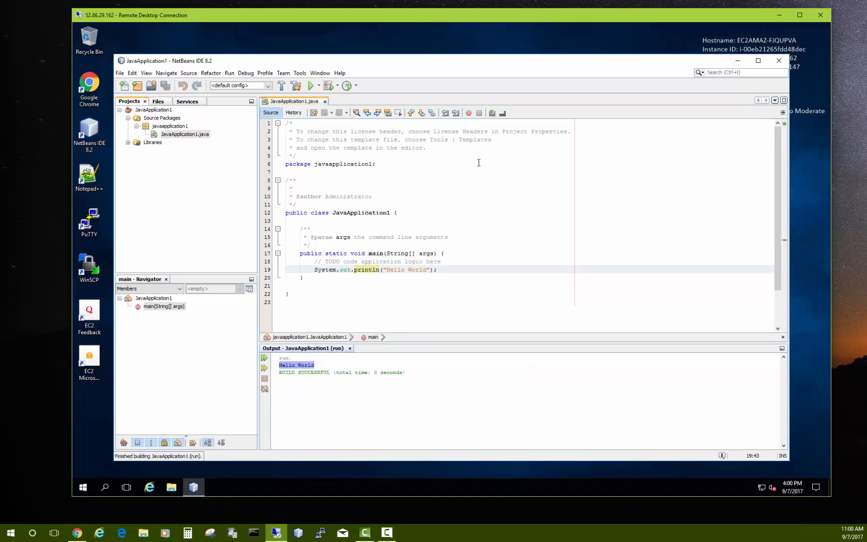
click(778, 61)
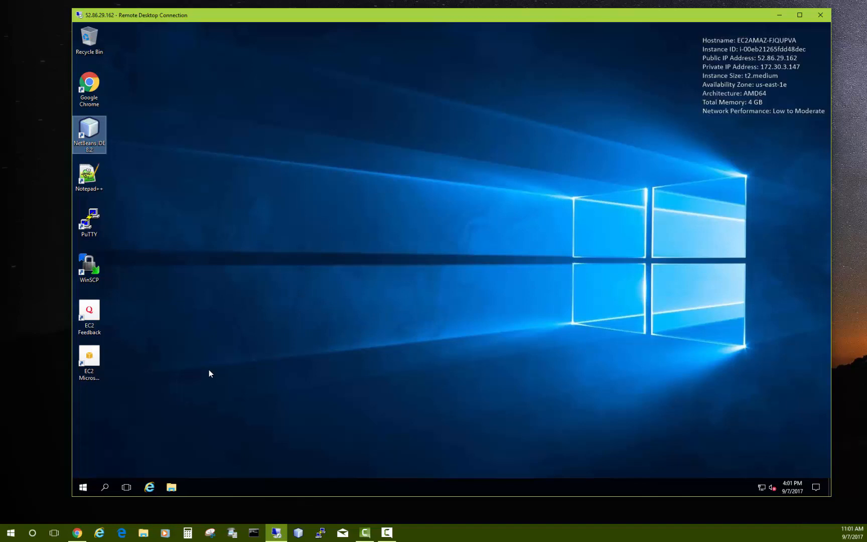
Sign out of the remote Windows Server session and switch back to Chrome
click(83, 486)
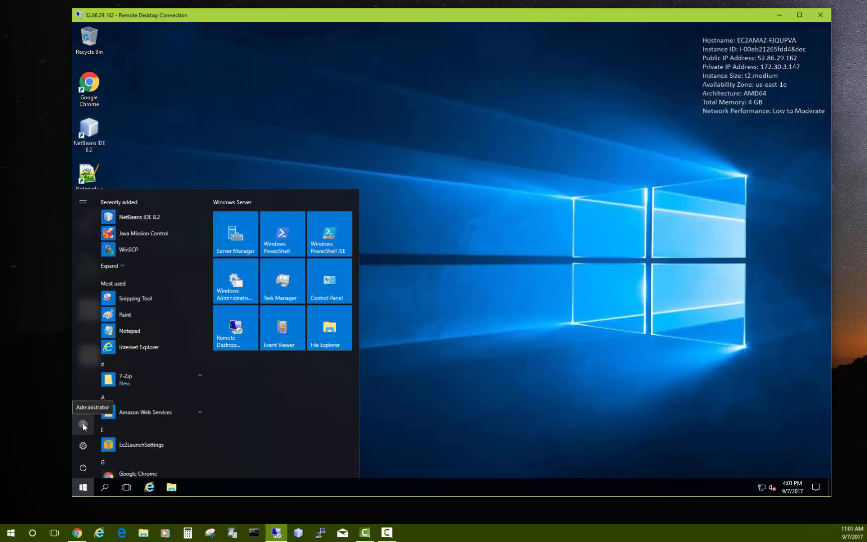
click(83, 425)
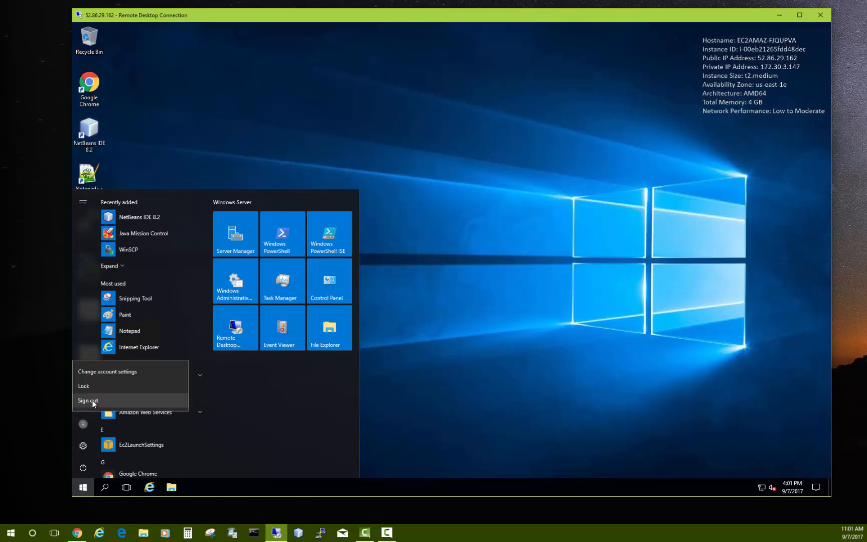
click(93, 401)
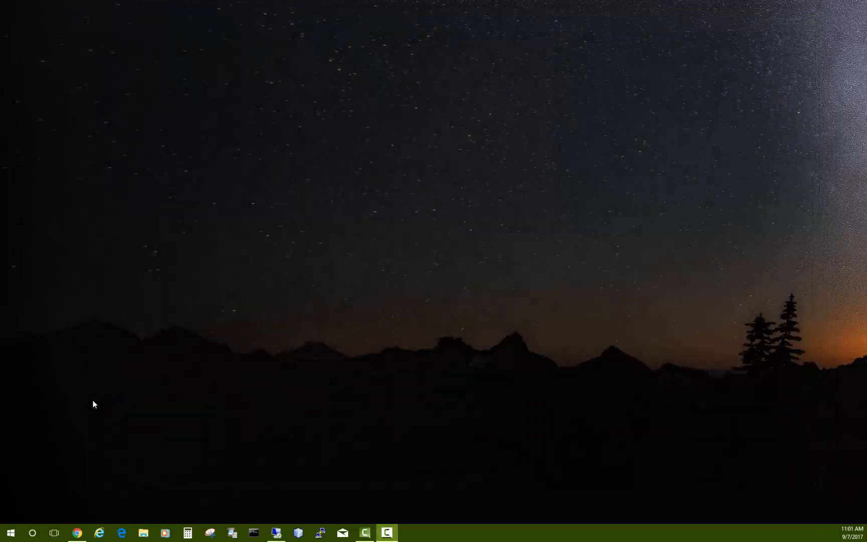
click(77, 532)
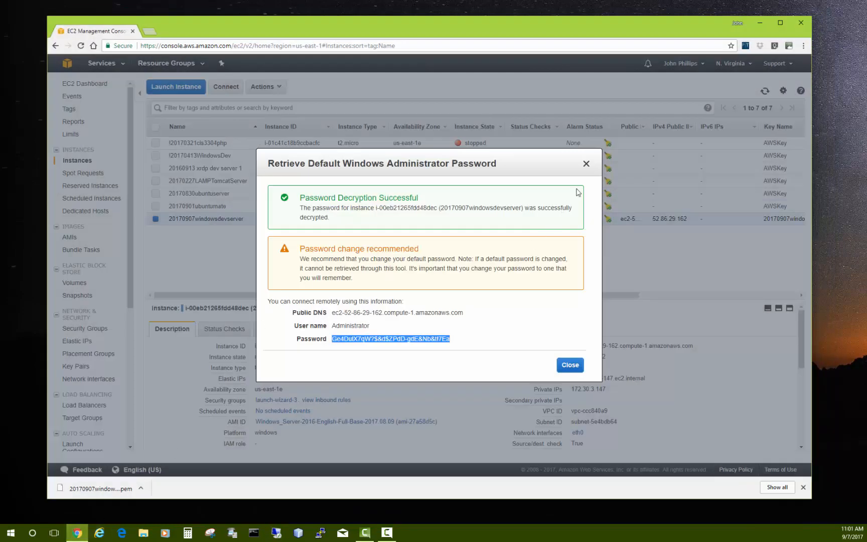
Close the password dialog, then start terminating the Windows dev server and cancel
click(585, 164)
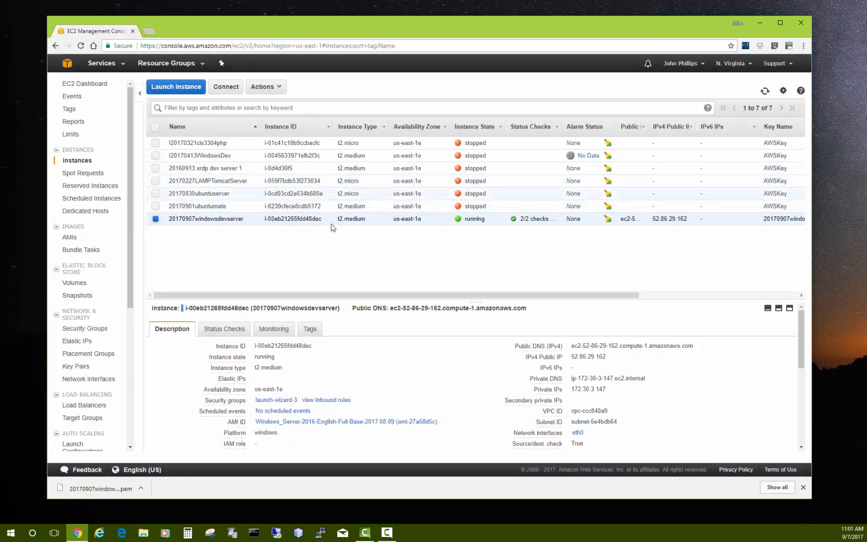
click(281, 89)
mouse_move(276, 138)
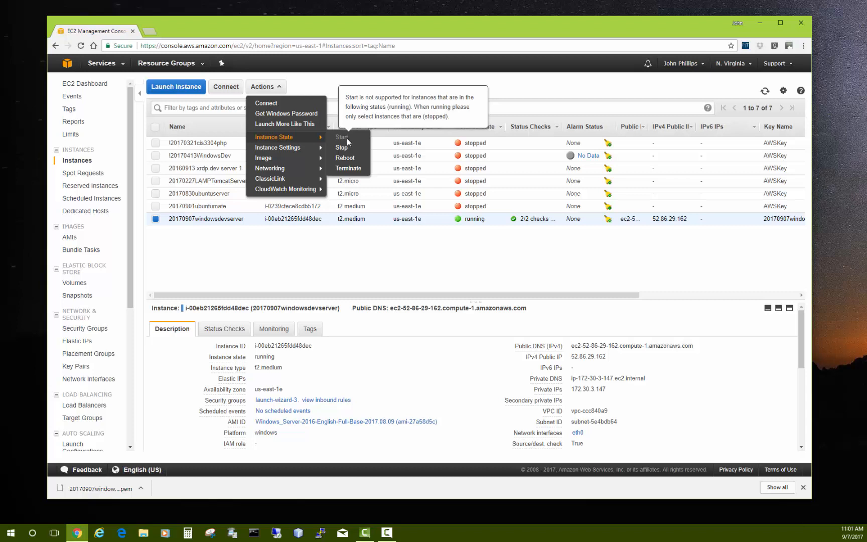
click(350, 169)
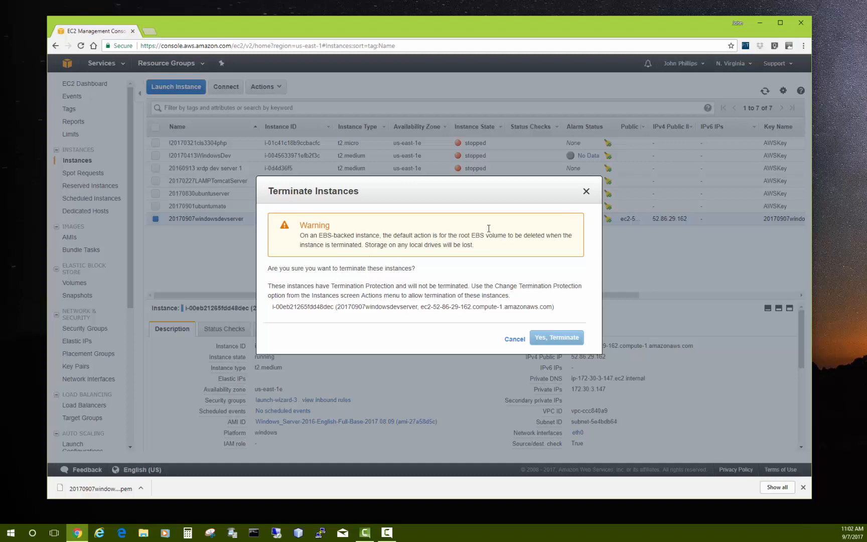
click(586, 191)
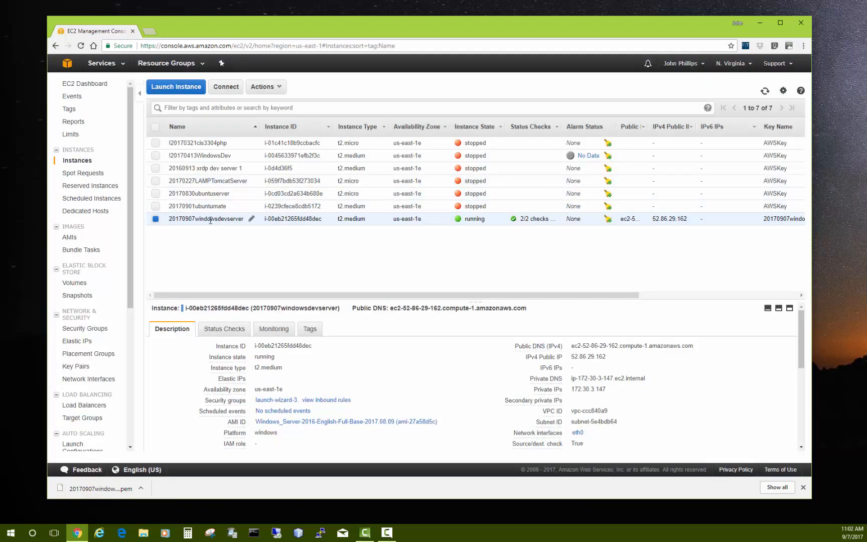
Review the instance's termination protection setting and close it without disabling protection
click(279, 89)
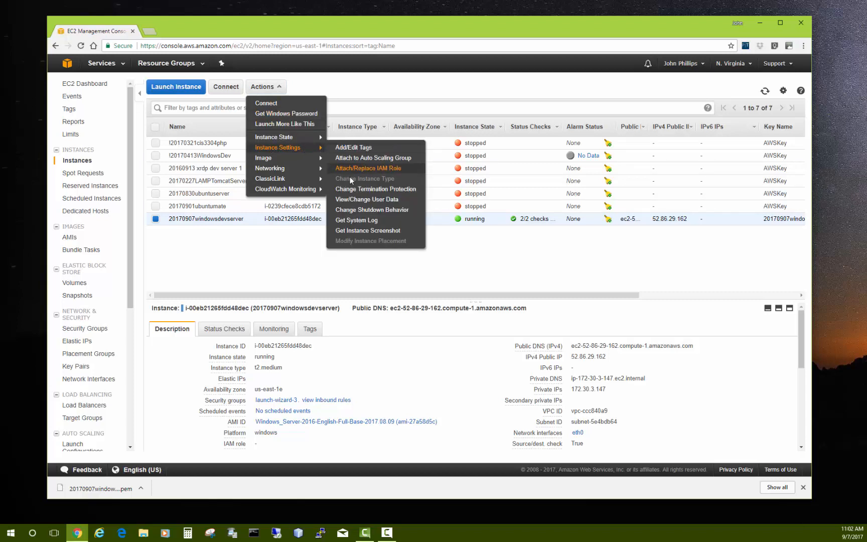
click(354, 190)
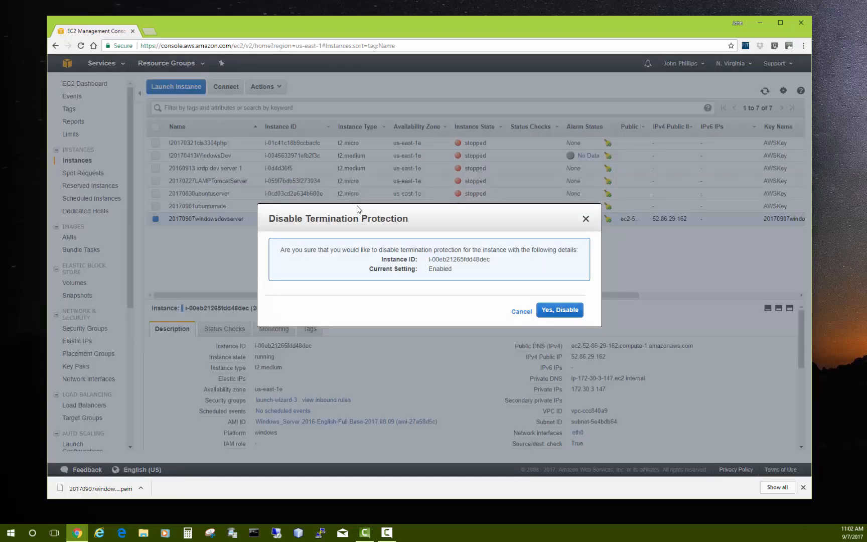
click(585, 219)
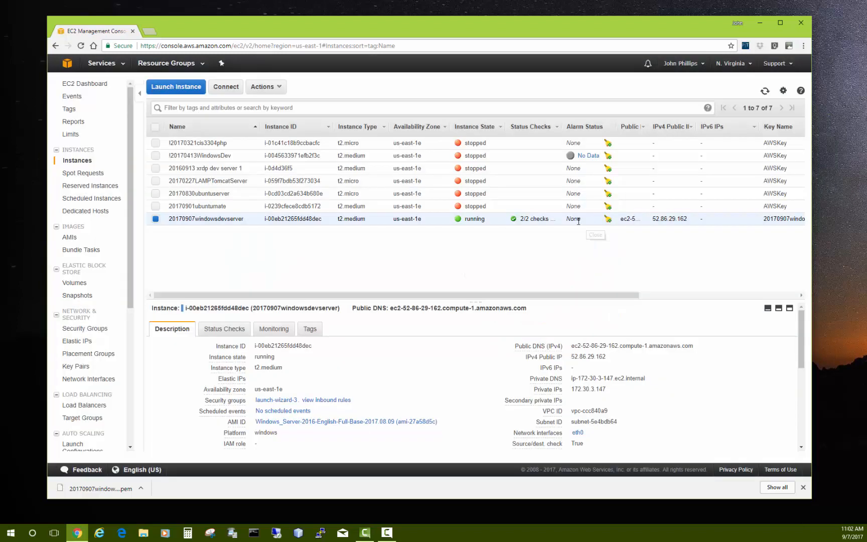
click(279, 88)
click(278, 88)
click(79, 284)
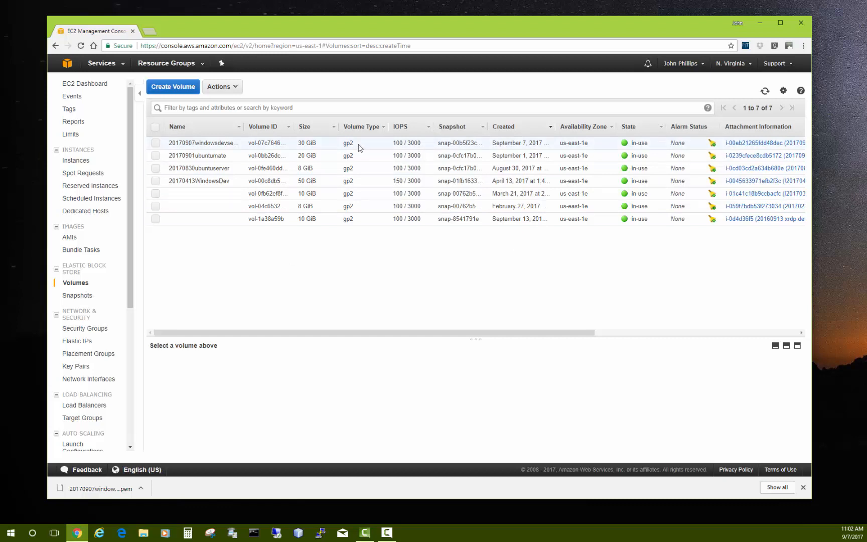
click(156, 143)
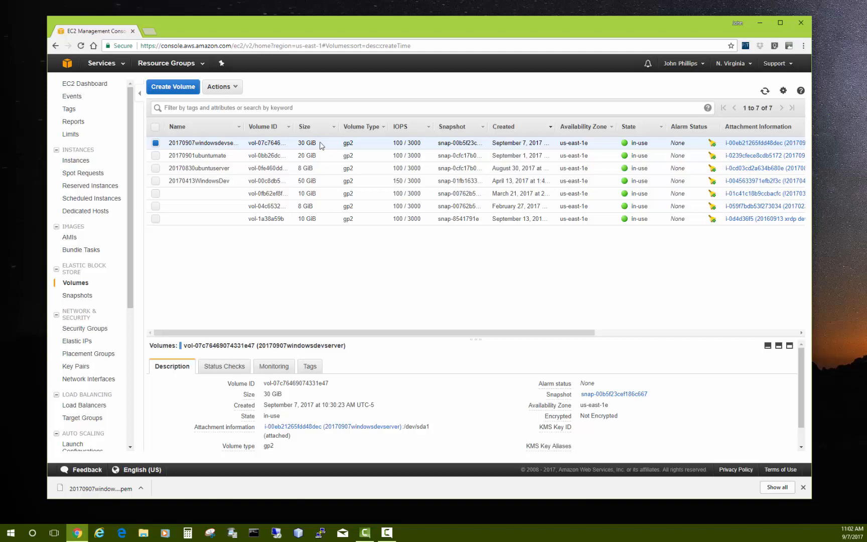
click(156, 143)
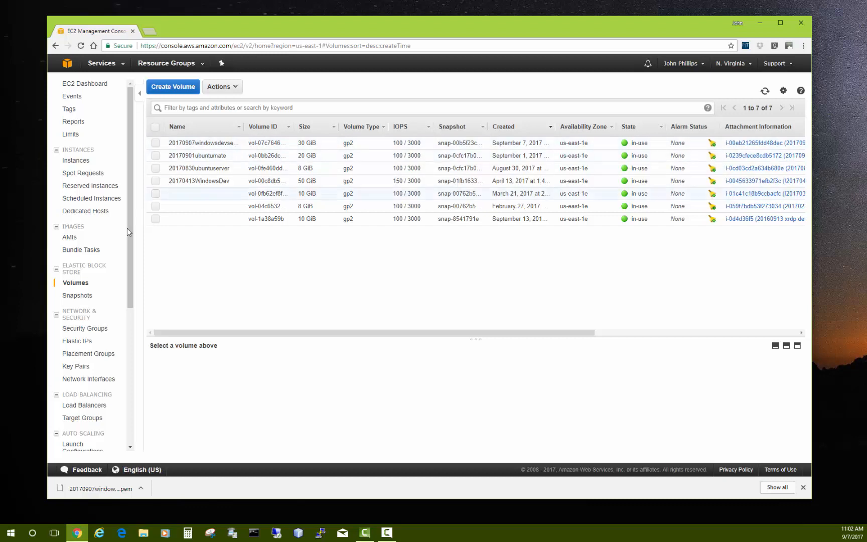
click(70, 162)
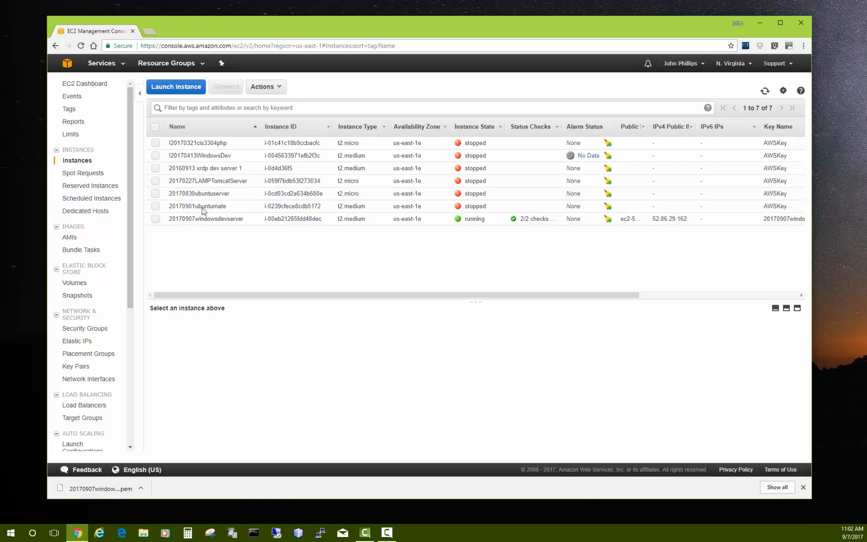
Select the 20170907windowsdevserver row, glance at Actions, and switch to Remote Desktop Connection
click(156, 219)
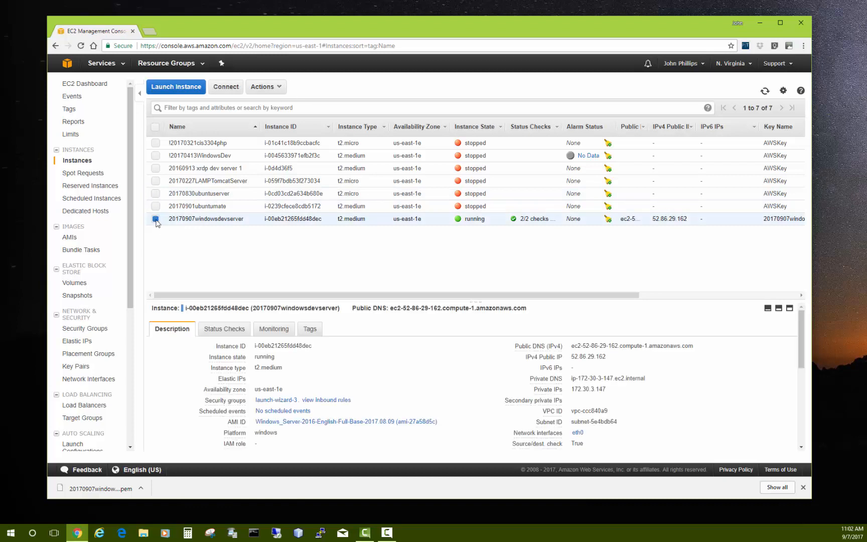
click(263, 87)
mouse_move(290, 139)
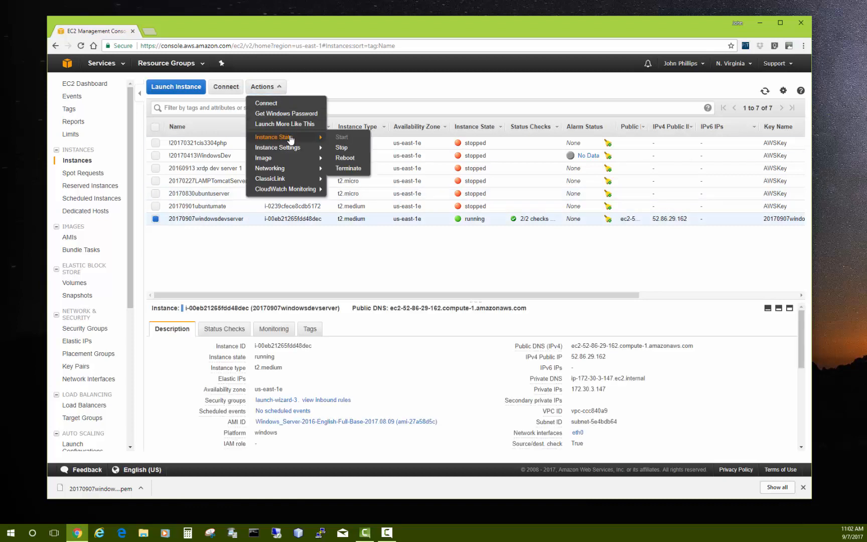
click(335, 94)
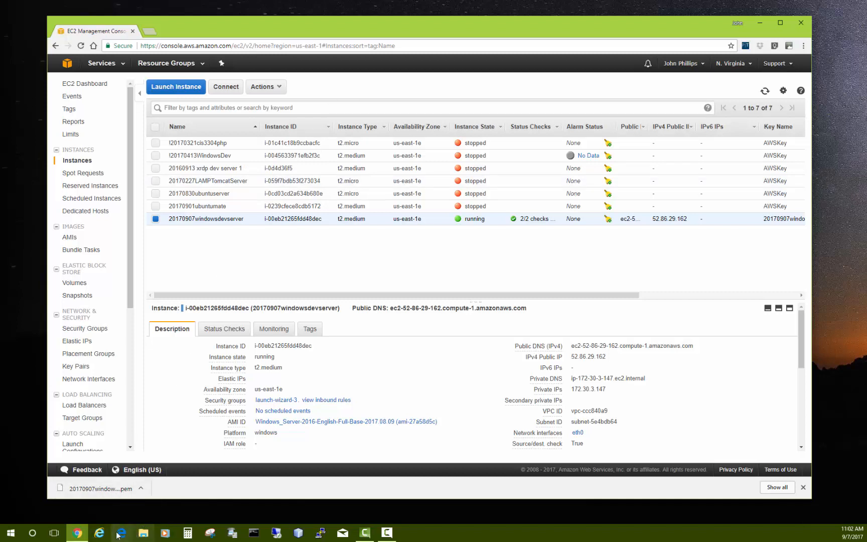
click(275, 533)
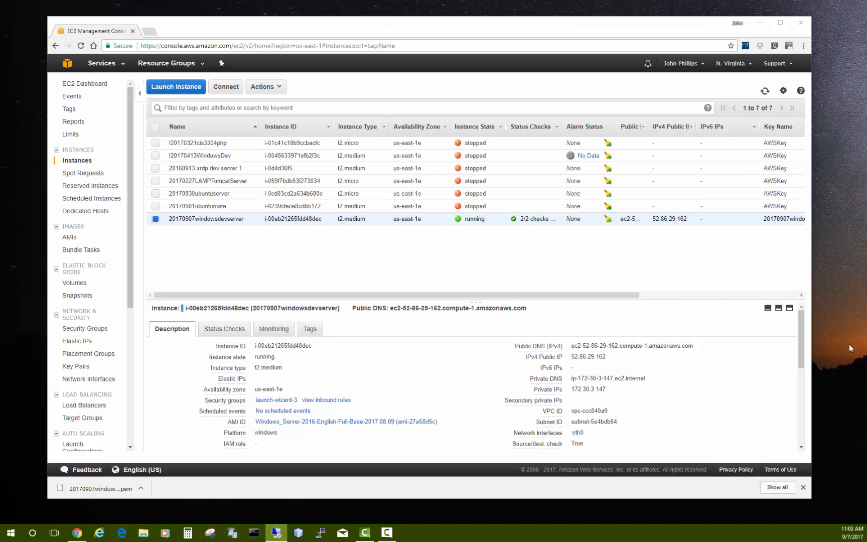
Centre the Remote Desktop window, expand its options, and connect to 52.86.29.162 as Administrator
drag(866, 173, 445, 242)
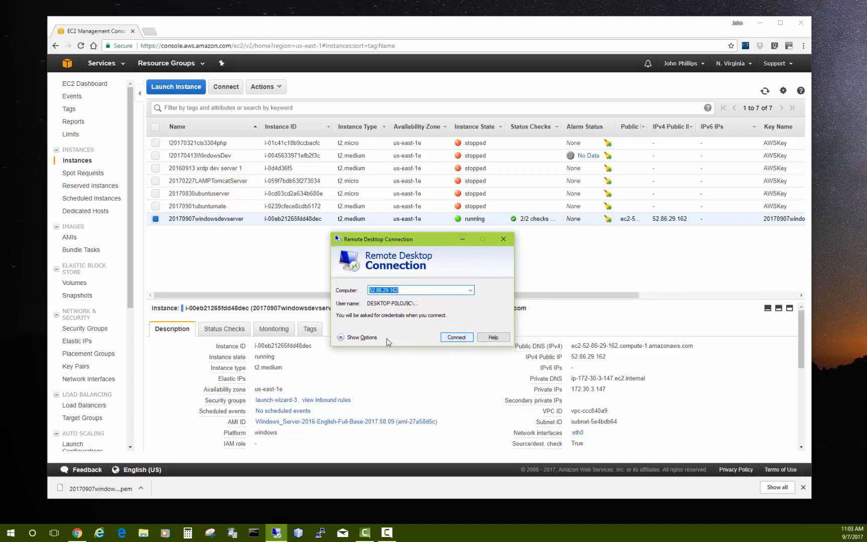
click(341, 337)
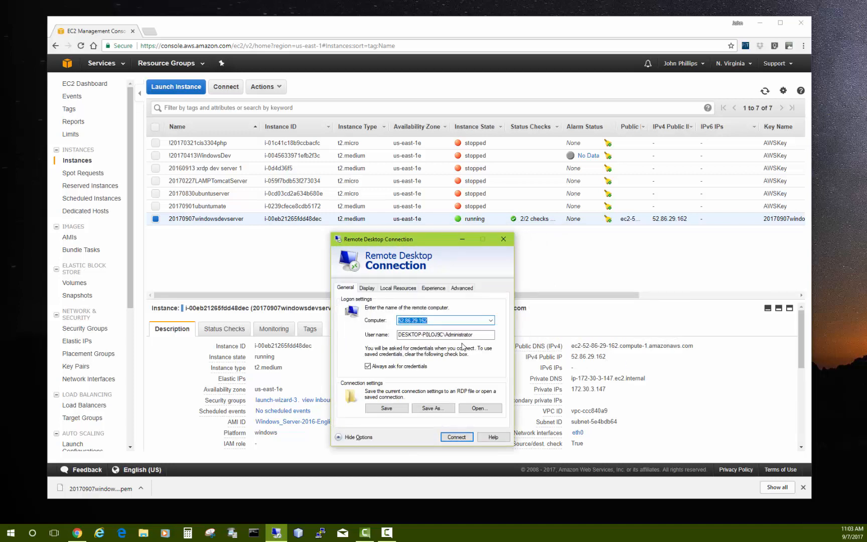
click(455, 437)
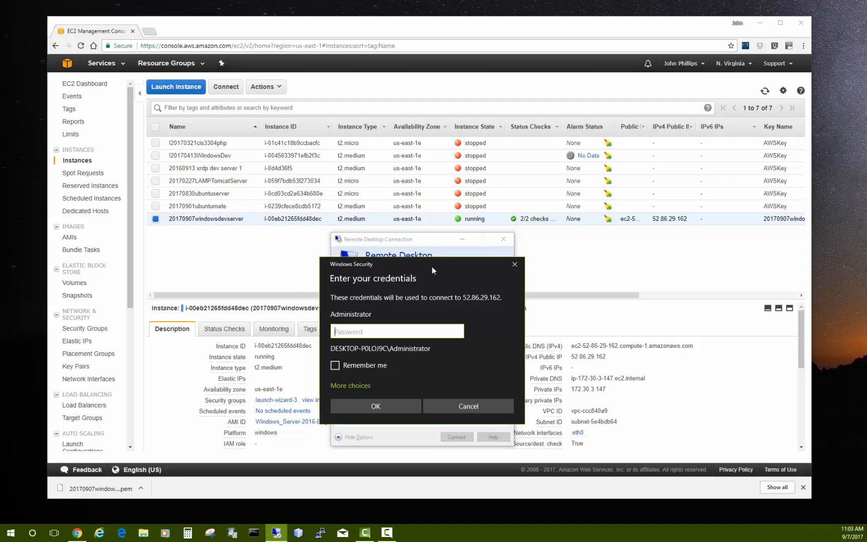
Decrypt the Administrator password using 20170907windowsdevkey.pem, copy it, and close the window
click(226, 219)
right_click(224, 220)
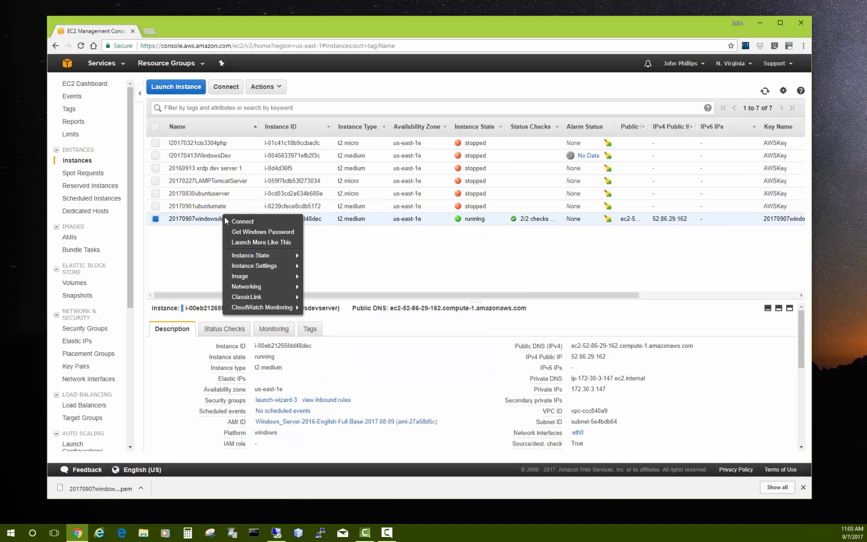
click(248, 232)
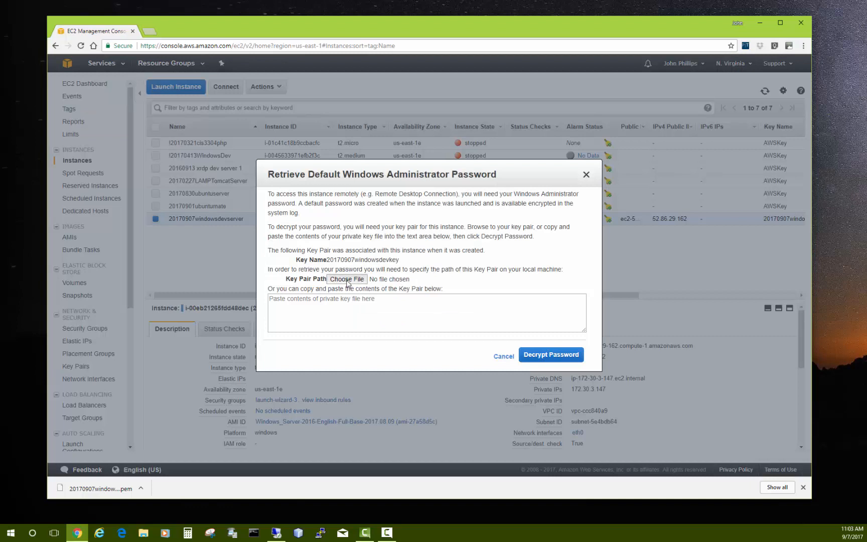
click(347, 280)
click(203, 79)
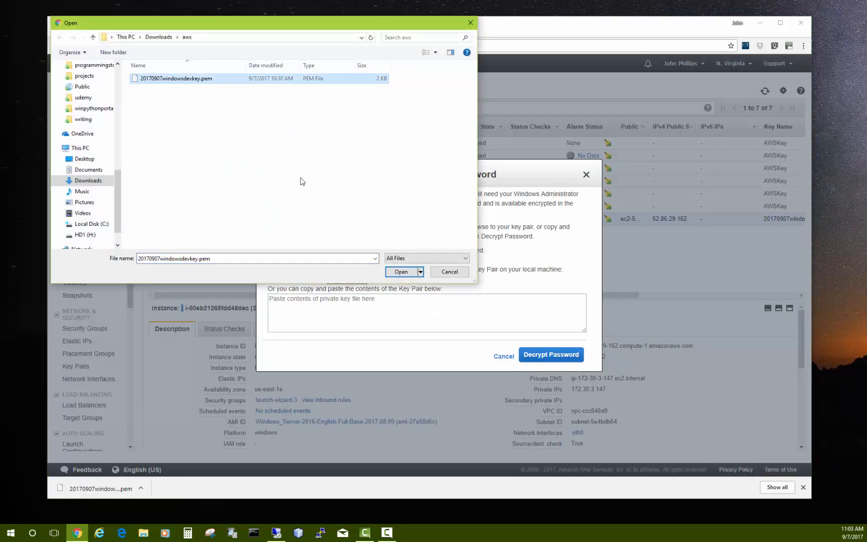
click(401, 272)
click(539, 351)
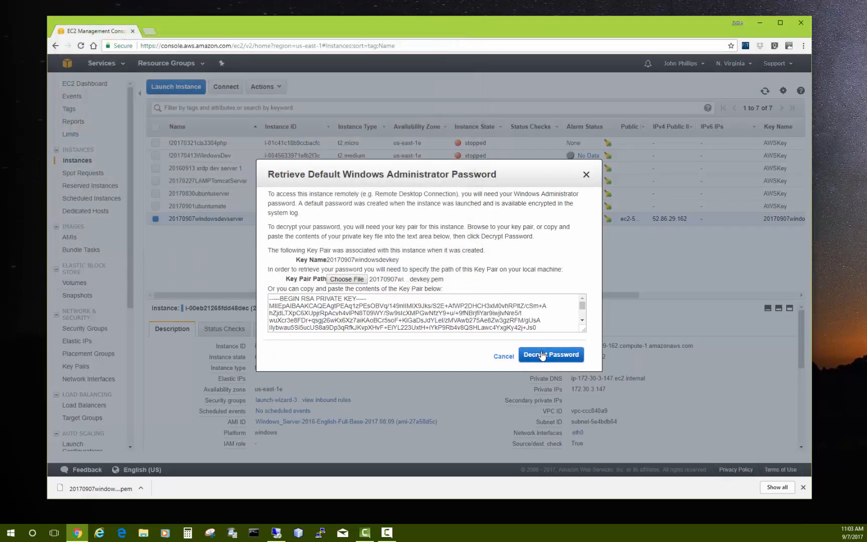
drag(450, 339, 337, 340)
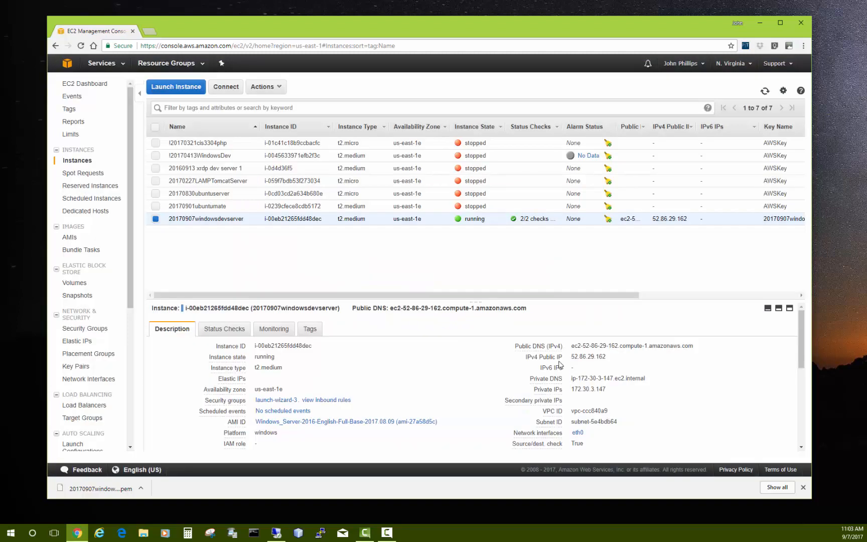
click(566, 364)
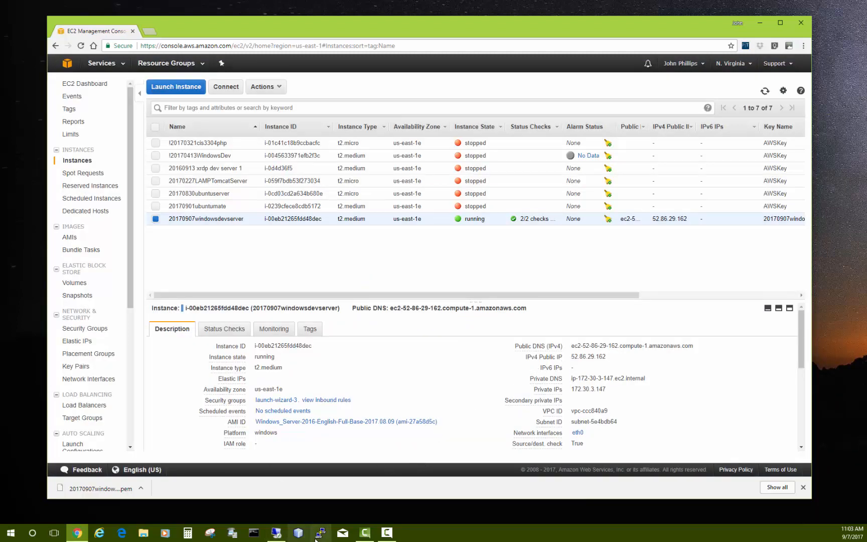
Paste the copied Administrator password into Windows Security, tick Remember me, and connect
click(274, 536)
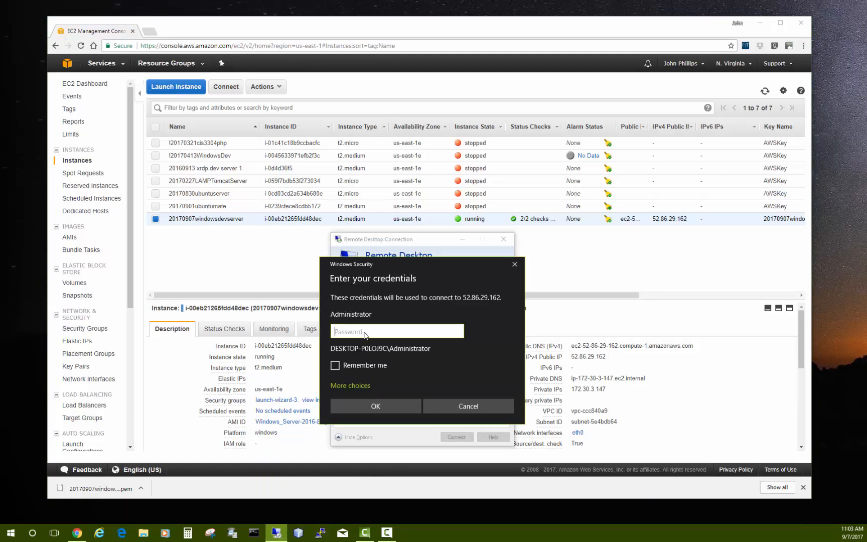
key(ctrl+v)
click(337, 365)
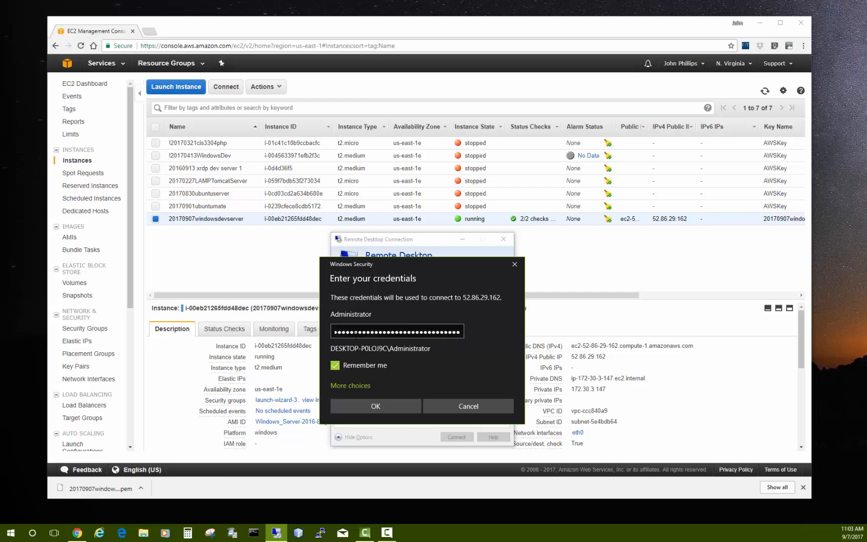
click(380, 406)
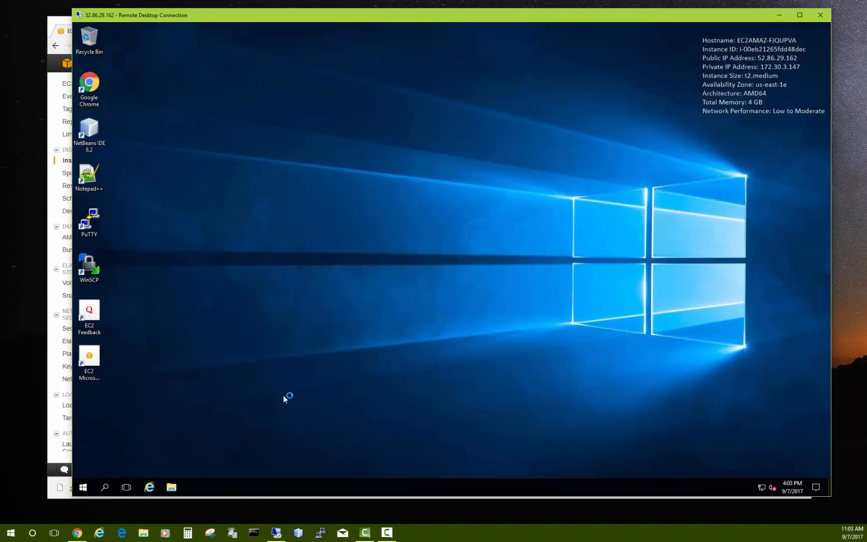
Open the Administrator's sign-in options and enter the current password to start a password change
click(83, 487)
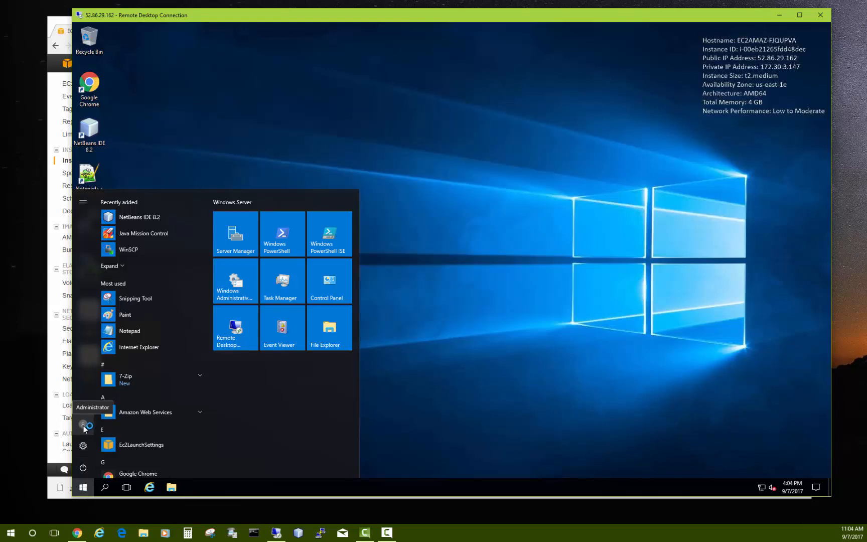
click(83, 425)
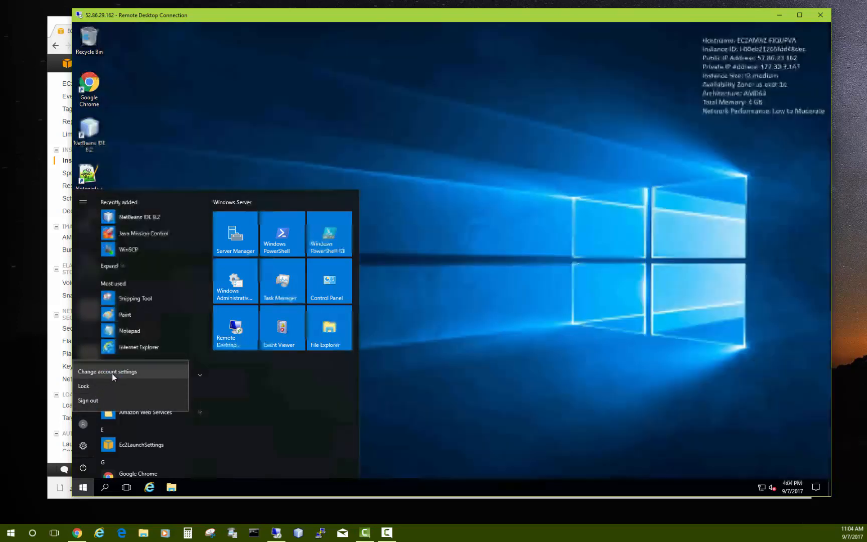
click(112, 373)
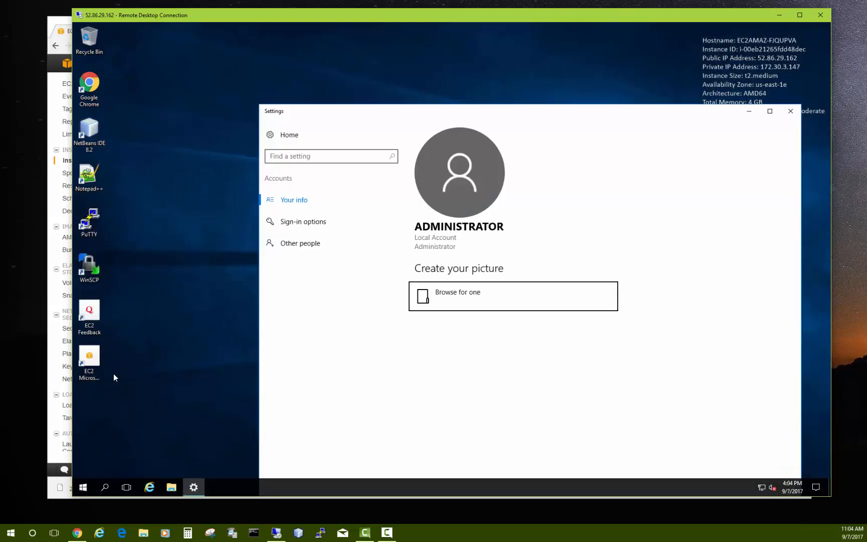
click(296, 223)
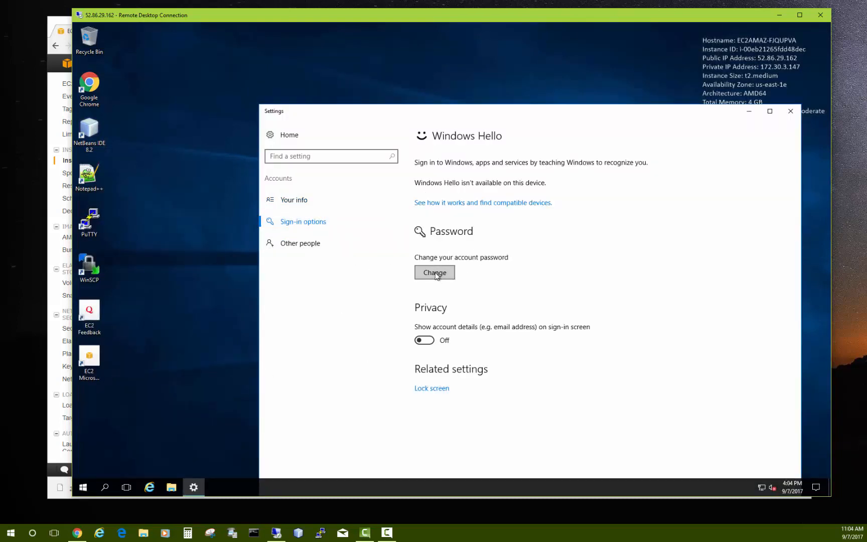
click(451, 275)
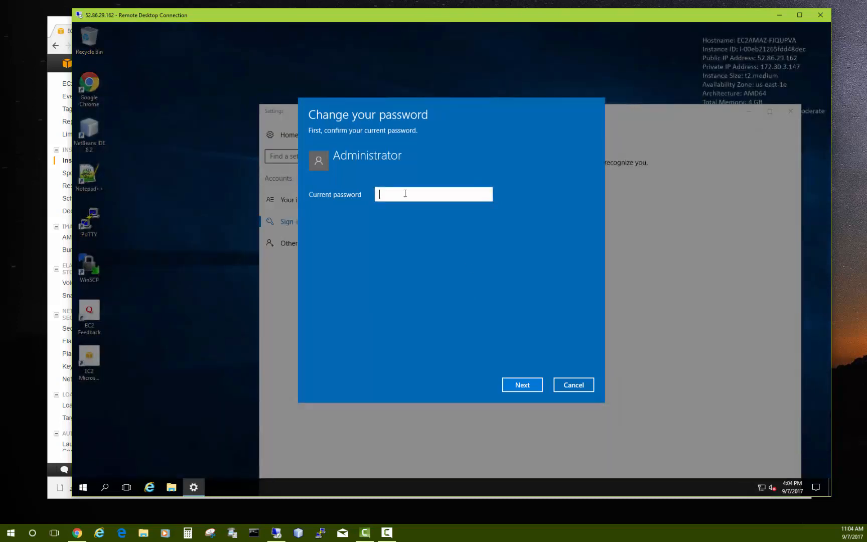
key(ctrl+v)
click(522, 385)
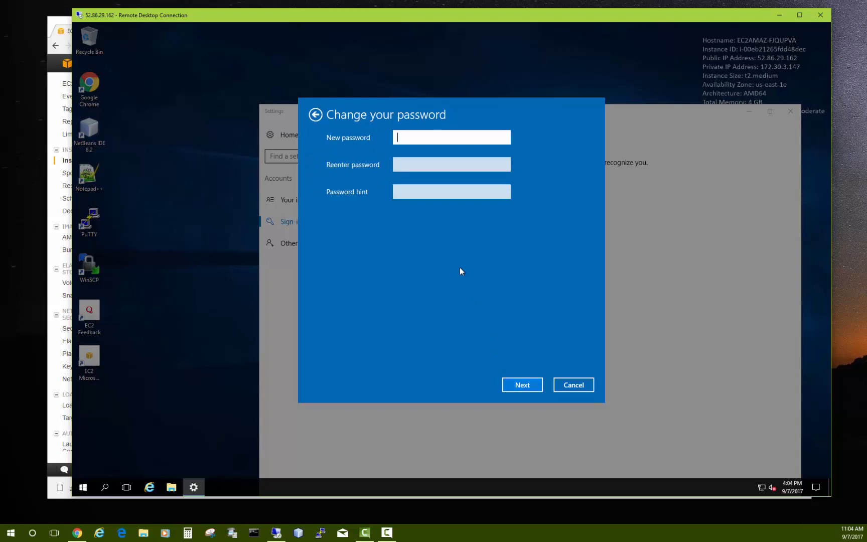
Enter and confirm the new Administrator password, add a hint, and finish the change
text(•••••••••)
click(415, 164)
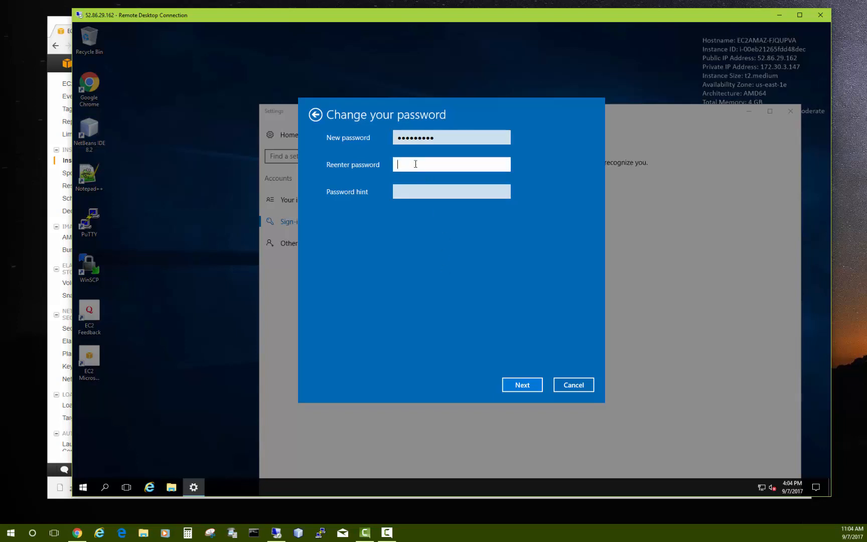
text(•••••••••)
click(416, 193)
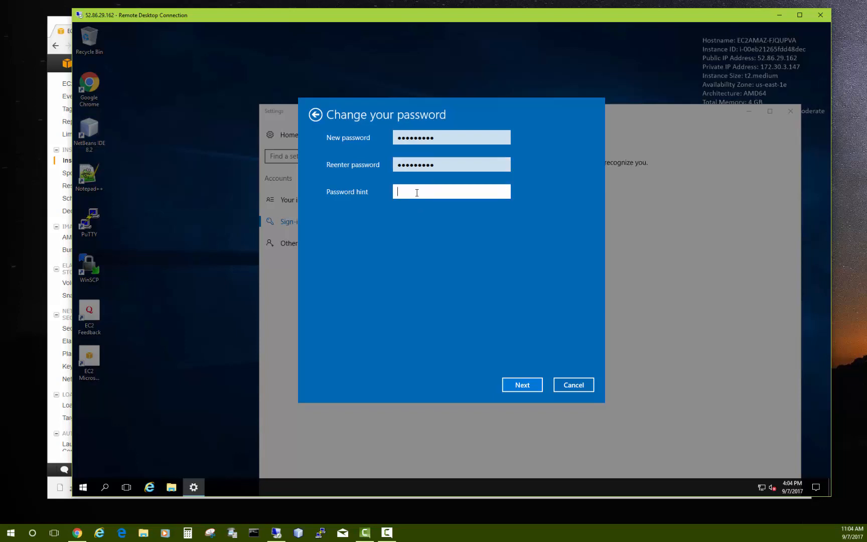
text(A9)
click(523, 385)
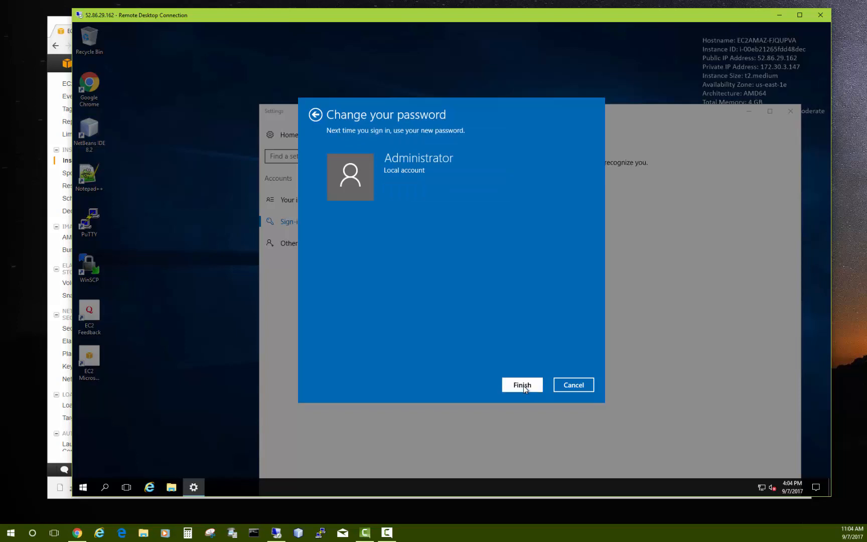
click(523, 385)
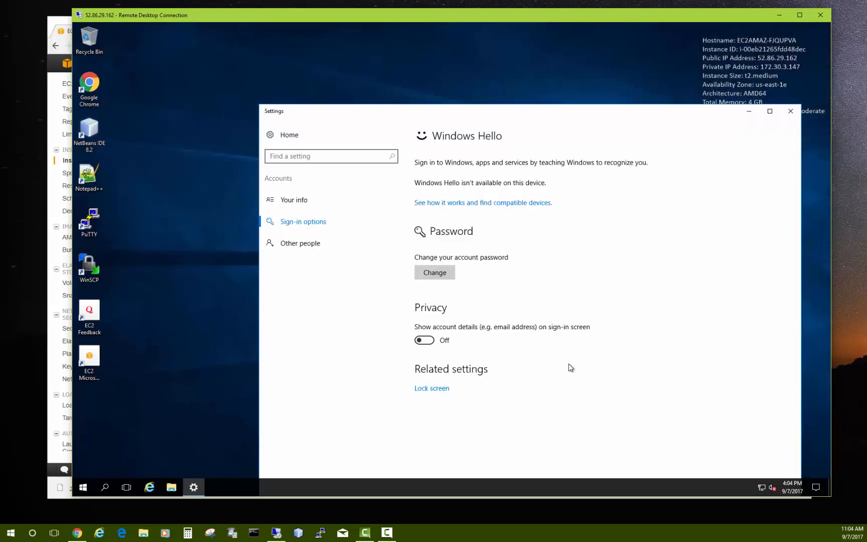
Close the remote Settings window and sign out of the remote Windows session
click(790, 111)
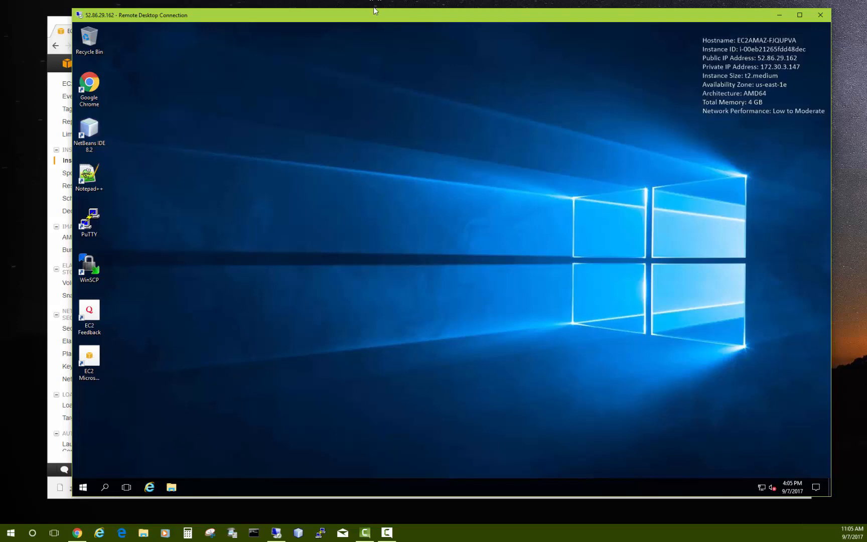
drag(364, 16, 379, 19)
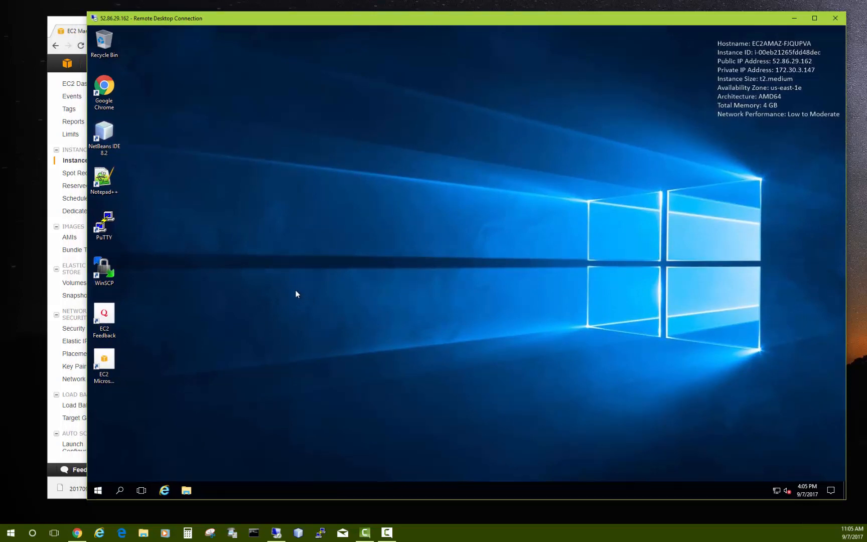
click(98, 490)
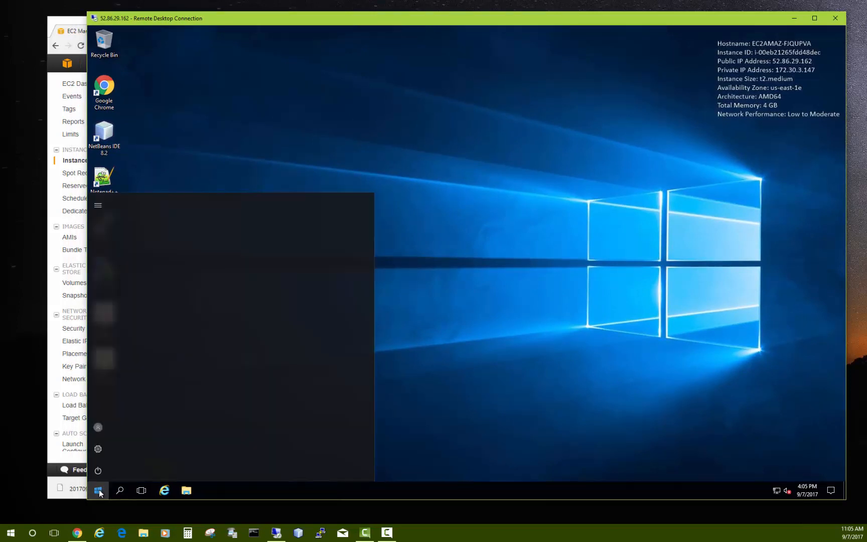
click(98, 427)
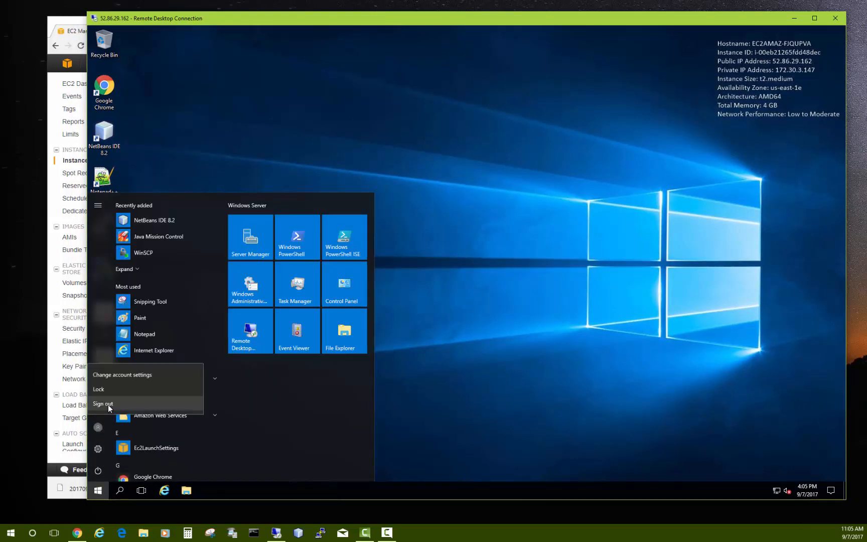
click(103, 403)
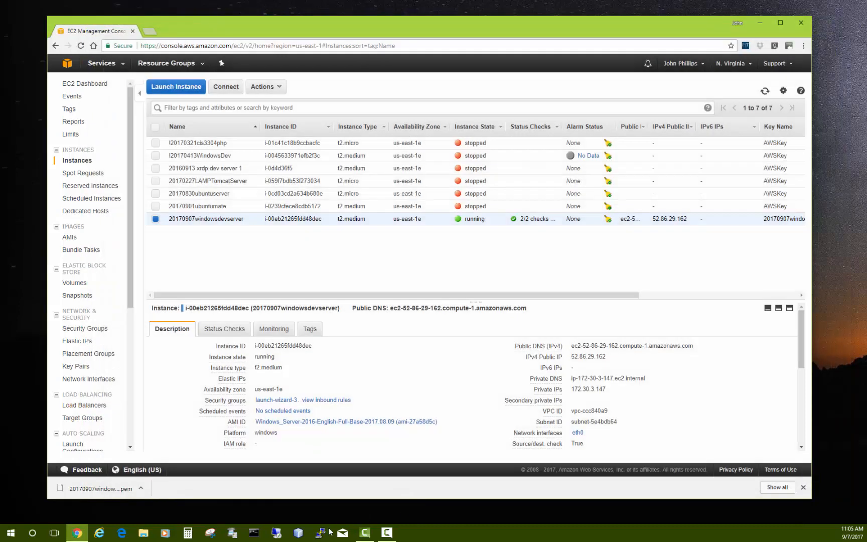
Stop the 20170907windowsdevserver instance via Actions > Instance State > Stop and confirm
click(79, 533)
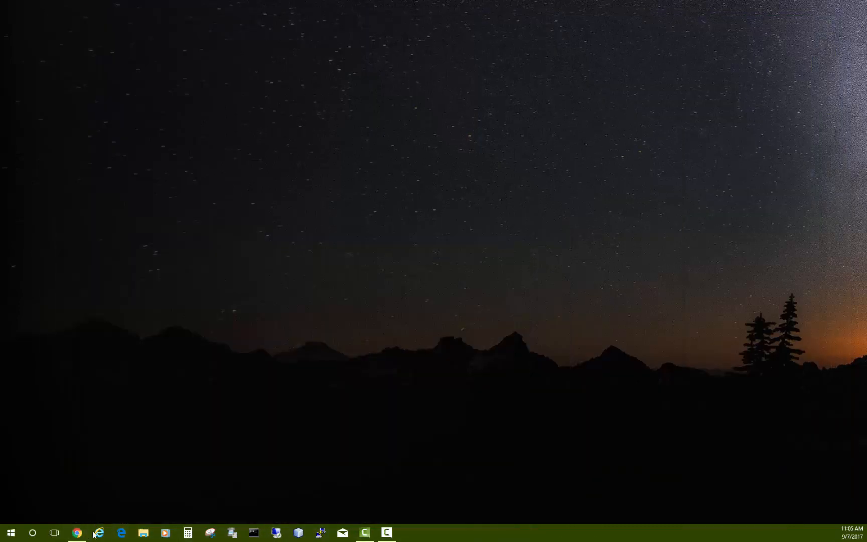
click(87, 536)
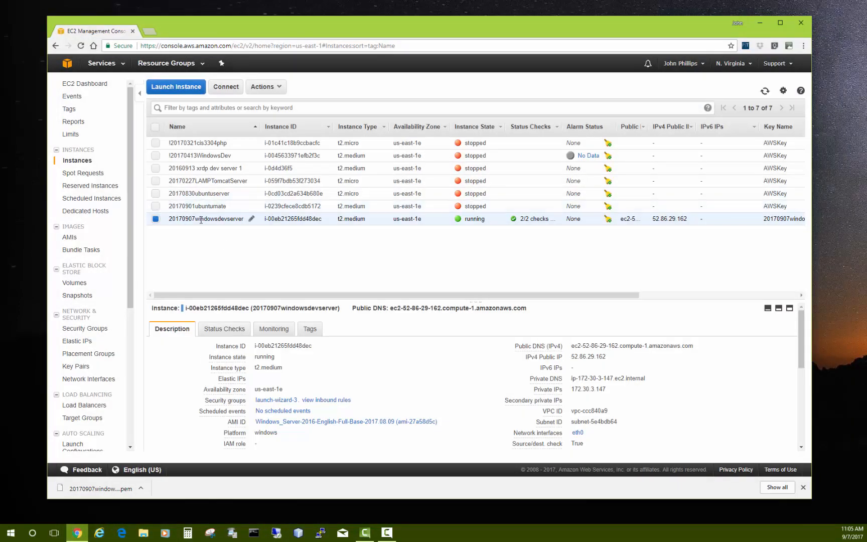
click(280, 86)
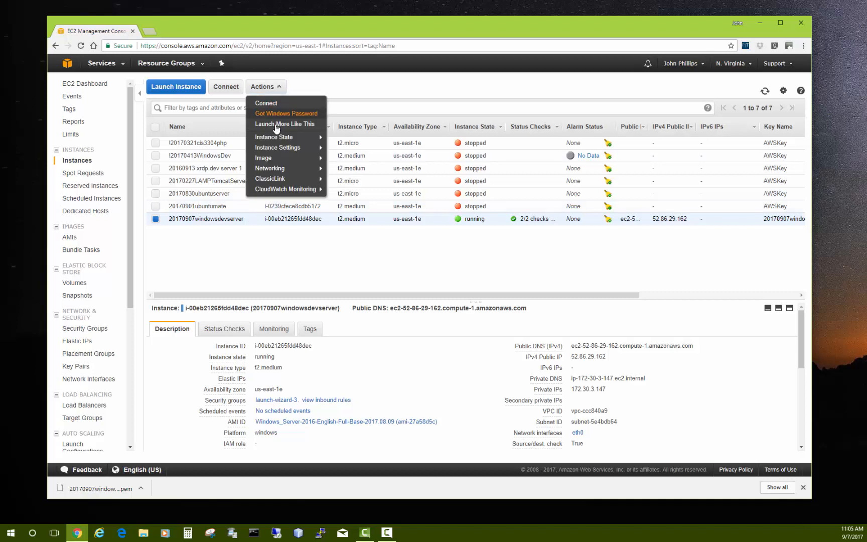
mouse_move(299, 139)
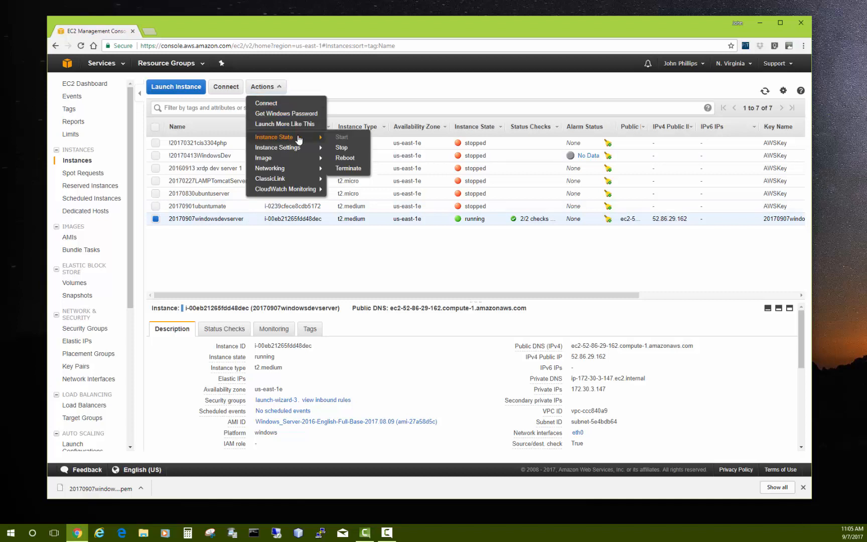
click(343, 148)
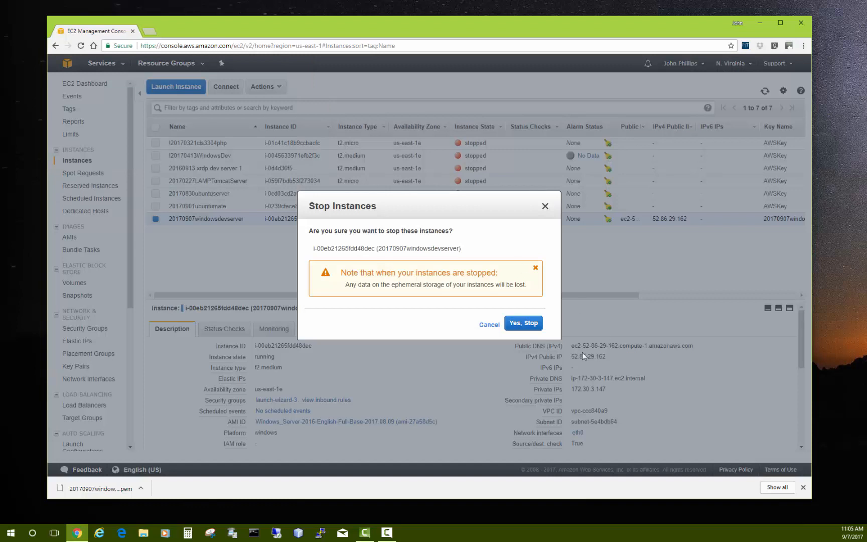
click(526, 324)
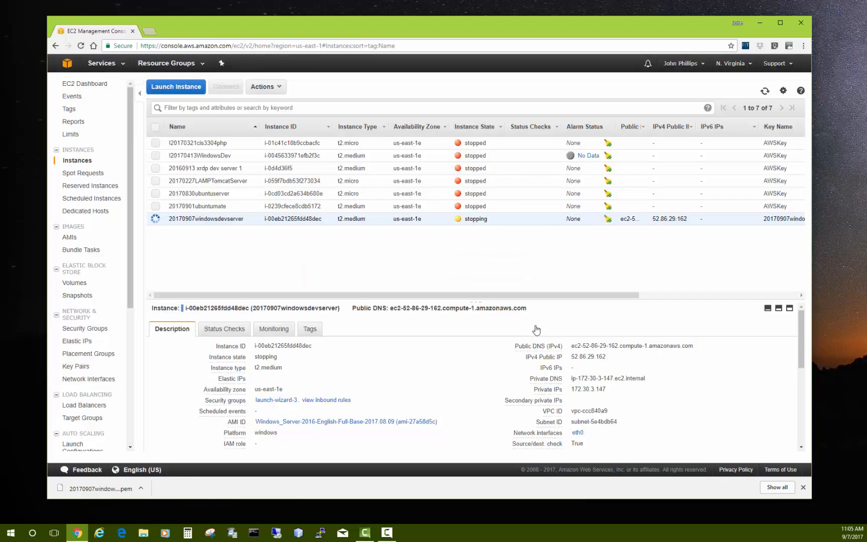